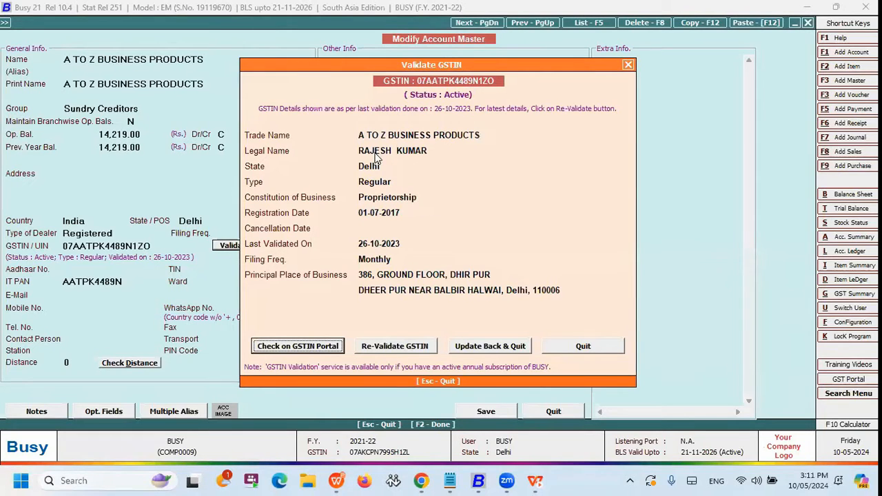
Close the GSTIN validation details and leave the A TO Z BUSINESS PRODUCTS account master without changes.
click(559, 344)
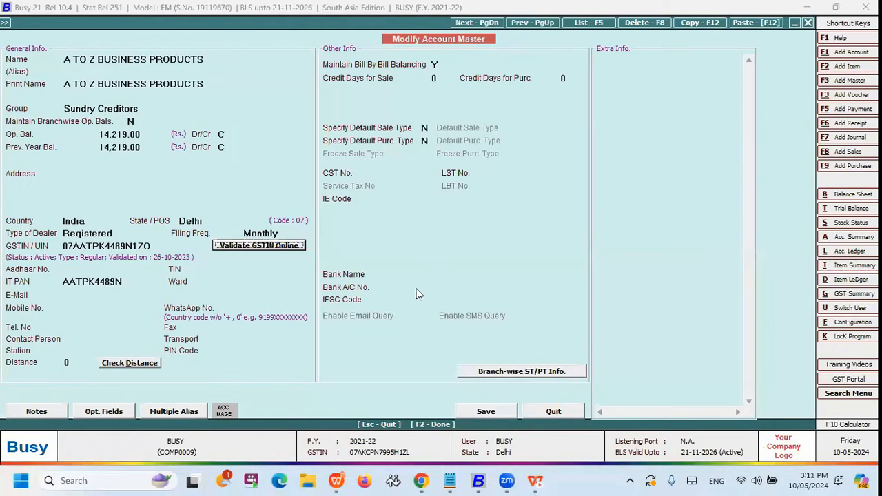
key(Escape)
key(Escape)
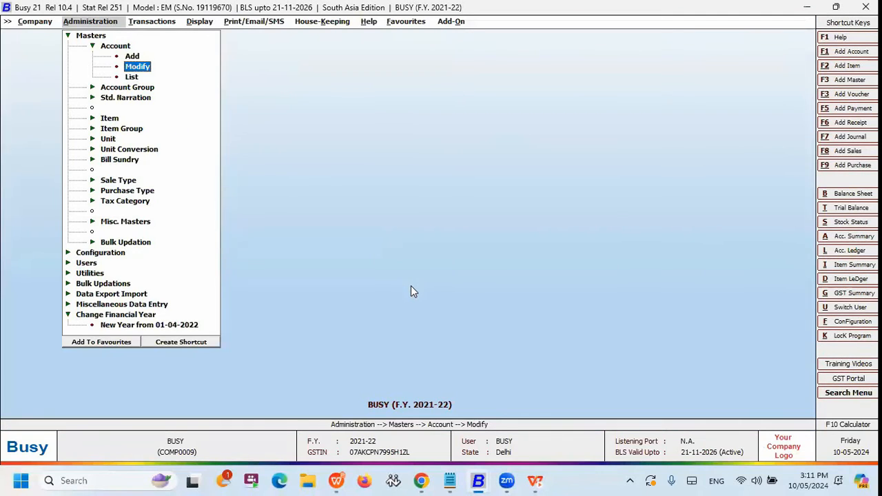
key(Escape)
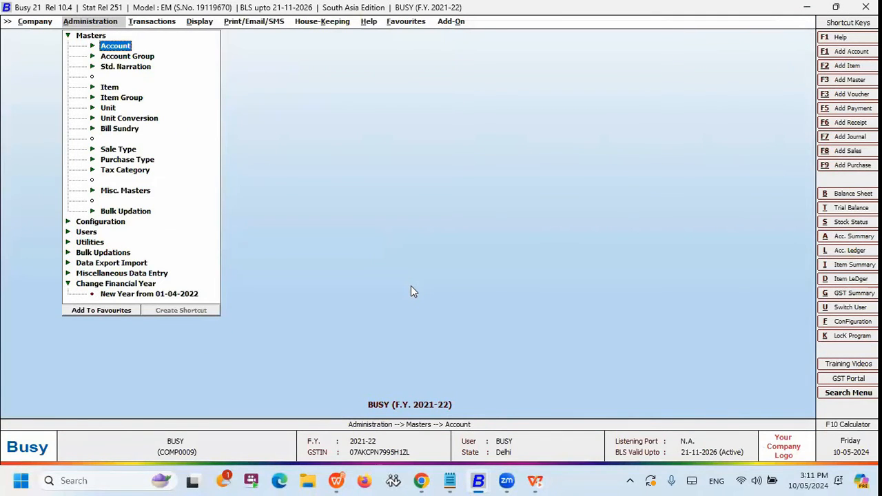
key(Escape)
Open the Validate GSTIN Online utility from the GST miscellaneous utilities for multiple GSTINs.
key(Right)
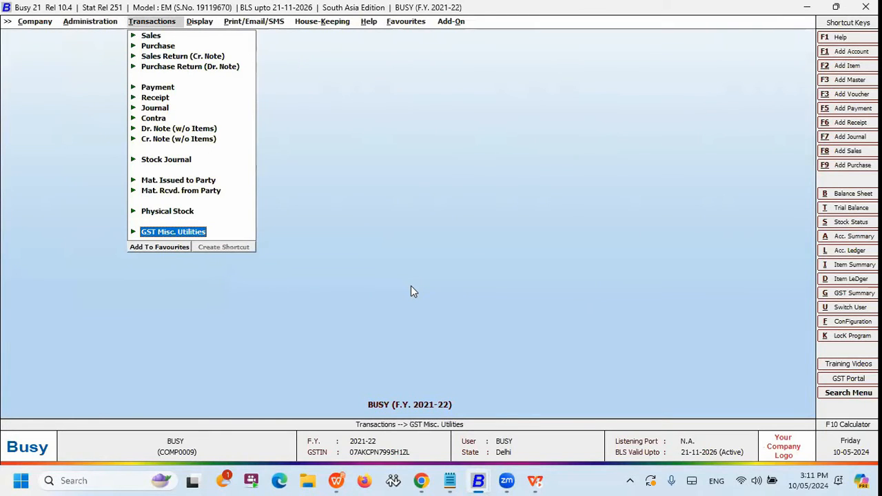
key(Return)
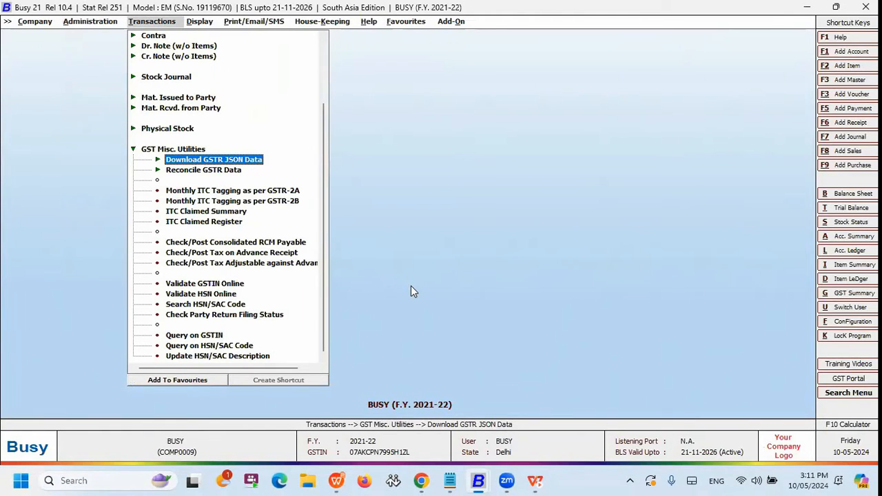
key(Down)
key(Down)
key(Down)
key(Down)
key(Down)
key(Down)
key(Down)
key(Down)
key(Down)
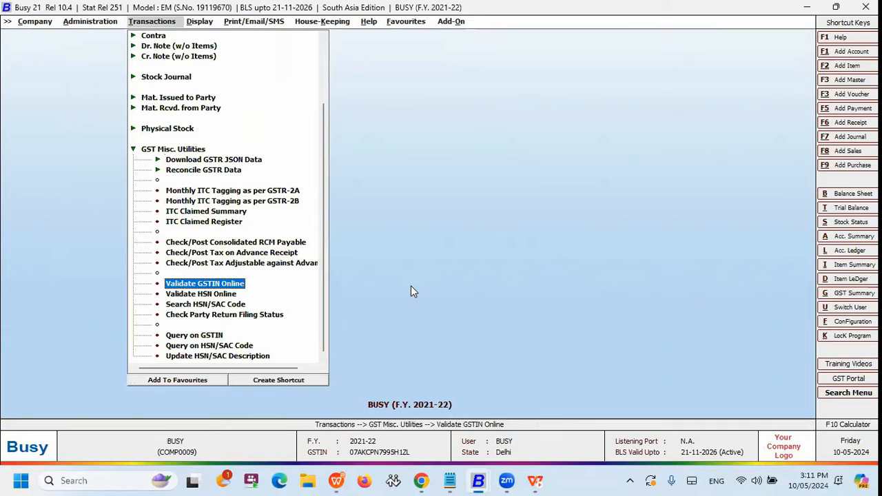
key(Return)
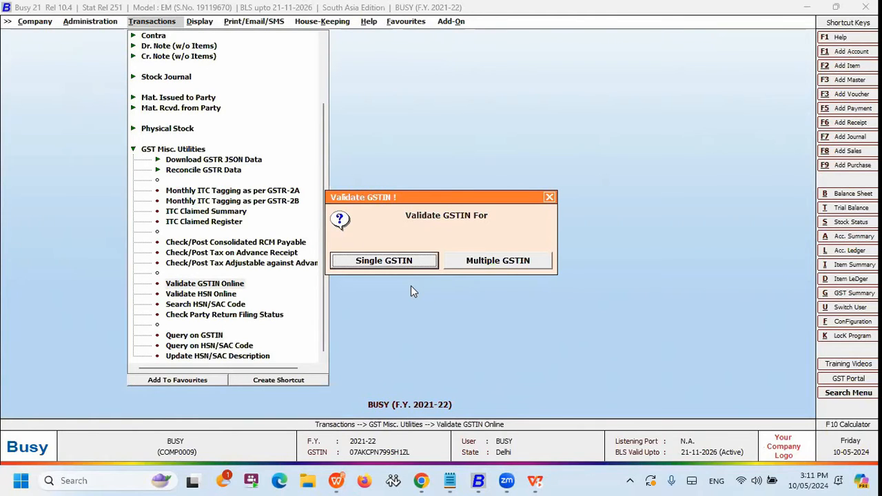
key(Right)
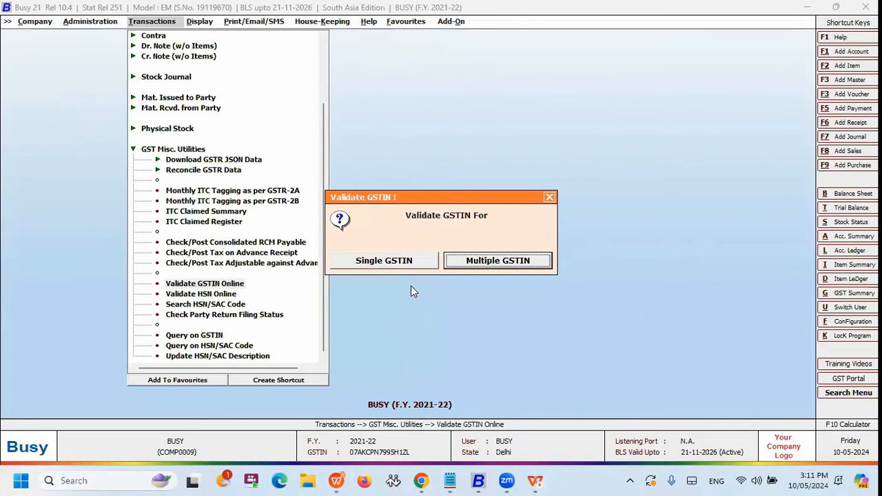
key(Return)
key(Return)
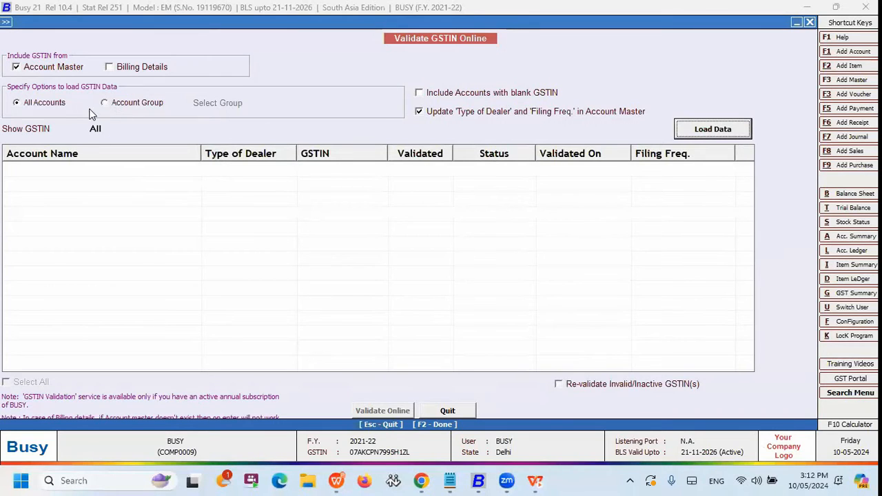
Load the GSTIN data for all accounts after checking the account group option.
click(122, 102)
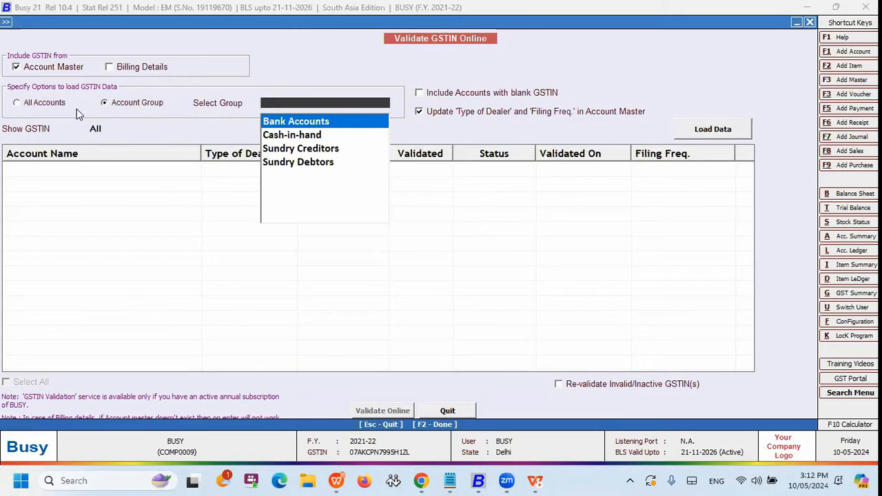
click(59, 110)
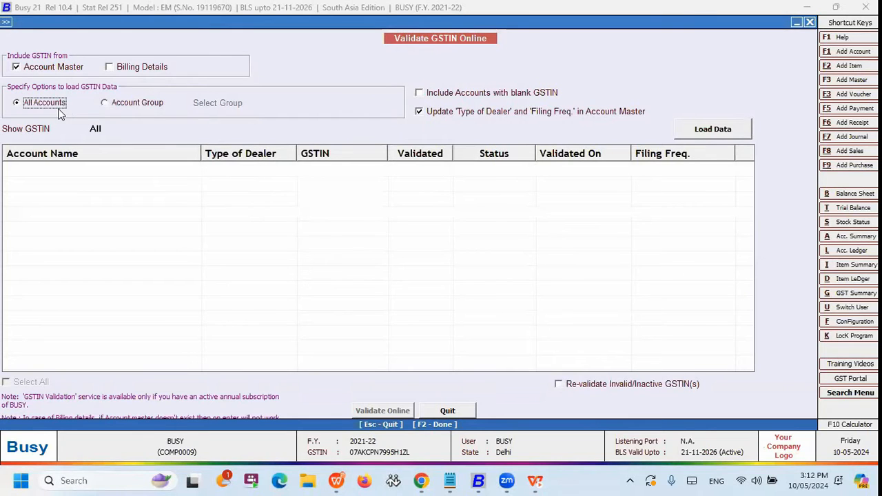
click(689, 135)
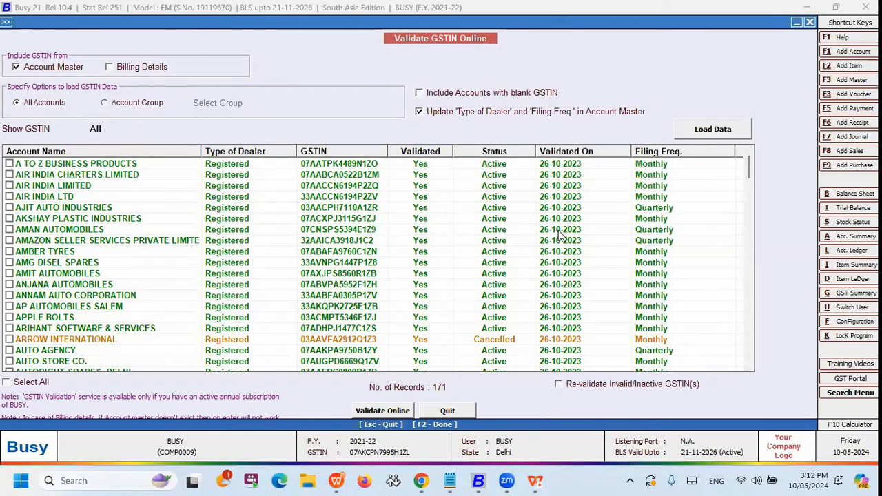
Mark APPLE BOLTS, AMIT AUTOMOBILES, AMBER TYRES and AMAN AUTOMOBILES individually for validation.
drag(745, 168, 757, 151)
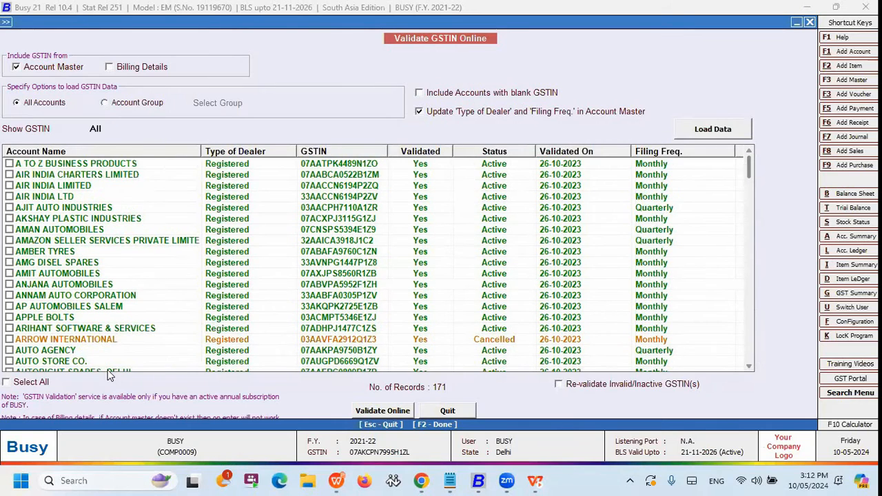
click(9, 317)
click(9, 273)
click(9, 252)
click(9, 230)
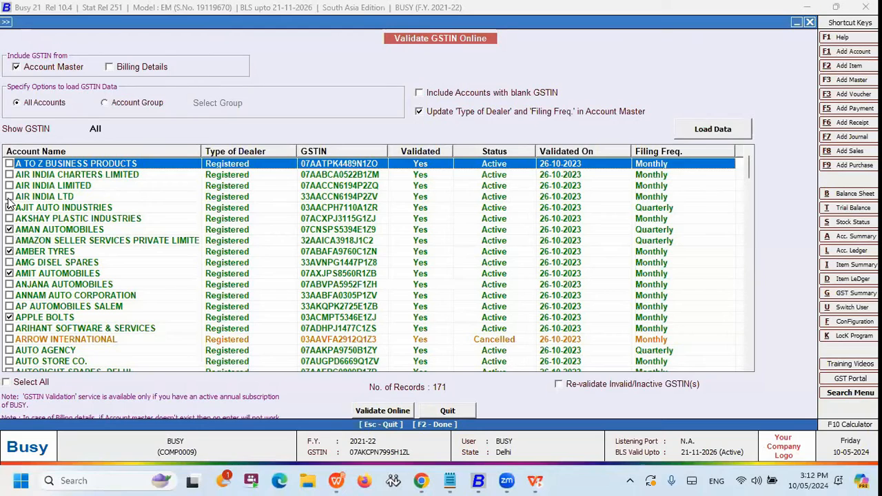
Mark all listed accounts and start their online GSTIN validation.
click(31, 383)
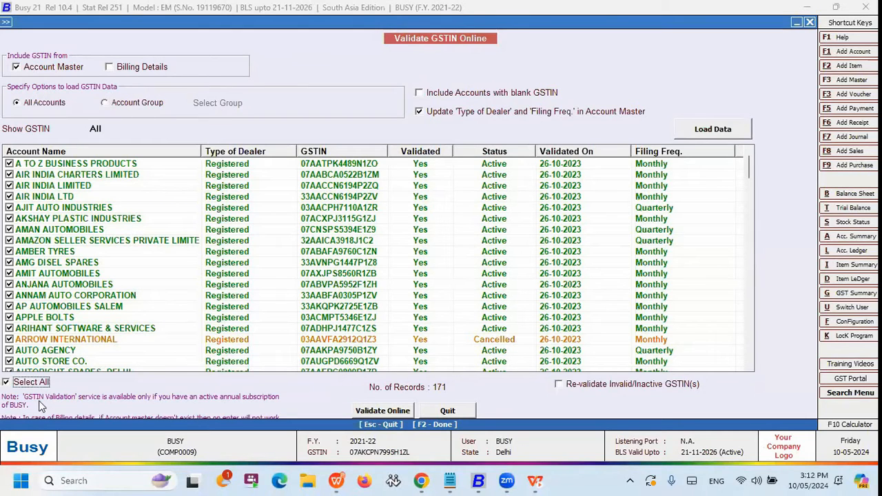
click(383, 411)
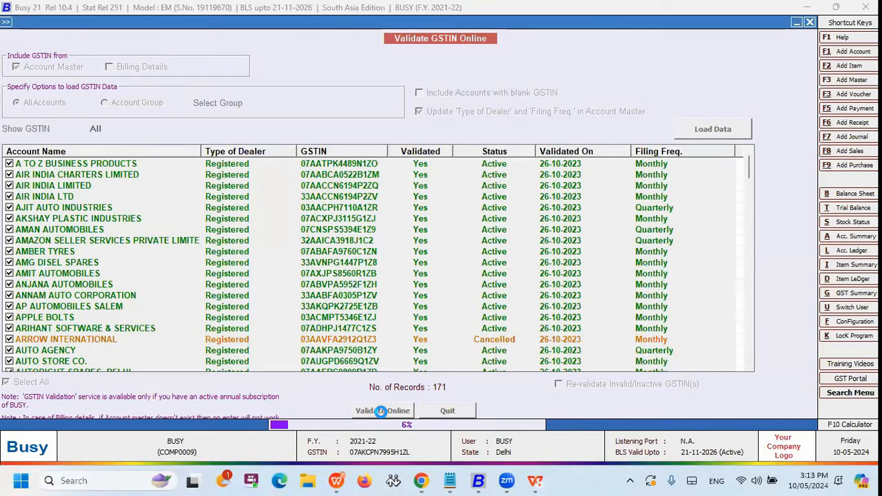
Switch to the E-Invoice and E-Way Bill company window and open online validation for multiple GSTINs with all accounts loaded.
mouse_move(478, 481)
click(414, 400)
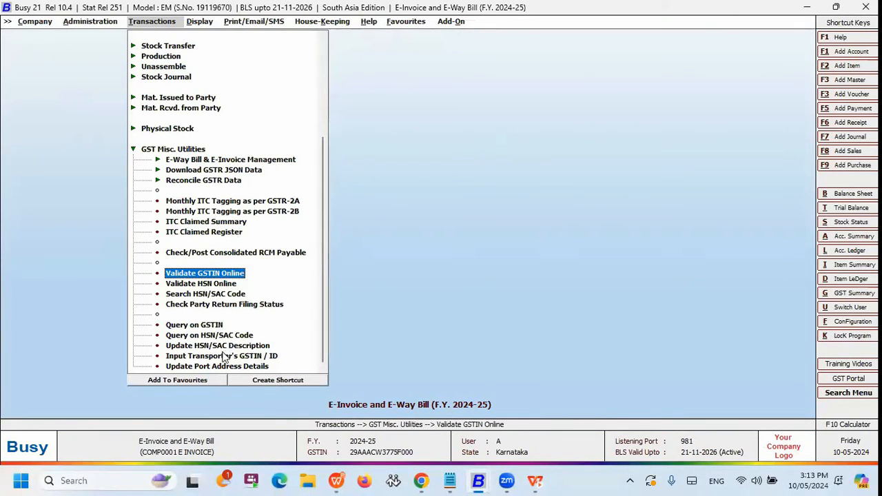
click(210, 275)
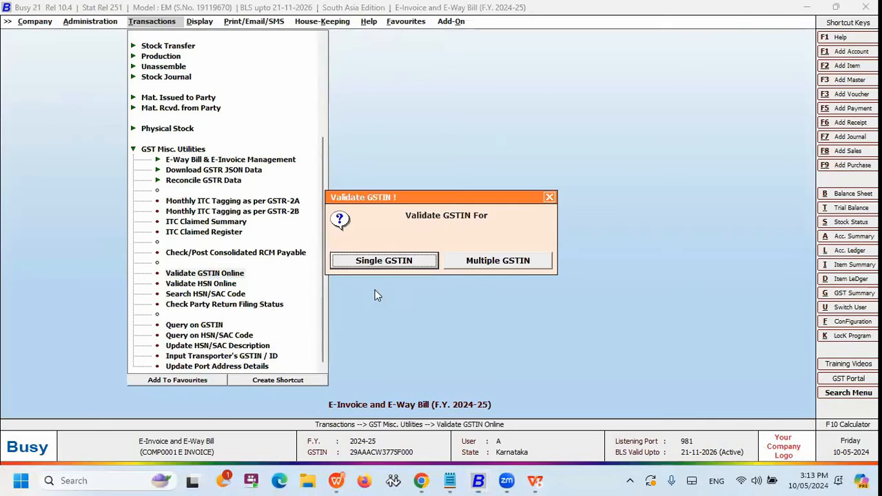
click(454, 268)
key(Return)
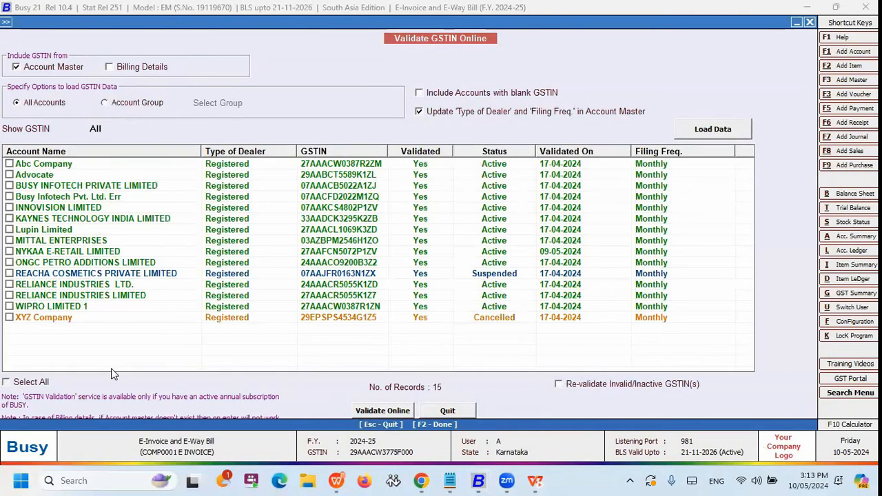
Validate the GSTINs of all listed accounts online and dismiss the completion message.
click(38, 383)
click(365, 411)
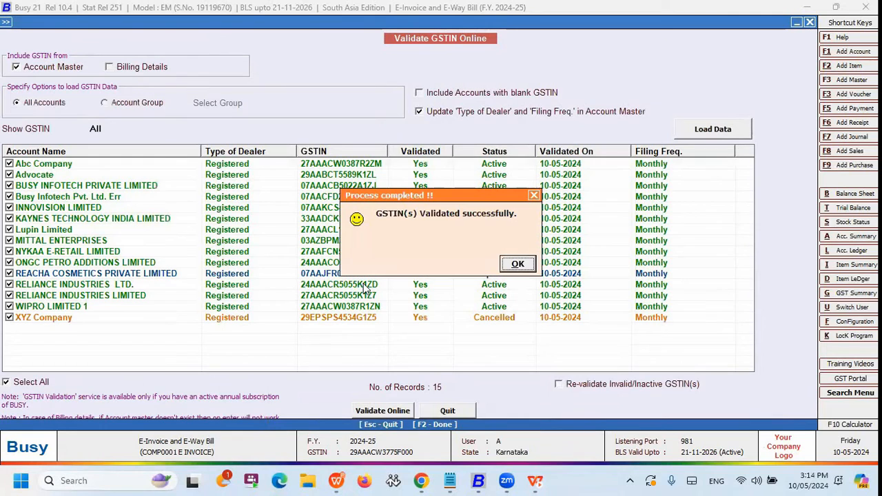
click(517, 264)
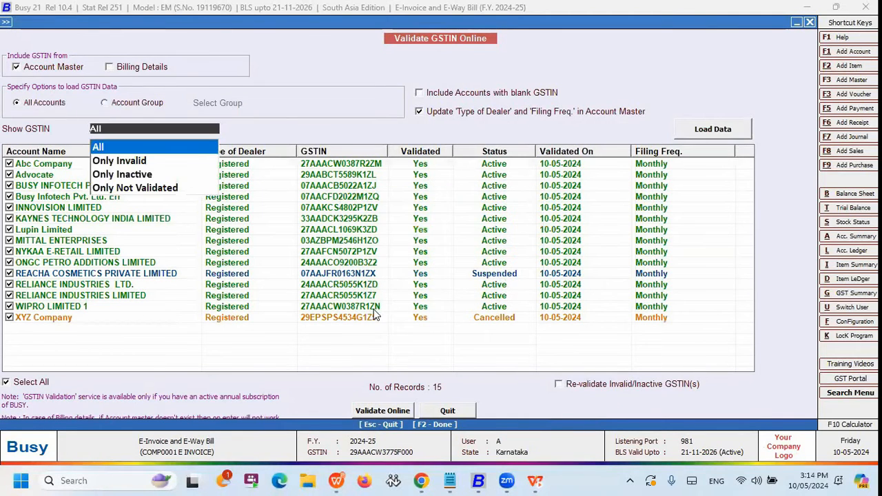
Examine the GSTIN status and dealer type of REACHA COSMETICS PRIVATE LIMITED and XYZ Company in the validated list.
click(229, 275)
click(241, 321)
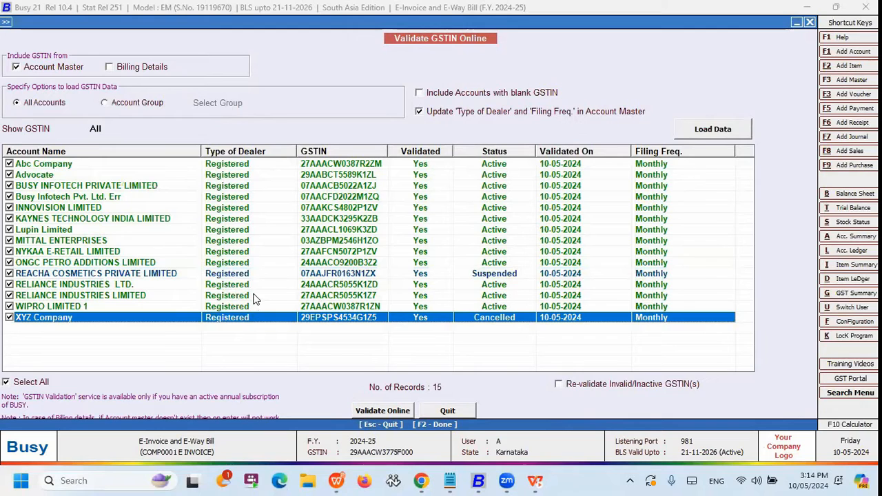
click(233, 253)
click(208, 276)
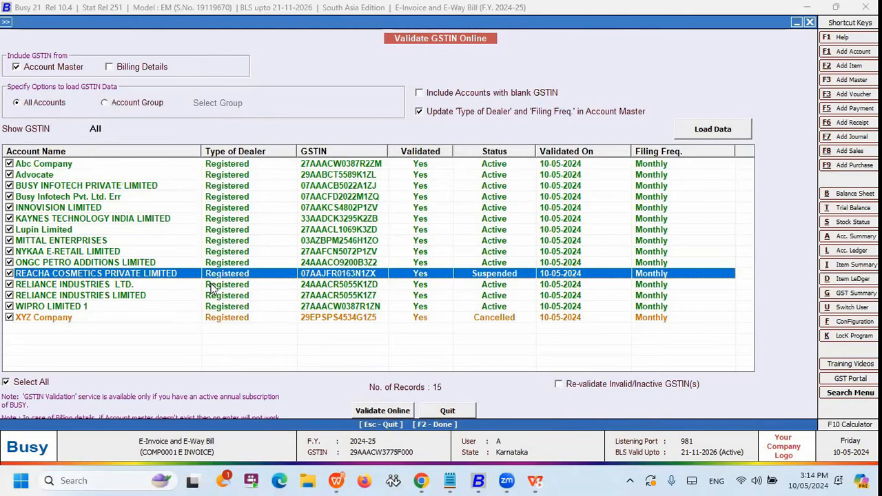
click(227, 320)
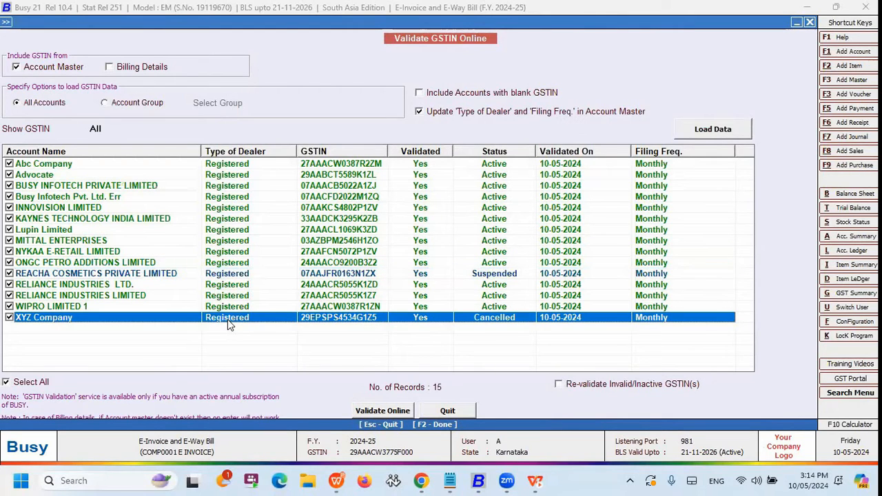
click(244, 277)
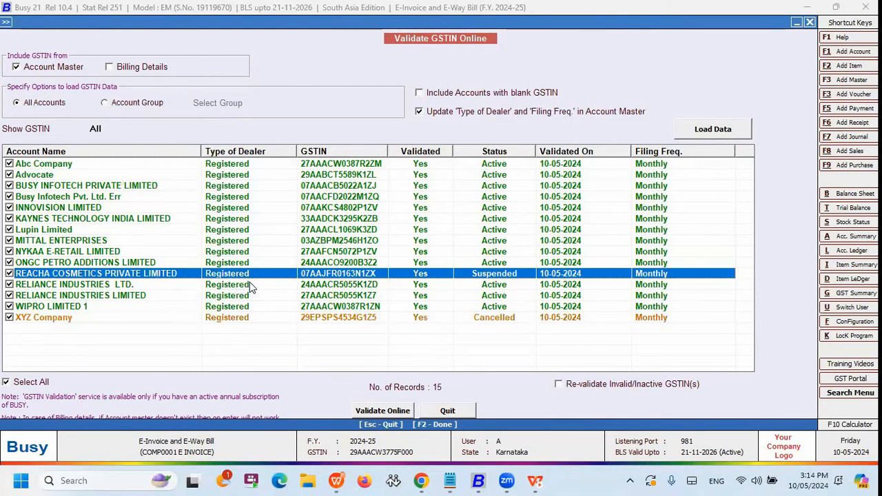
click(246, 320)
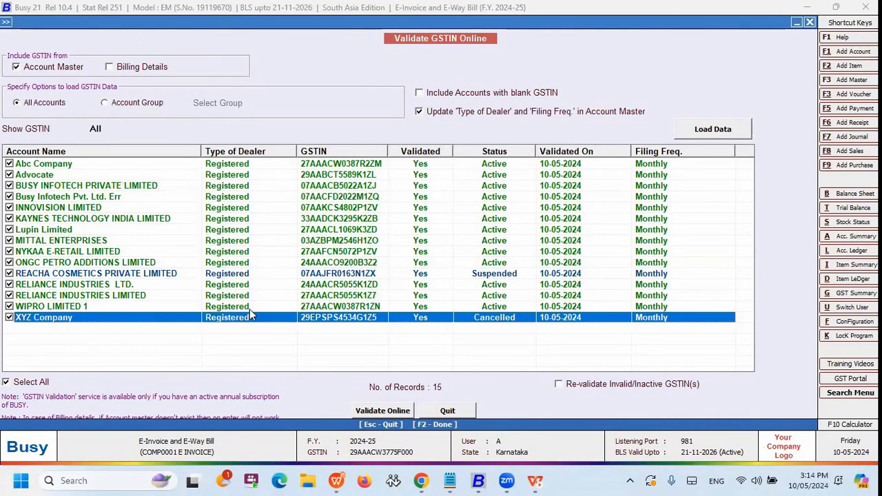
click(236, 233)
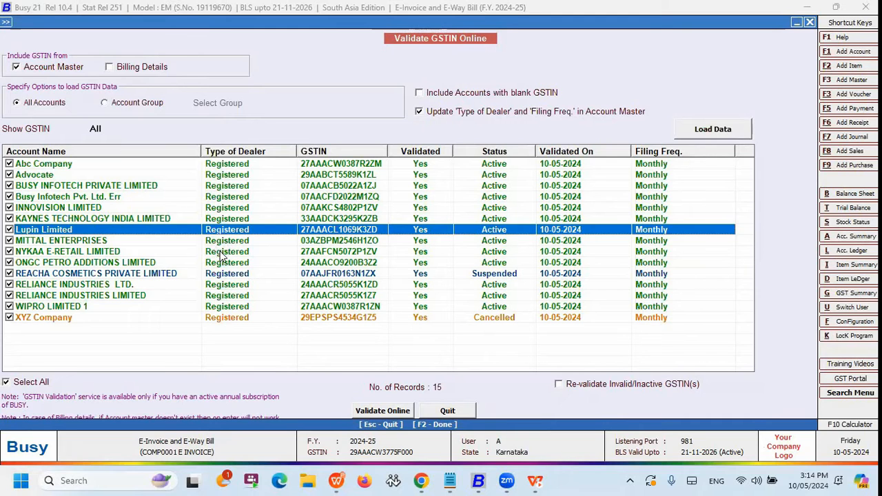
mouse_move(434, 480)
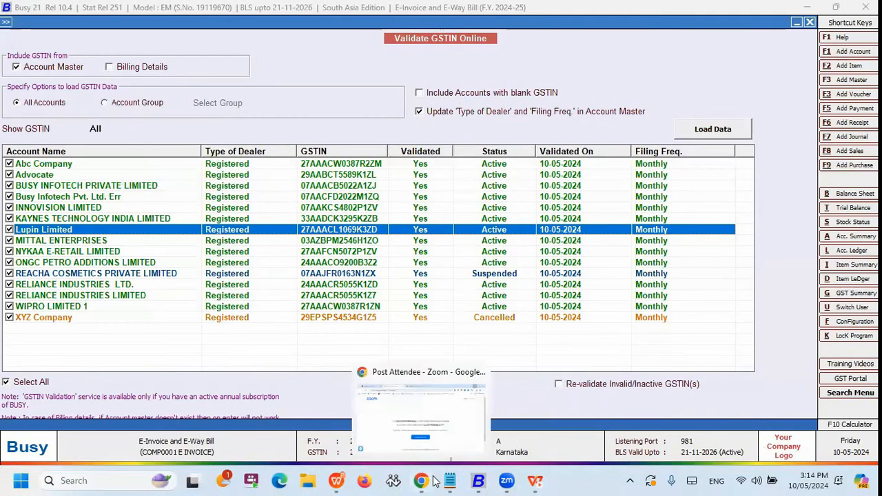
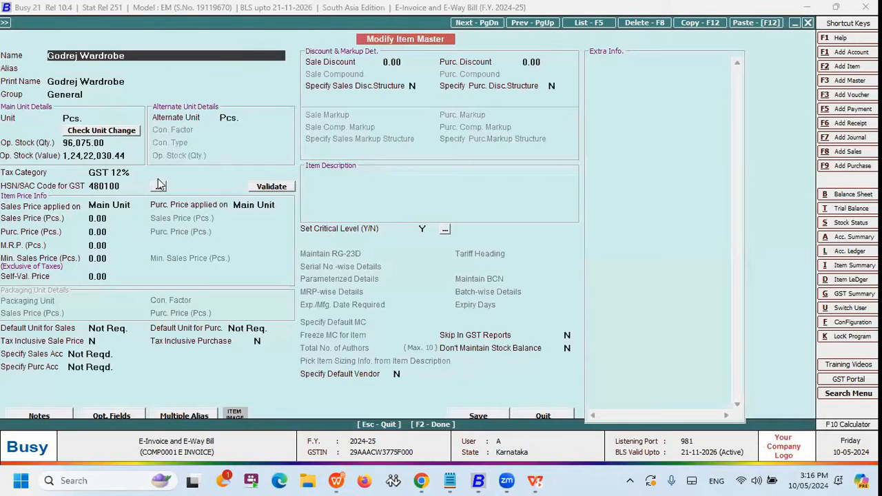
Validate the Godrej Wardrobe item's HSN code online and search the E-Way Bill Portal's HSN/SAC codes for 48.
click(273, 187)
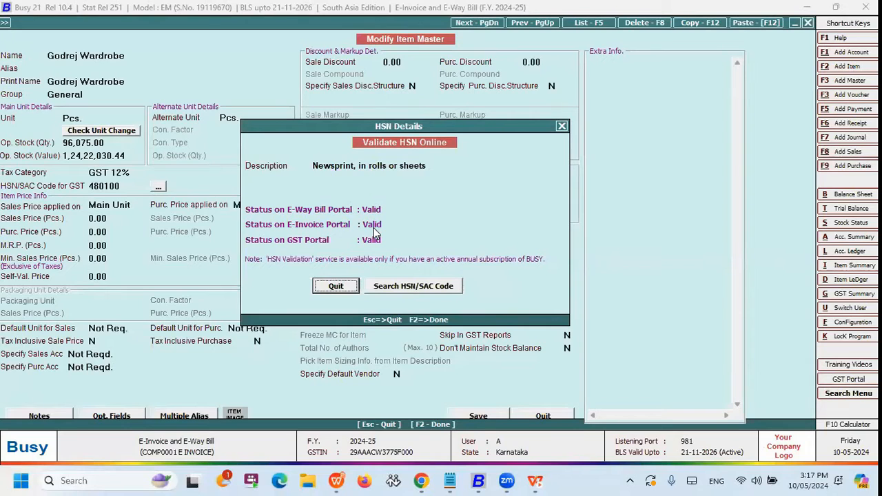
click(414, 289)
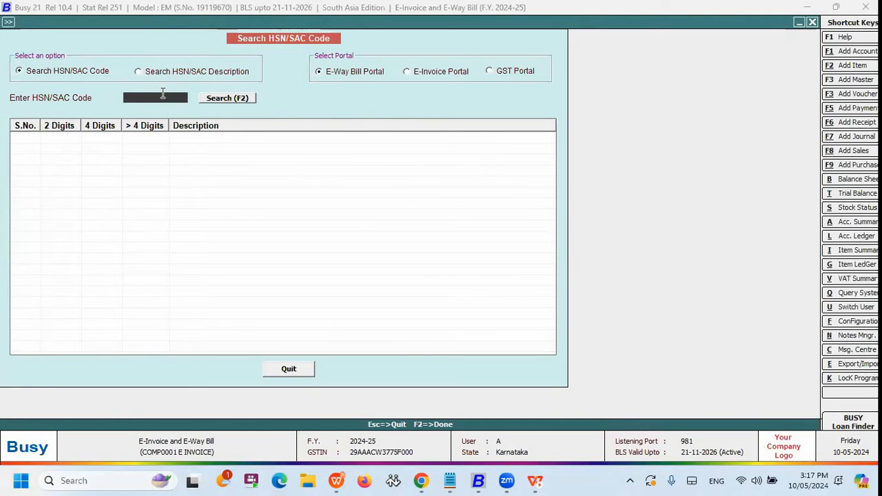
text(48)
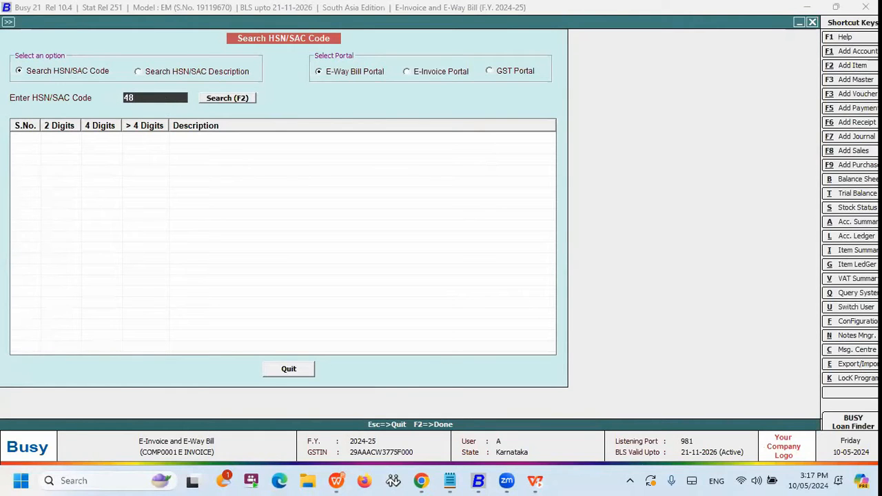
click(212, 100)
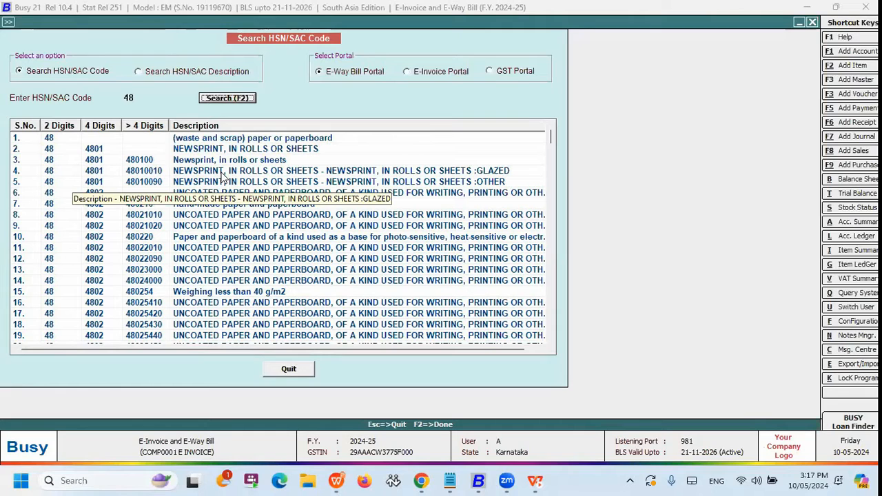
Search the HSN/SAC descriptions for "milk", and leave the search and the item master.
click(176, 73)
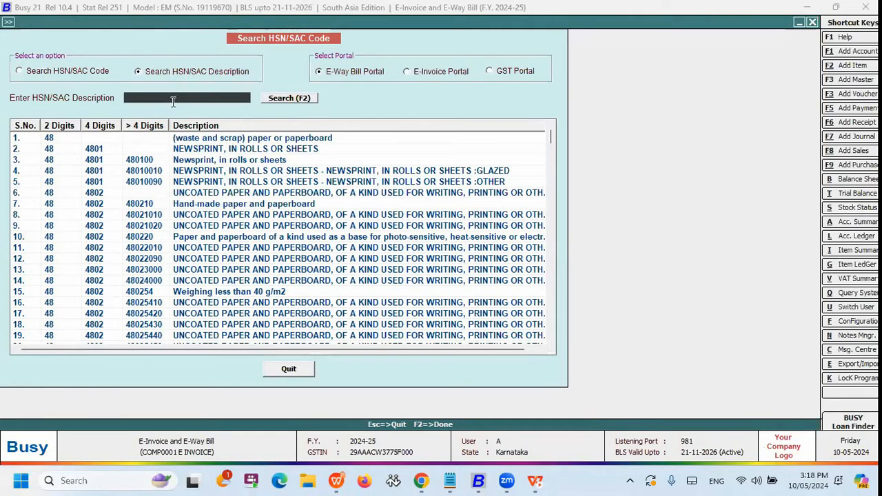
text(milk)
click(271, 101)
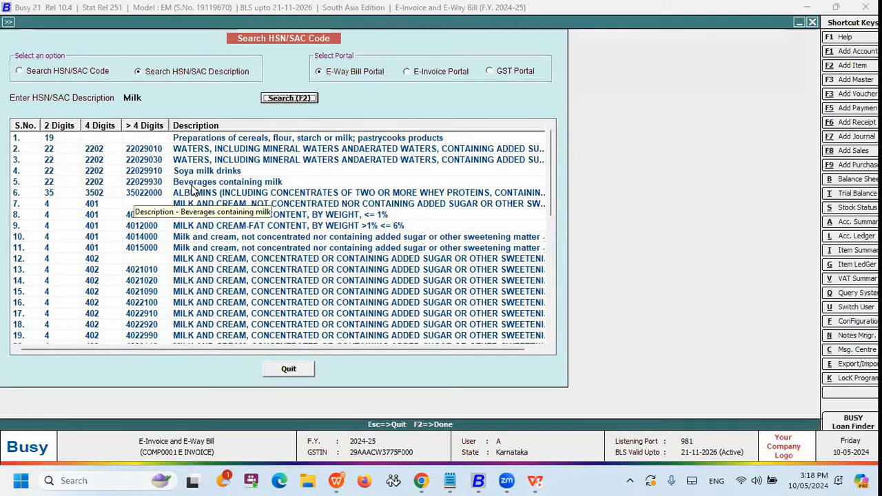
key(Escape)
key(Escape)
key(Escape)
key(Escape)
key(Escape)
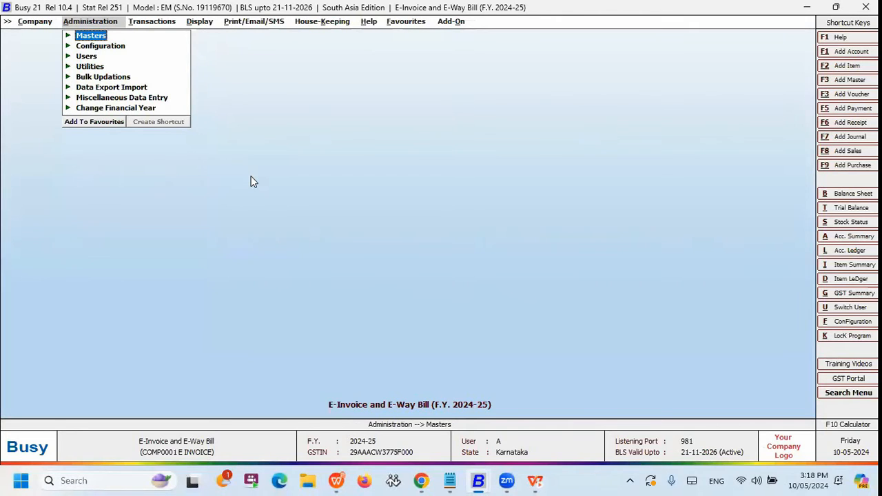
Open online HSN validation for multiple HSNs and load the items of the General item group.
key(Right)
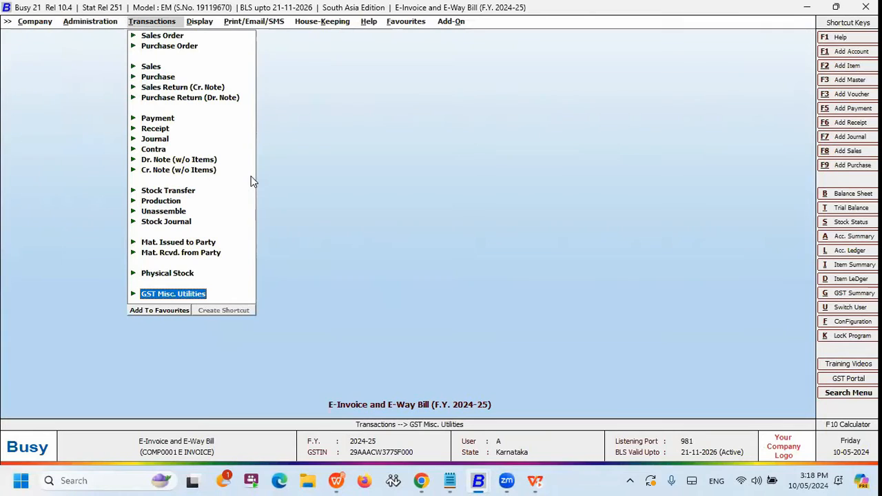
key(Return)
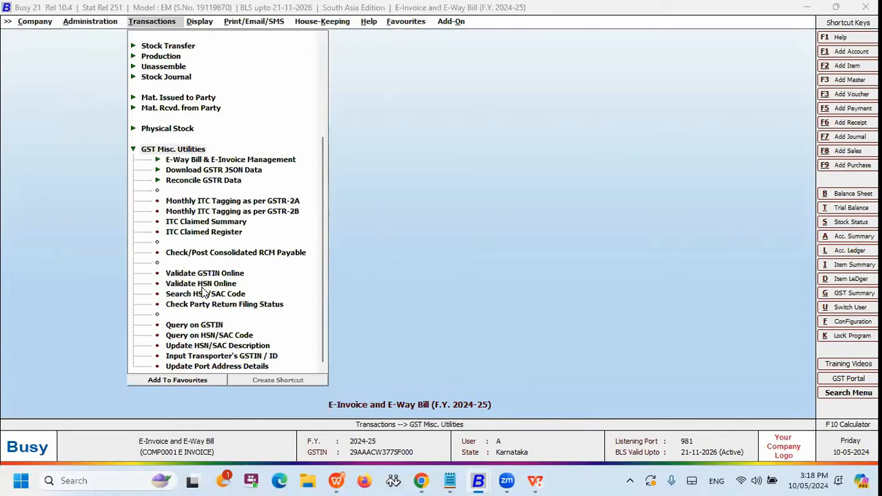
click(197, 283)
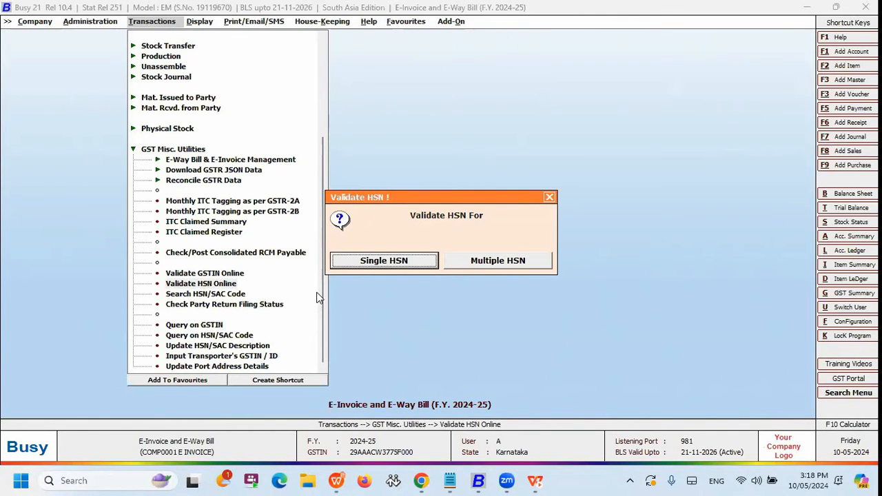
click(482, 268)
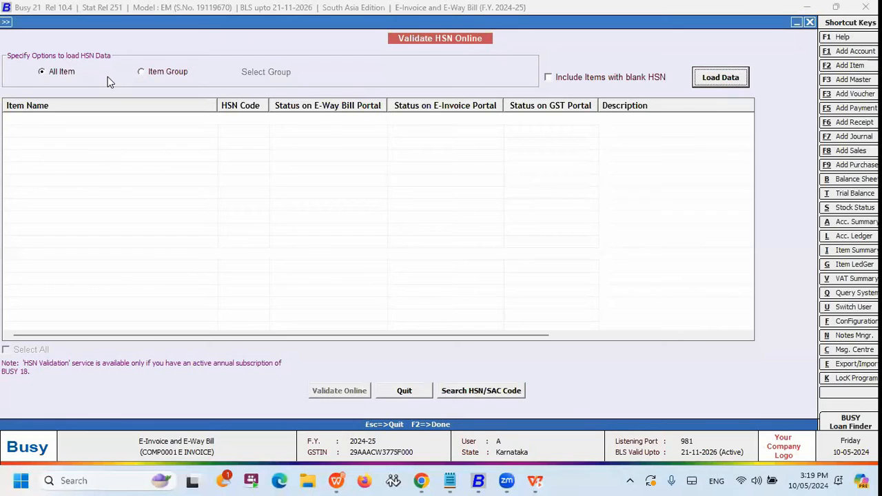
click(145, 72)
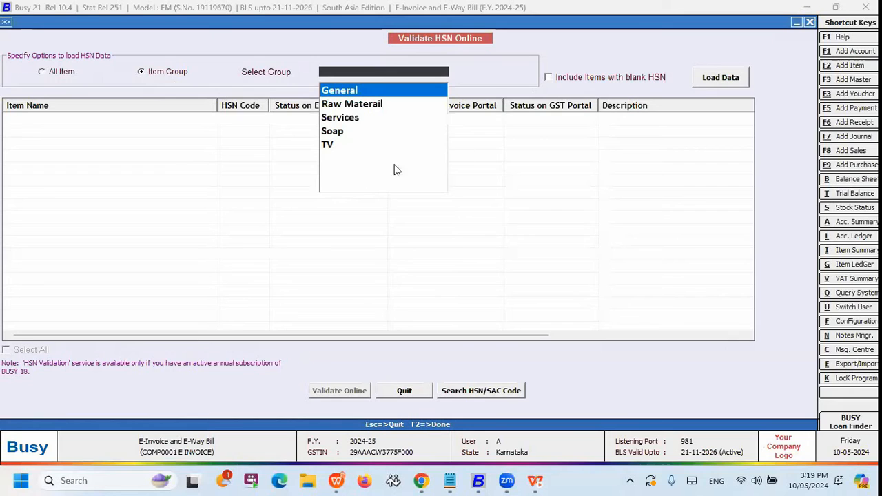
click(719, 79)
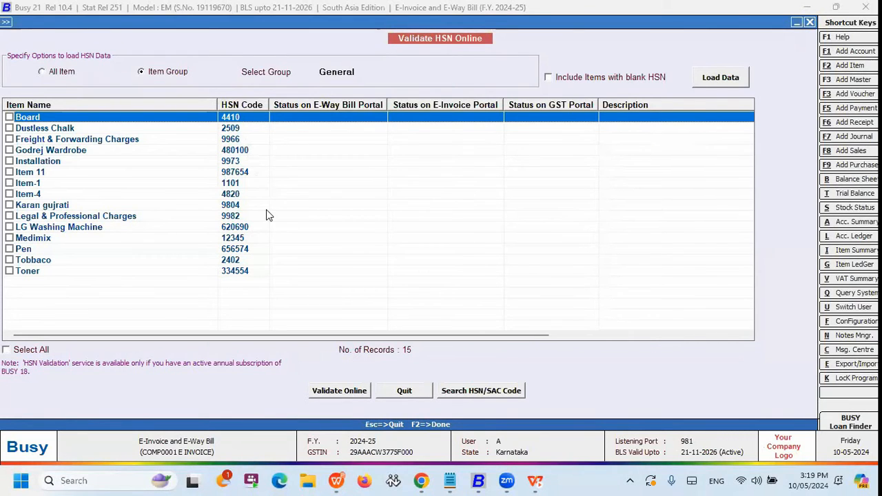
click(708, 240)
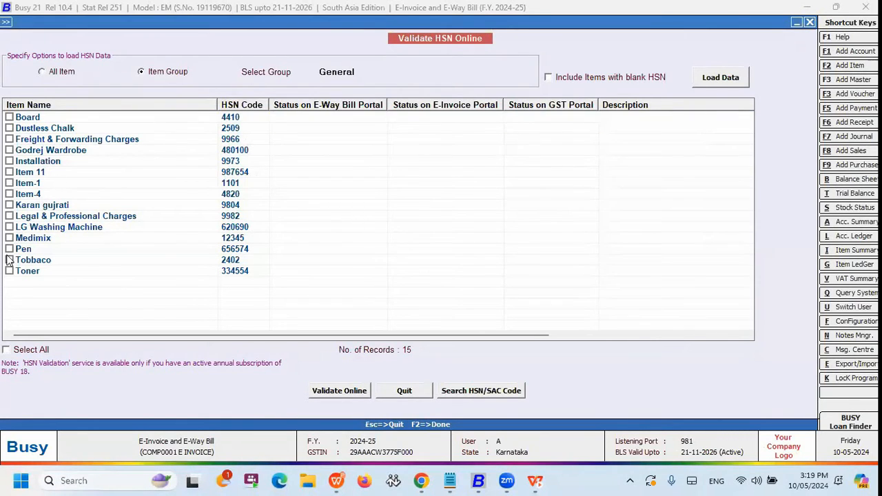
Validate the HSN codes of all listed General group items online and dismiss the completion message.
click(9, 249)
click(9, 172)
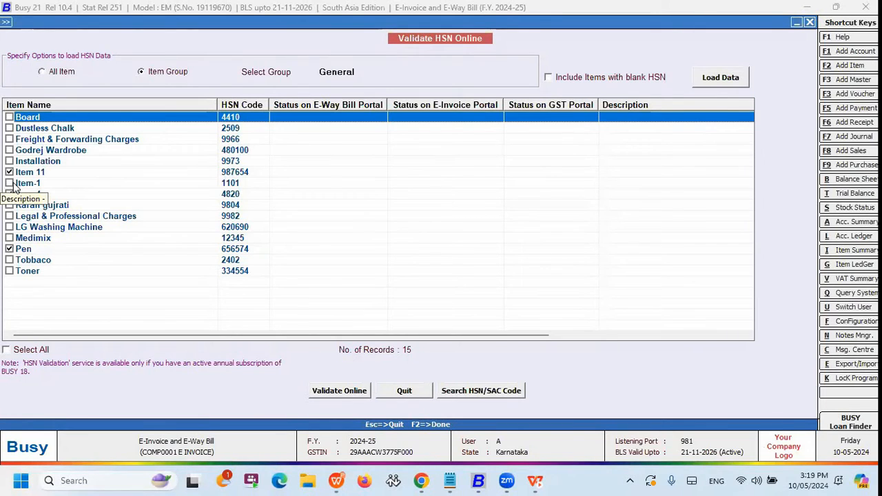
click(22, 350)
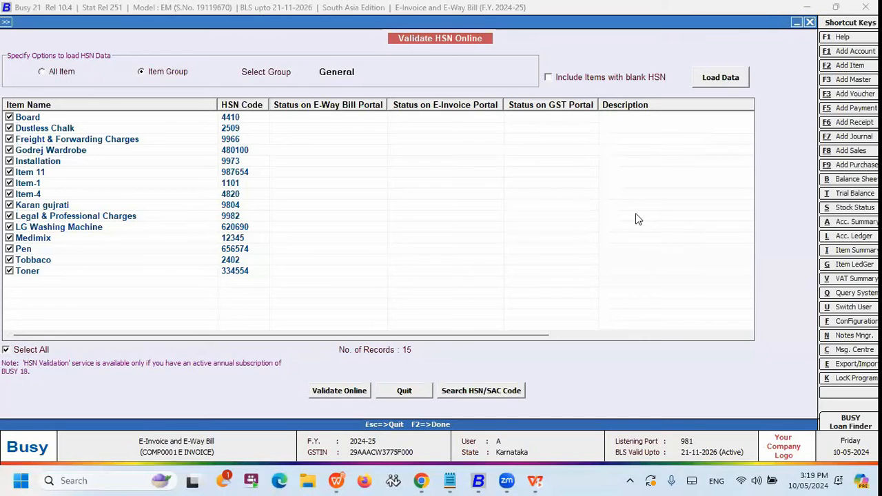
click(341, 392)
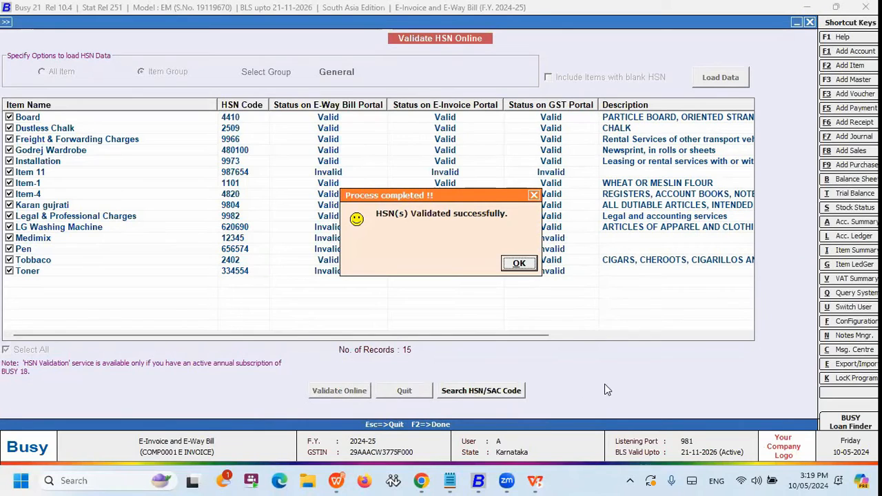
click(519, 264)
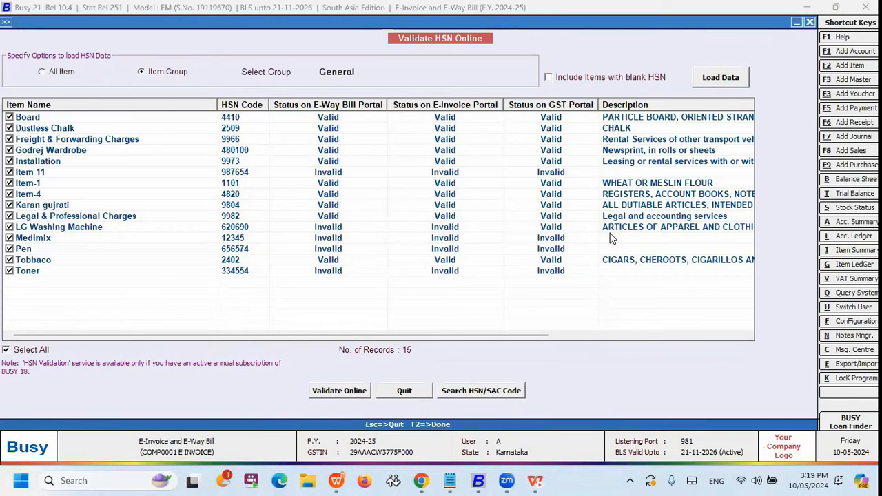
Sort the validated items by status on the E-Way Bill portal and examine the items from Item 11 to Toner.
click(328, 173)
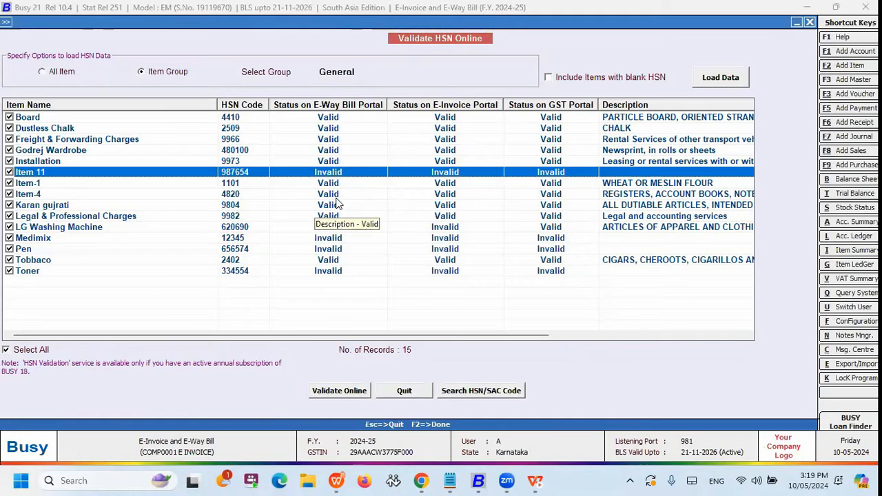
click(333, 195)
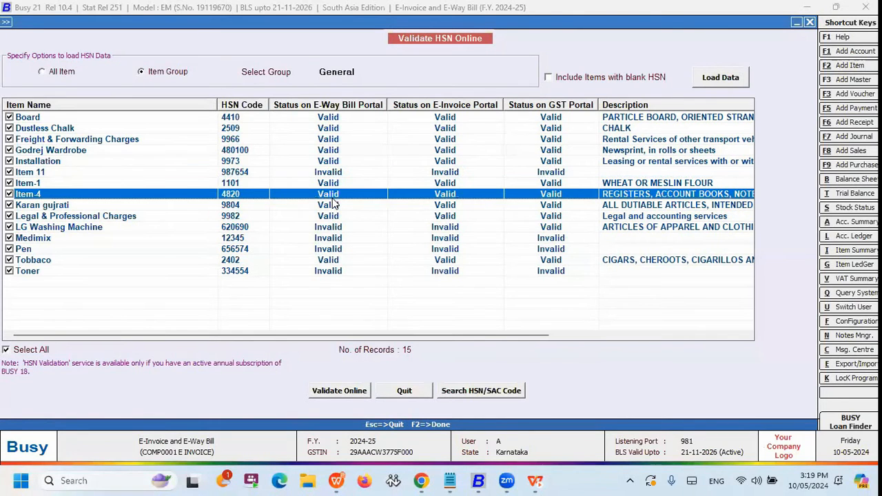
click(352, 105)
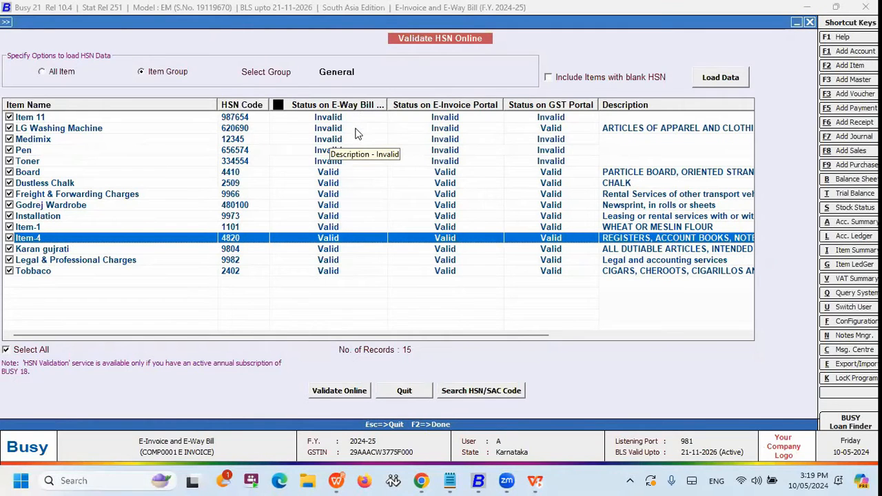
click(338, 121)
click(338, 128)
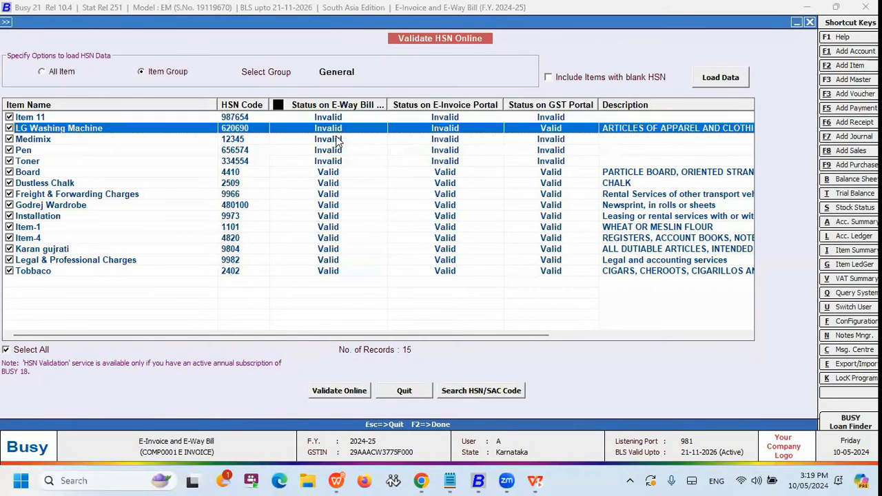
click(337, 140)
click(336, 150)
click(336, 158)
click(336, 151)
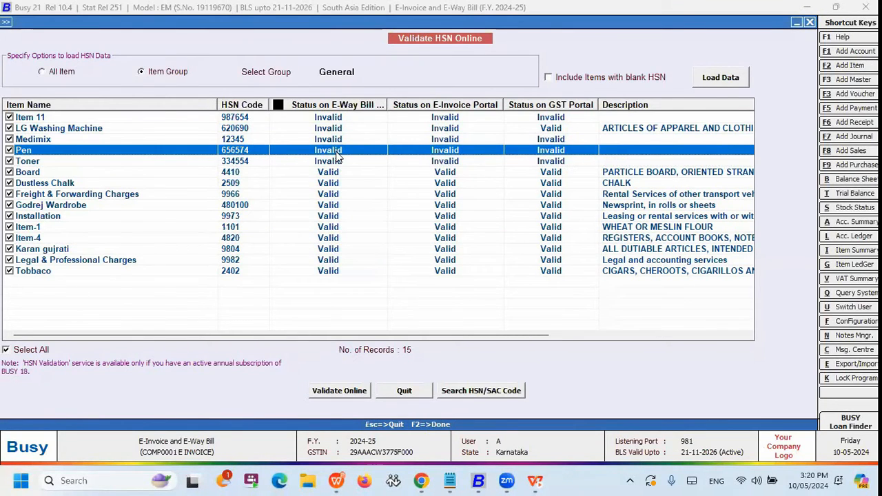
click(339, 121)
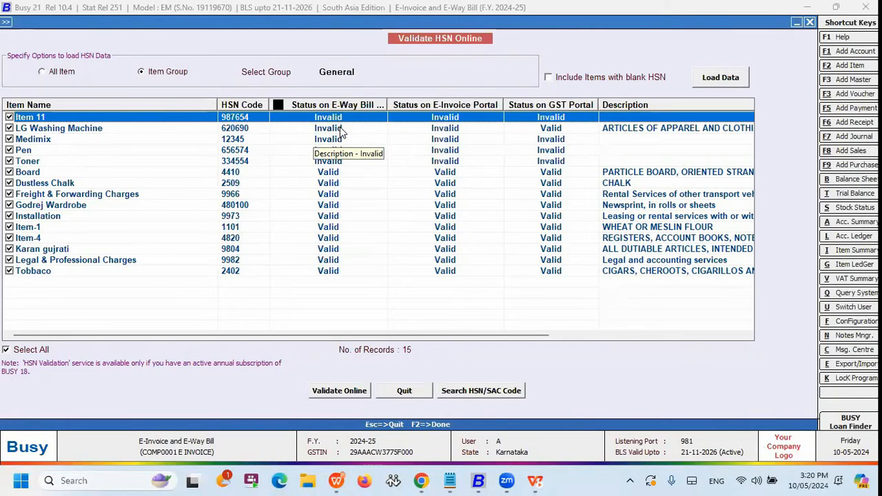
Open the HSN/SAC code search from the validation window and close it.
click(481, 393)
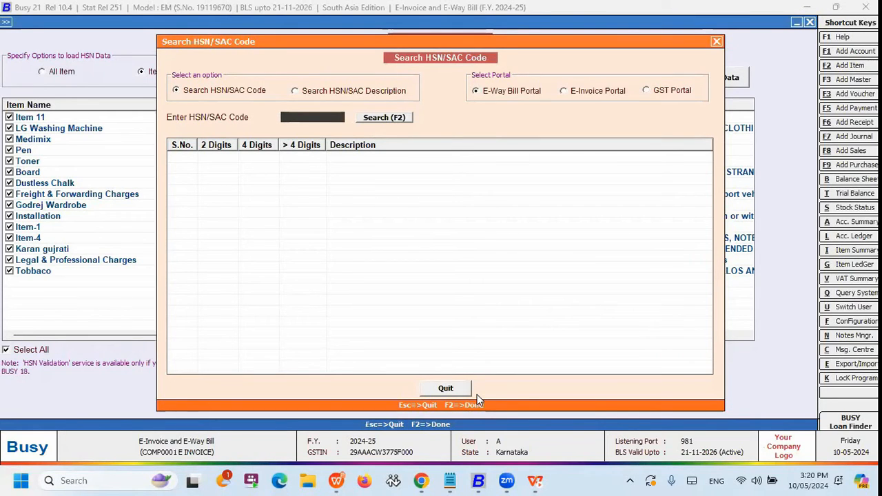
click(467, 390)
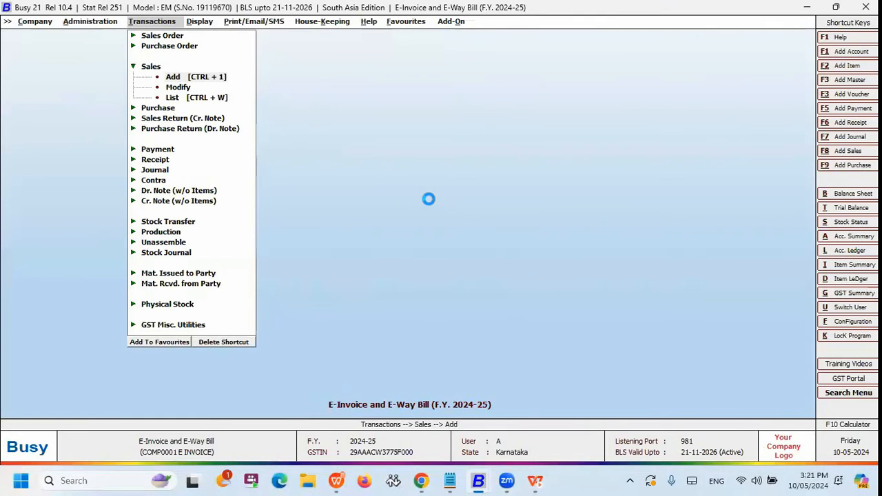
Start a new sales voucher with sale type L/GST-MultiRate and party BUSY INFOTECH PRIVATE LIMITED.
key(Return)
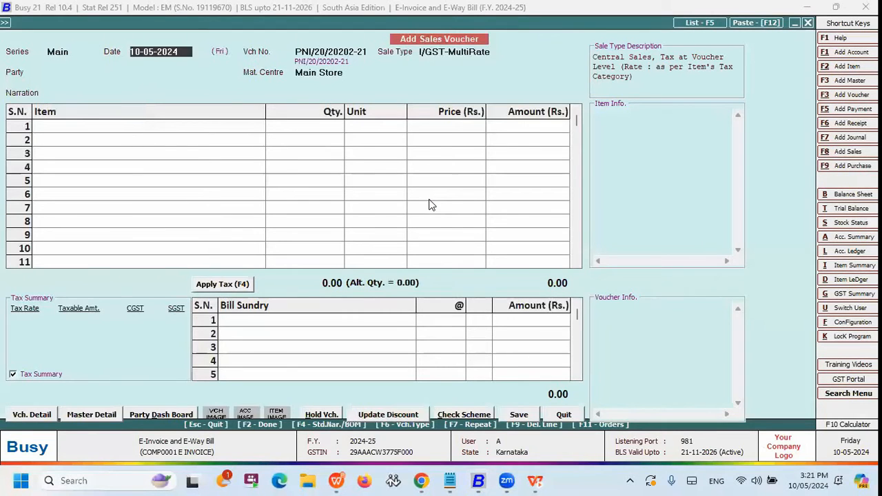
key(Return)
text(mu)
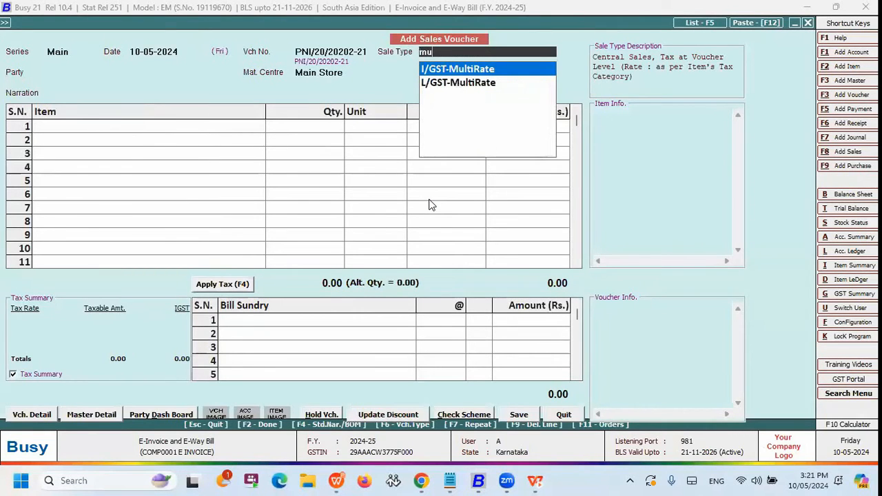
key(Down)
key(Return)
key(Down)
key(Up)
key(Down)
key(Down)
Add the item Godrej Wardrobe to the sales voucher with quantity 1 and price 10,000.
key(Down)
key(Down)
key(Down)
key(Up)
key(Return)
key(Down)
key(Down)
key(Down)
key(Down)
key(Return)
text(1)
key(Return)
text(10,000)
key(Return)
key(Return)
key(Return)
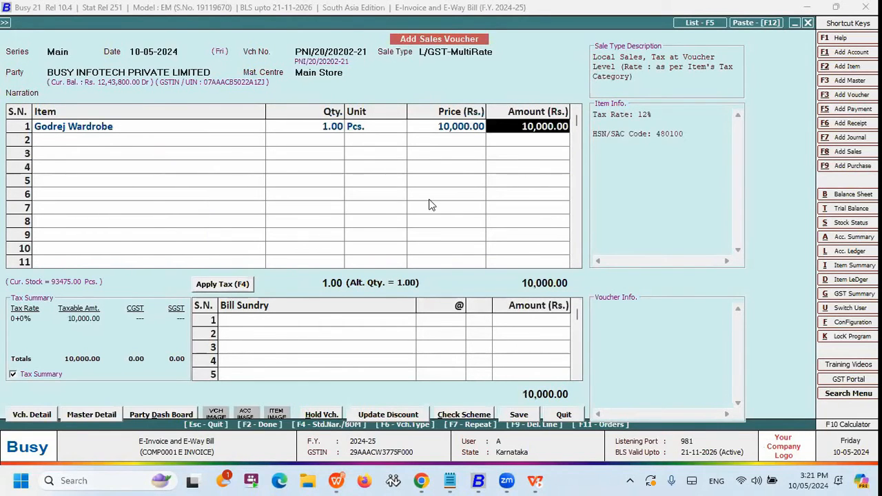
Accept the voucher's transport and bill details, and decline saving the voucher.
key(Return)
key(Return)
key(Return)
key(F2)
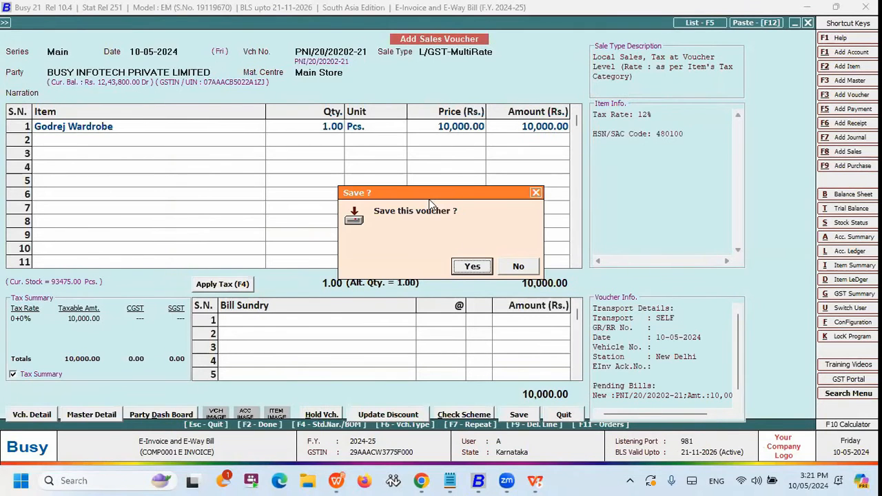
key(Right)
key(Return)
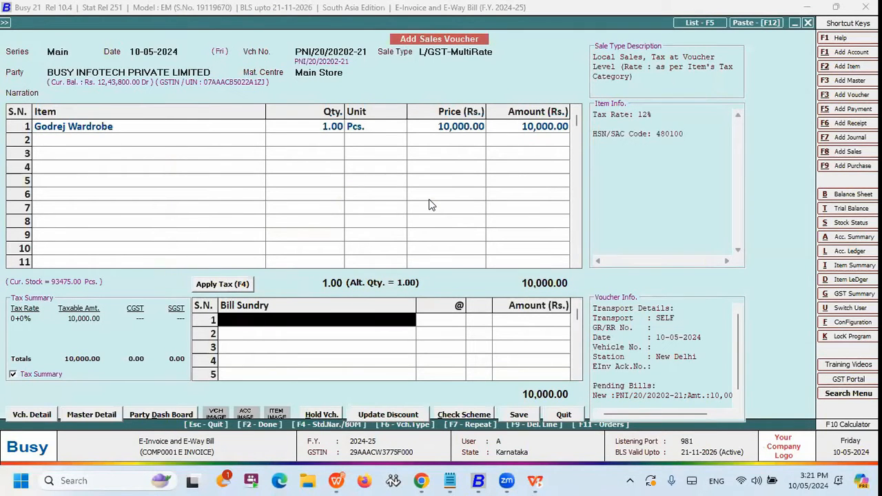
Apply the item's GST to the sales voucher as CGST and SGST bill sundries.
click(230, 289)
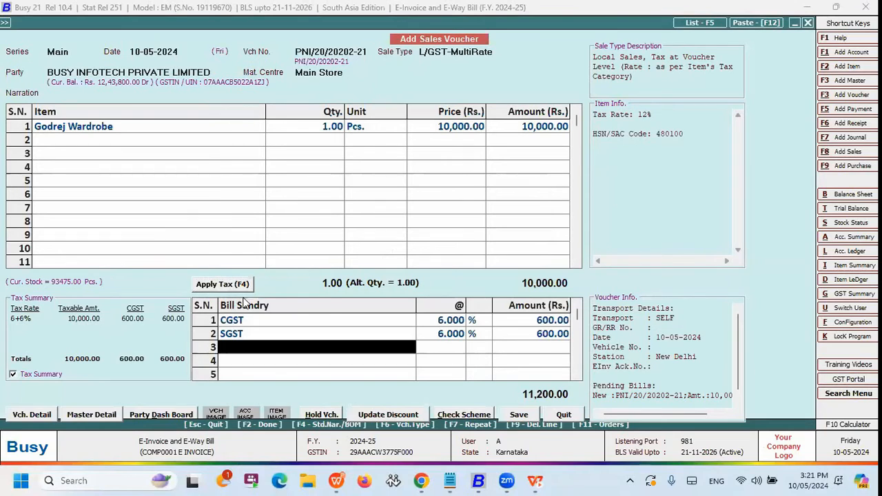
key(F2)
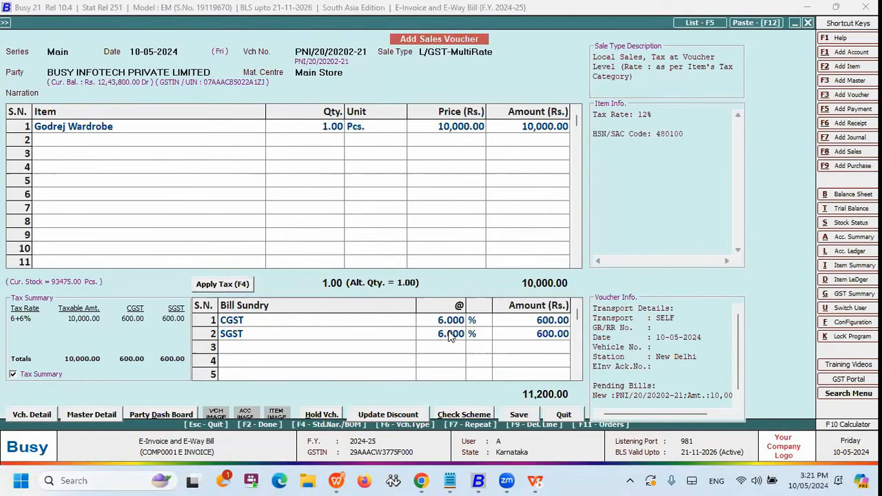
click(388, 327)
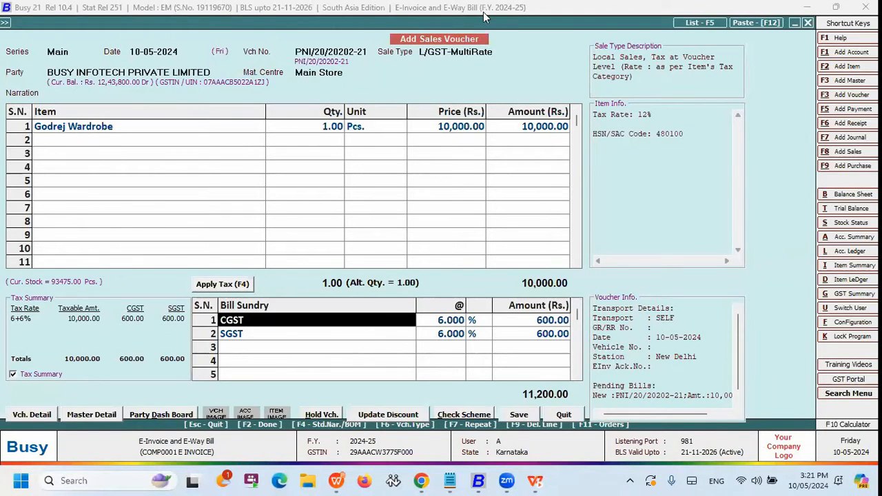
Change the sales voucher's sale type to L/GST-TaxIncl.
click(493, 58)
key(Up)
key(Up)
key(Up)
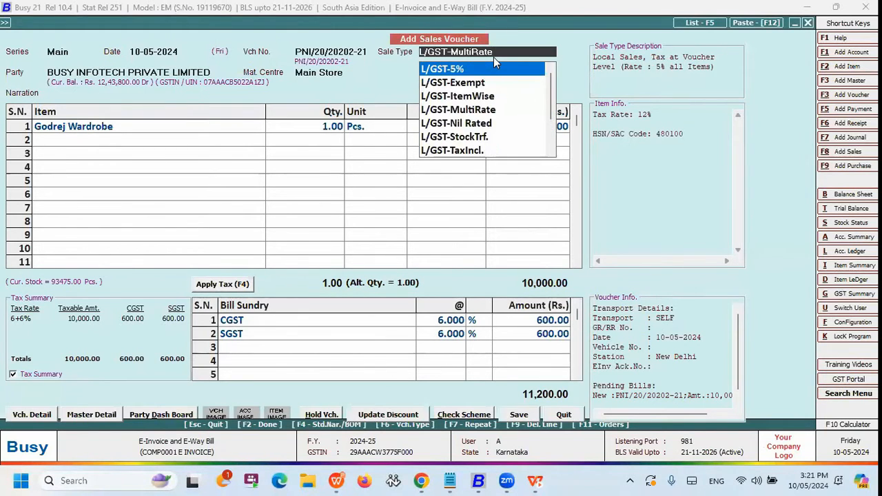
key(Down)
key(Down)
key(Down)
key(Down)
key(Down)
key(Down)
key(Return)
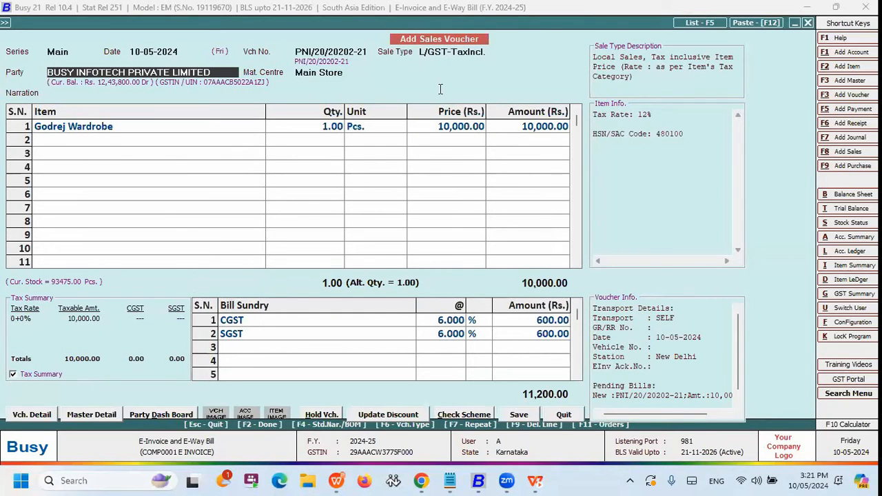
Close the party's billing and shipping details and delete the CGST and SGST rows from the bill sundries.
click(166, 126)
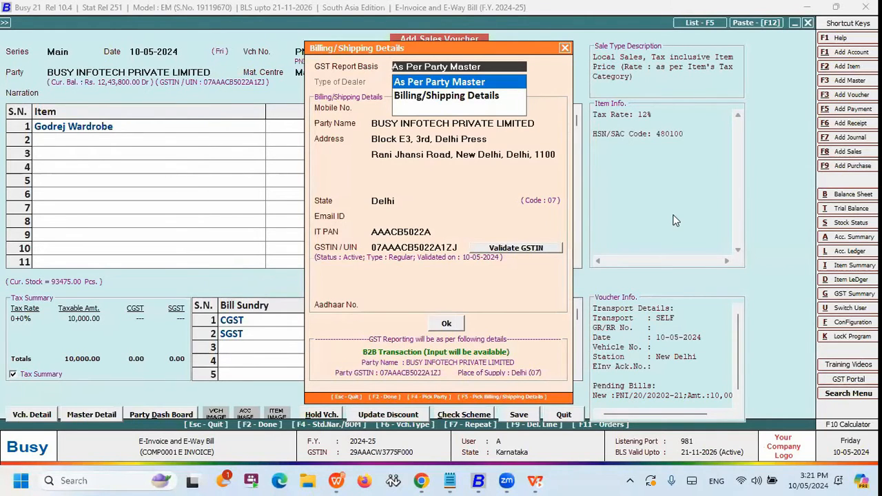
key(Escape)
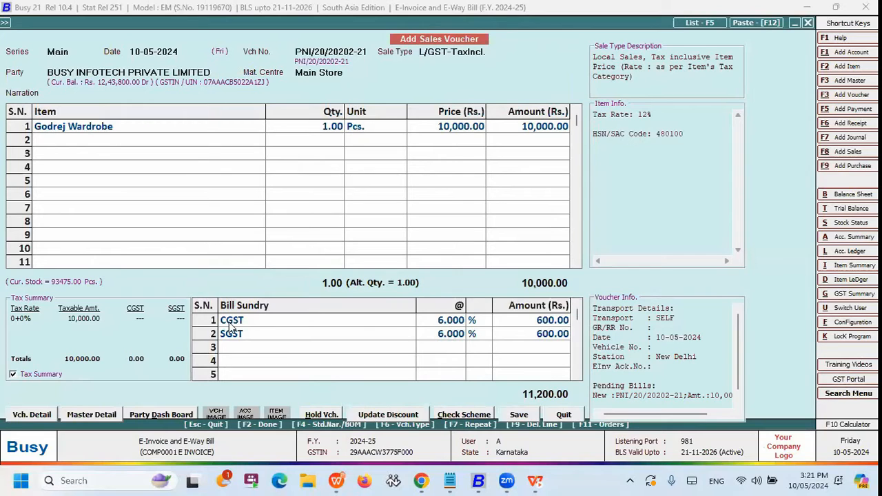
click(232, 326)
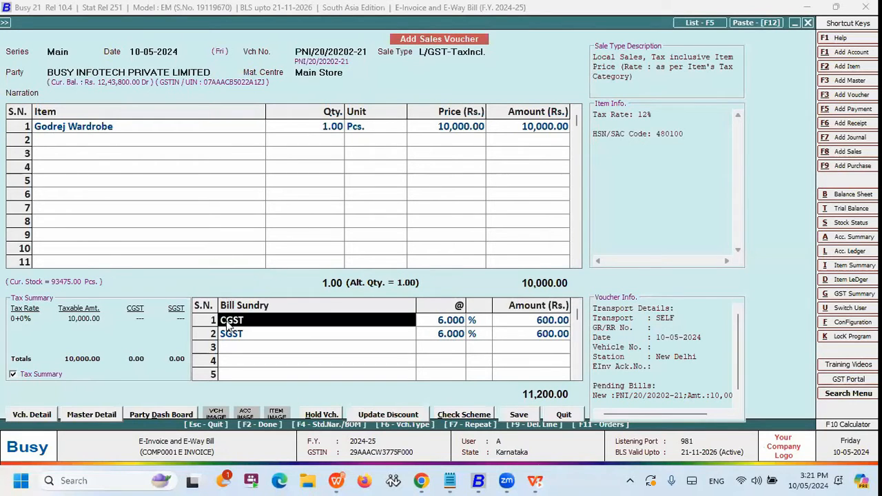
right_click(231, 325)
click(249, 323)
right_click(210, 318)
click(225, 327)
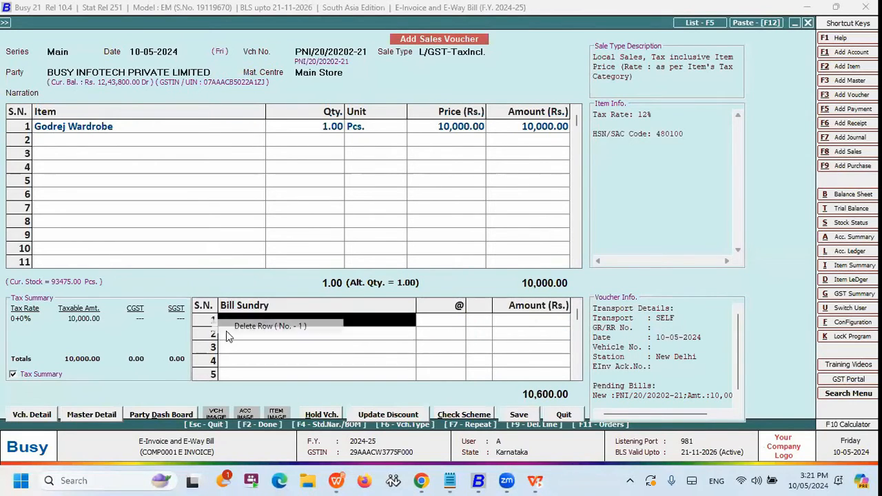
Reconfirm the Godrej Wardrobe row's quantity, unit, price and amount so its GST is recalculated as tax-inclusive.
click(198, 126)
key(Return)
key(Return)
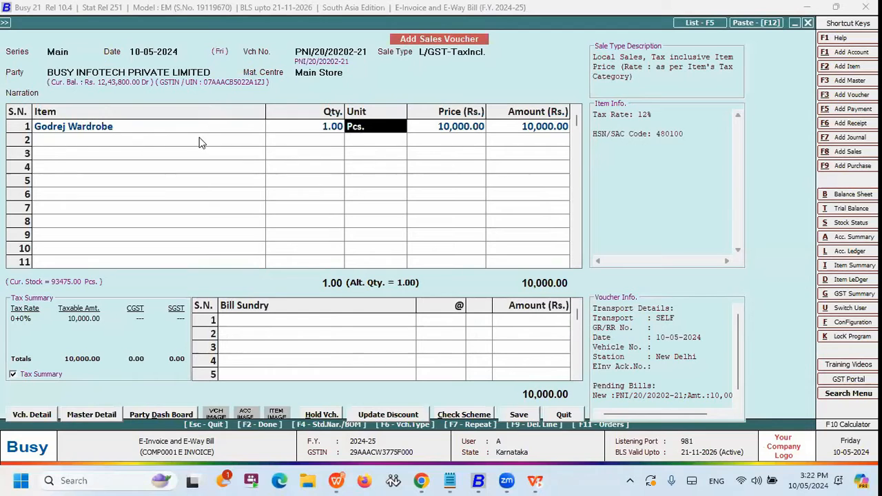
key(Return)
key(Return)
key(Return)
key(Return)
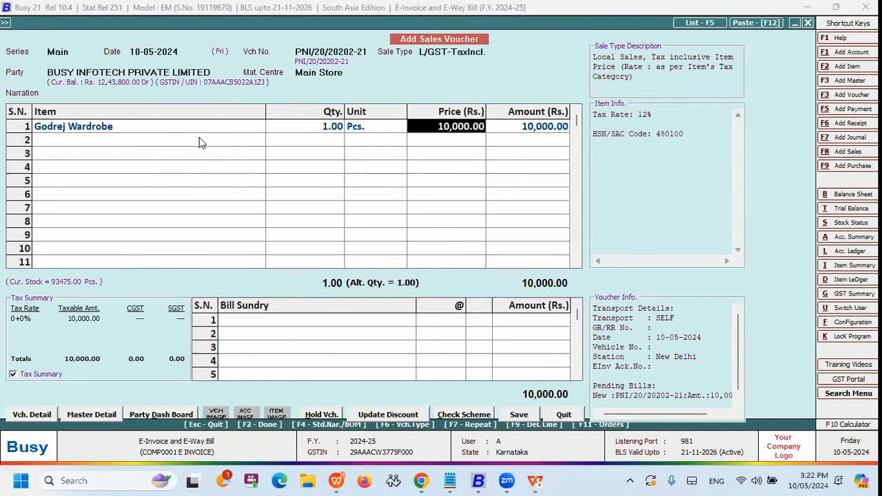
key(Return)
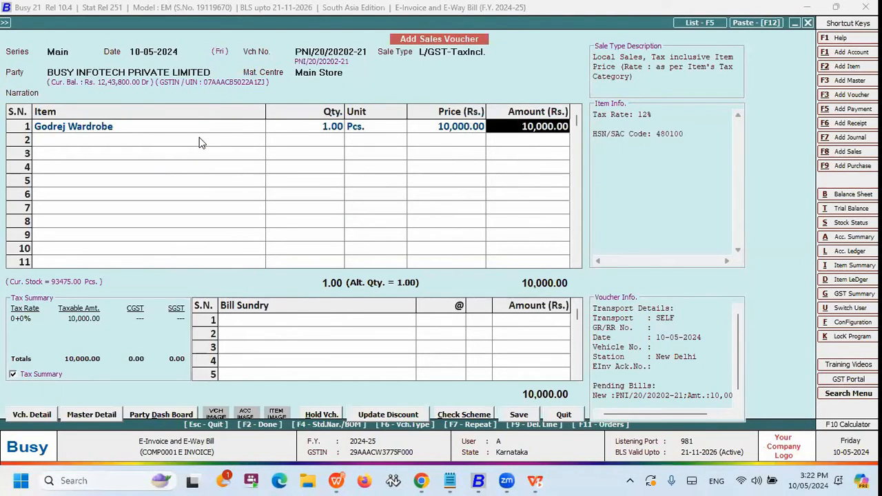
key(Return)
key(Return)
key(Up)
key(Return)
key(Return)
key(Return)
key(Return)
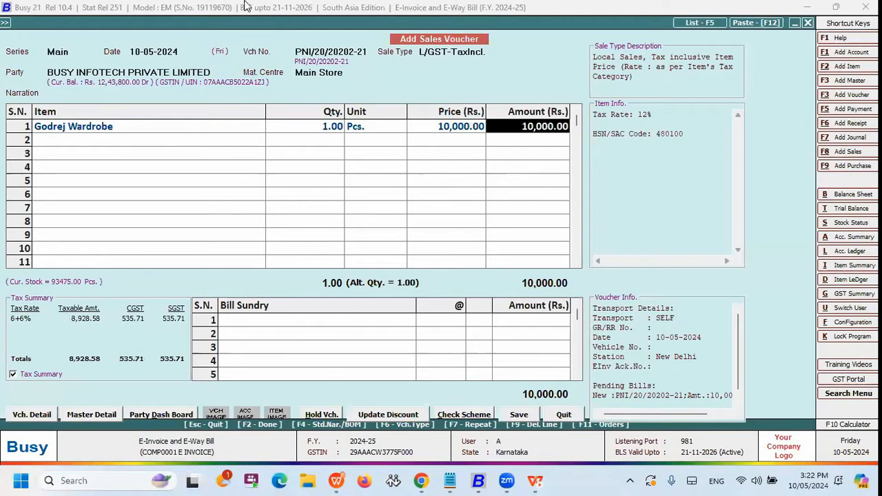
Change the sales voucher's sale type to L/GST-ItemWise and keep the existing party.
click(480, 55)
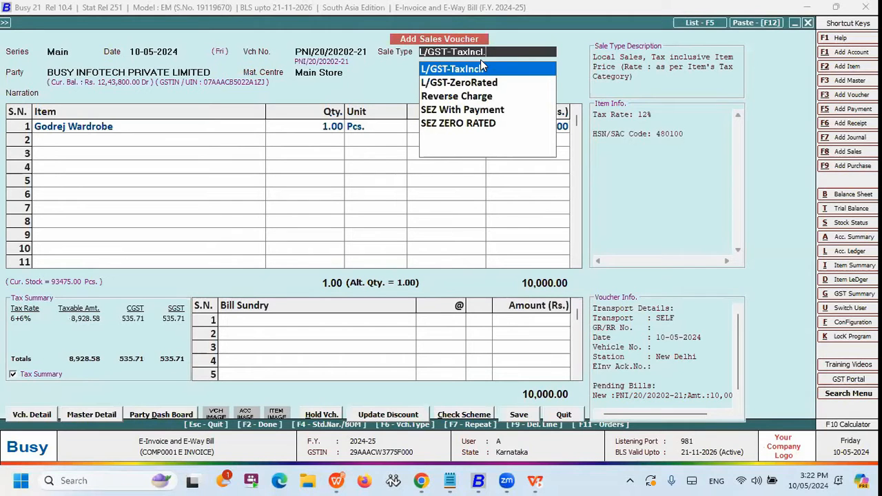
key(Up)
key(Up)
key(Up)
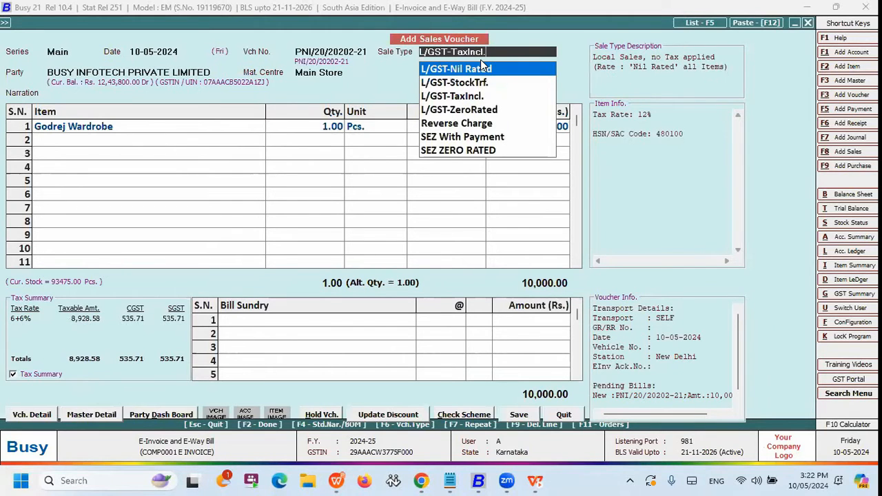
key(Up)
key(Return)
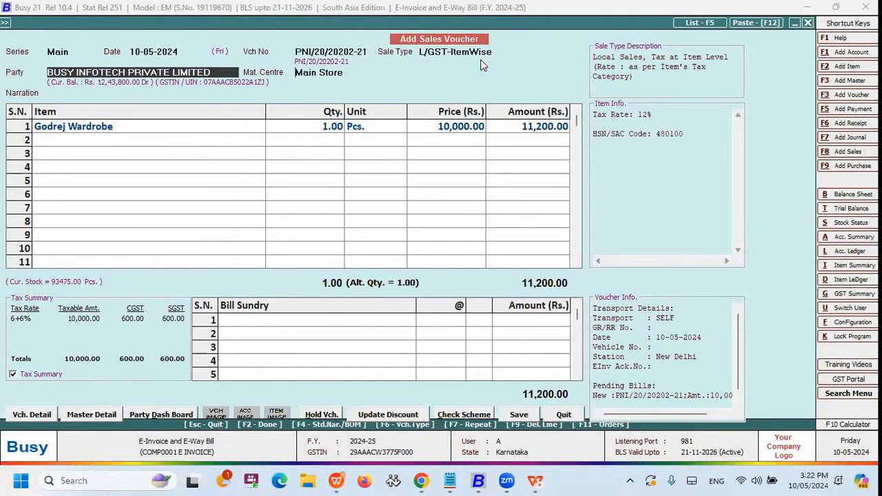
key(Return)
key(F2)
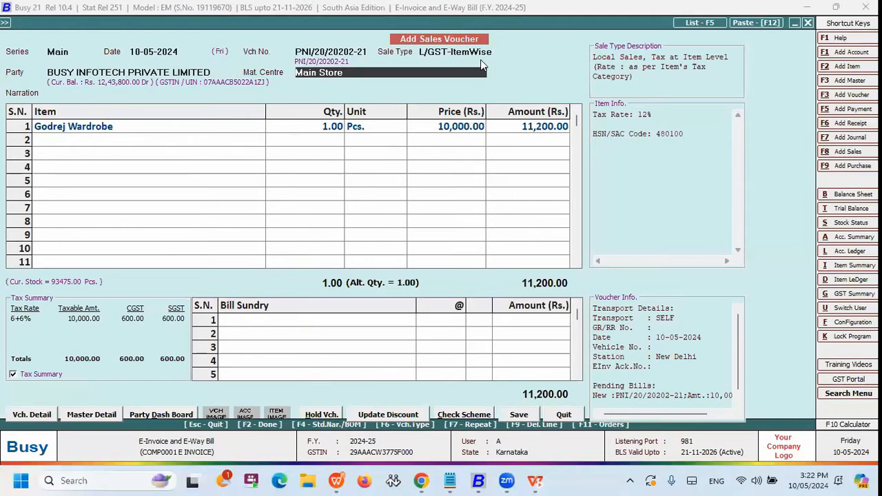
Reconfirm the Godrej Wardrobe row under the item-wise sale type and accept its item-wise CGST and SGST details.
key(Return)
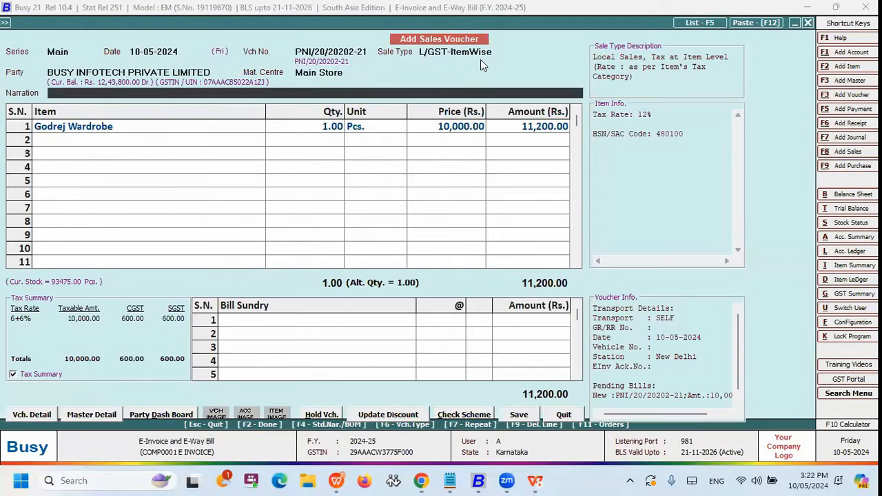
key(Return)
key(Return)
key(Return)
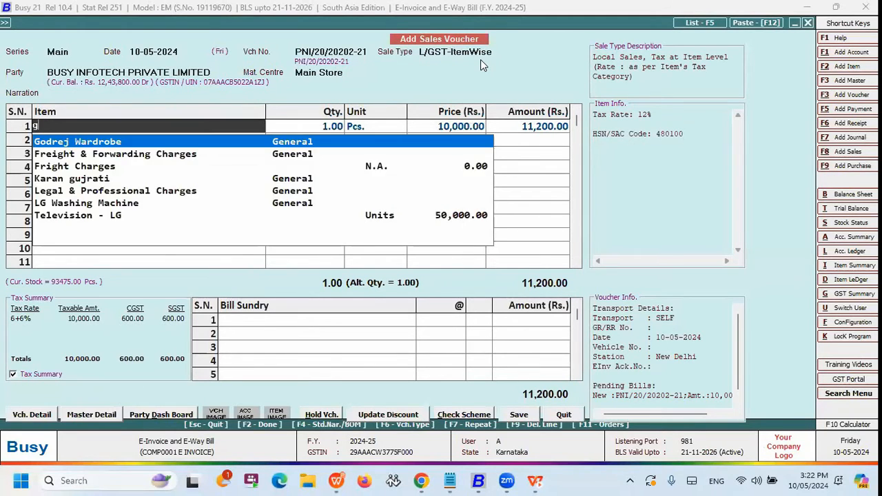
key(Return)
key(Return)
key(Return)
key(Return)
key(Return)
key(Return)
key(Return)
key(Return)
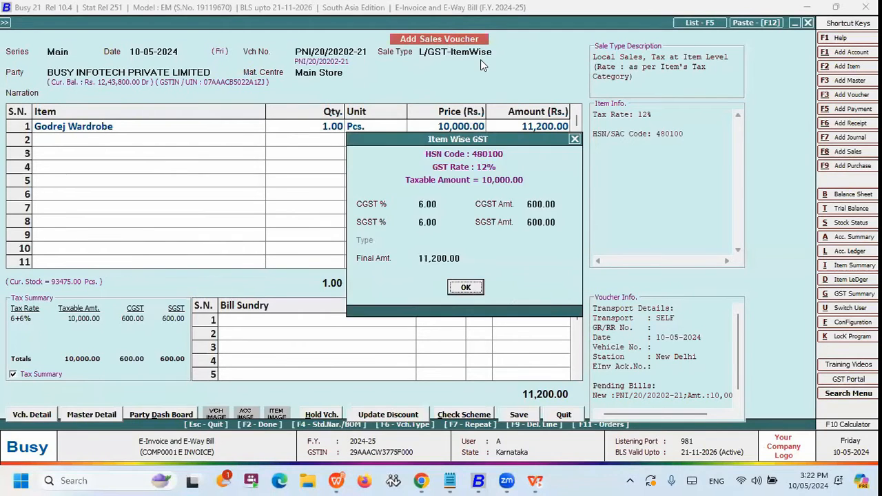
key(Up)
key(Return)
key(Return)
key(Return)
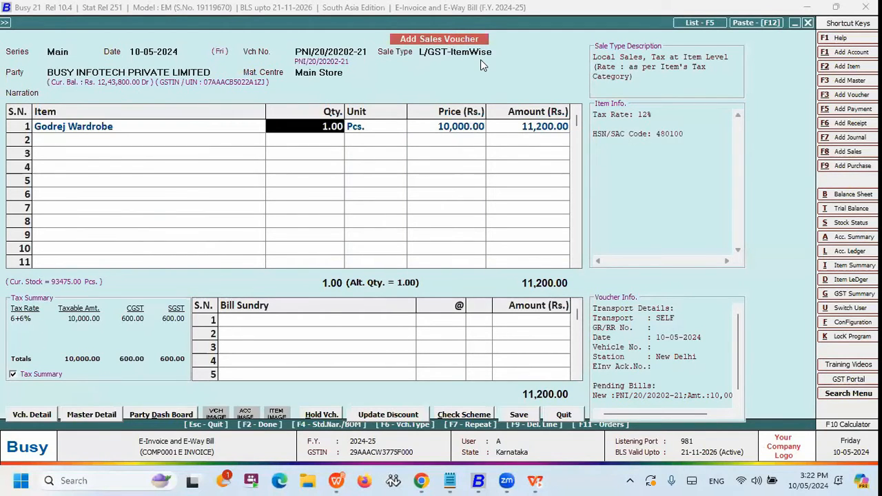
key(Return)
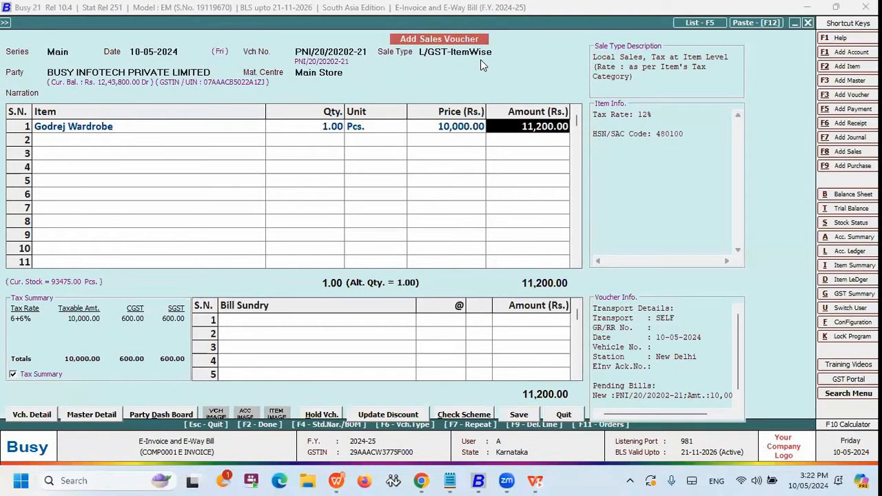
Change the sales voucher's sale type to L/GST-MultiRate and apply the item's GST as CGST and SGST bill sundries.
key(shift+Tab)
key(shift+Tab)
key(shift+Tab)
key(shift+Tab)
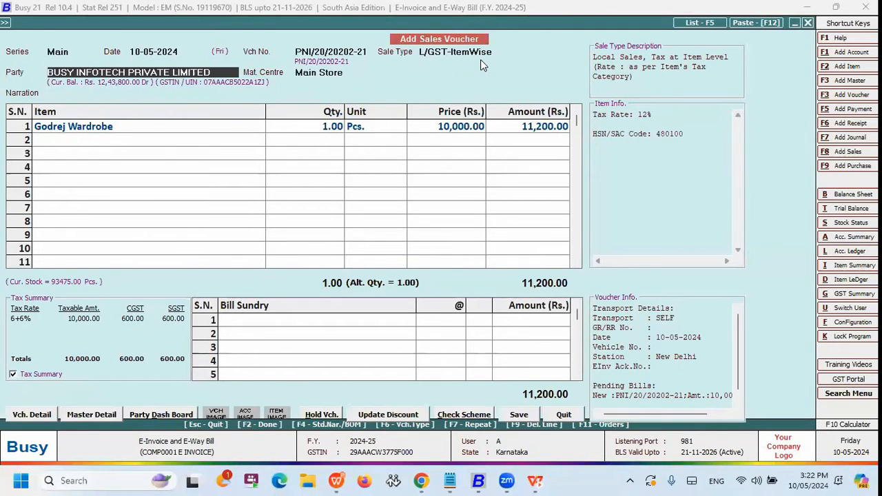
text(mul)
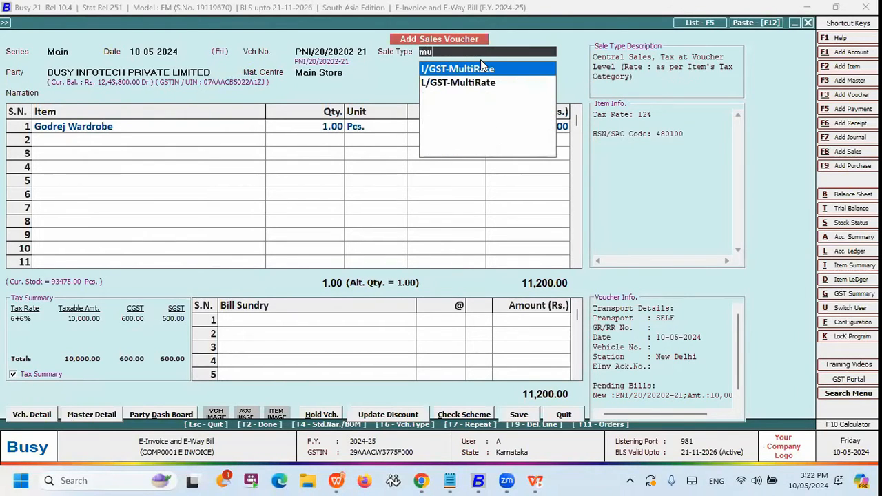
key(Down)
key(Return)
key(Return)
key(F2)
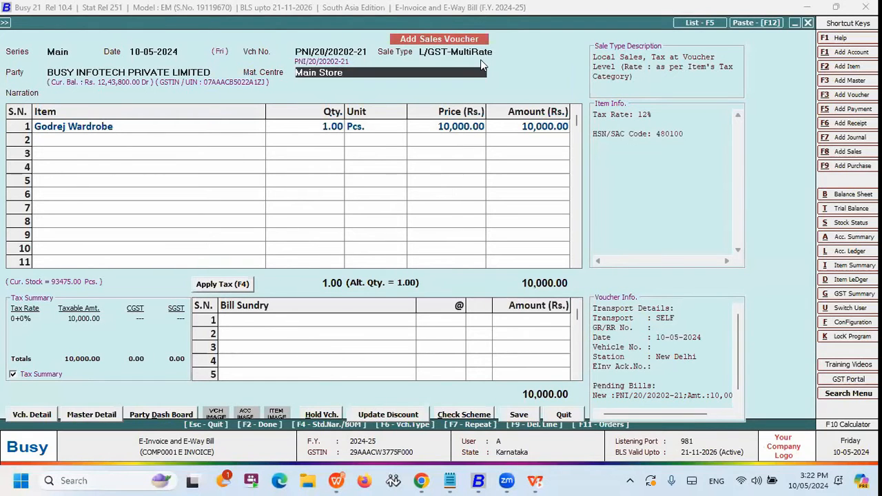
key(F4)
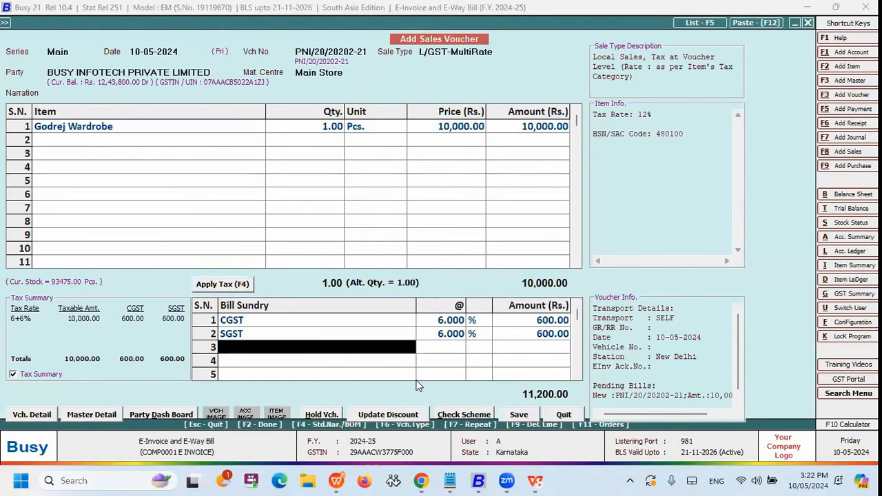
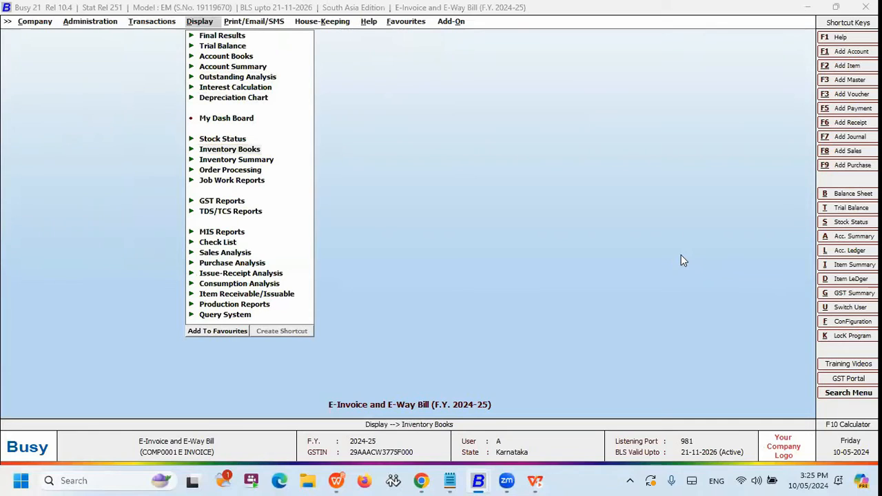
Open the IFF (Invoice Furnishing Facility) report options among the GST returns, look at them and close them.
click(233, 202)
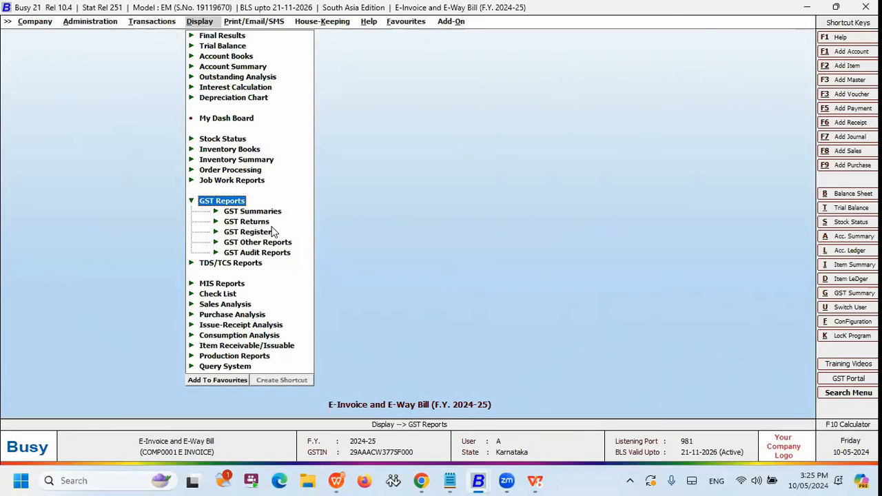
key(Down)
key(Down)
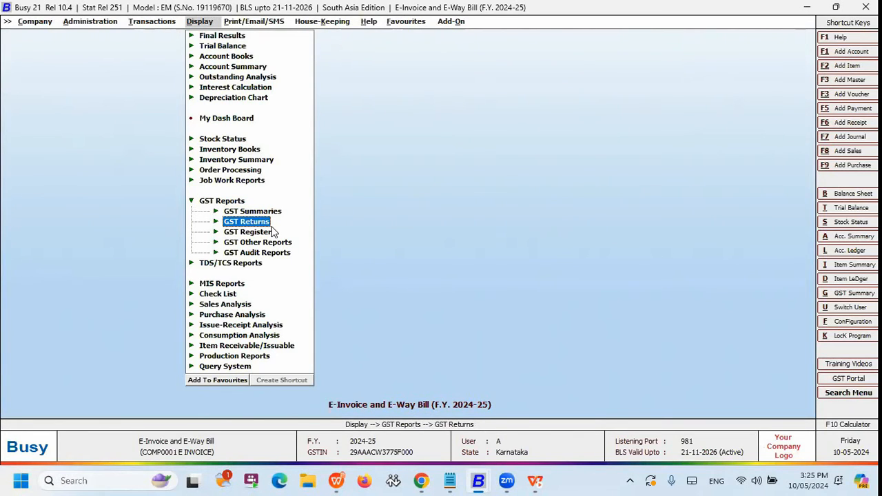
key(Return)
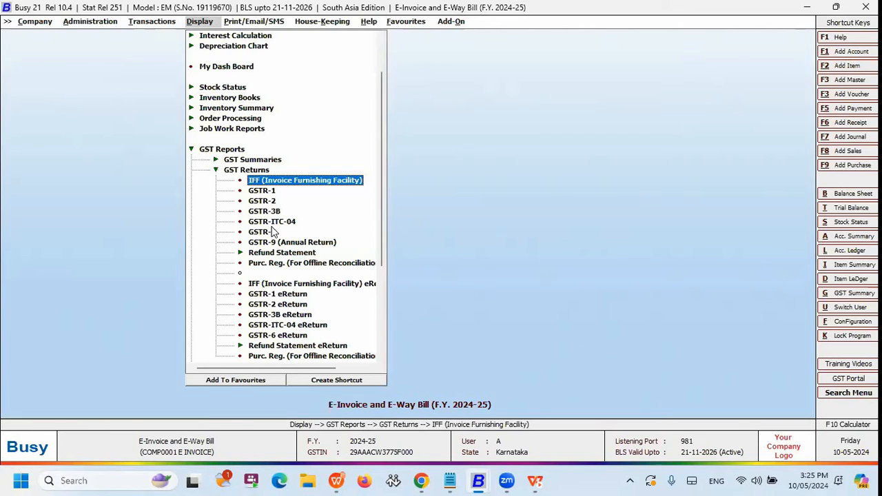
key(Up)
key(Down)
click(272, 226)
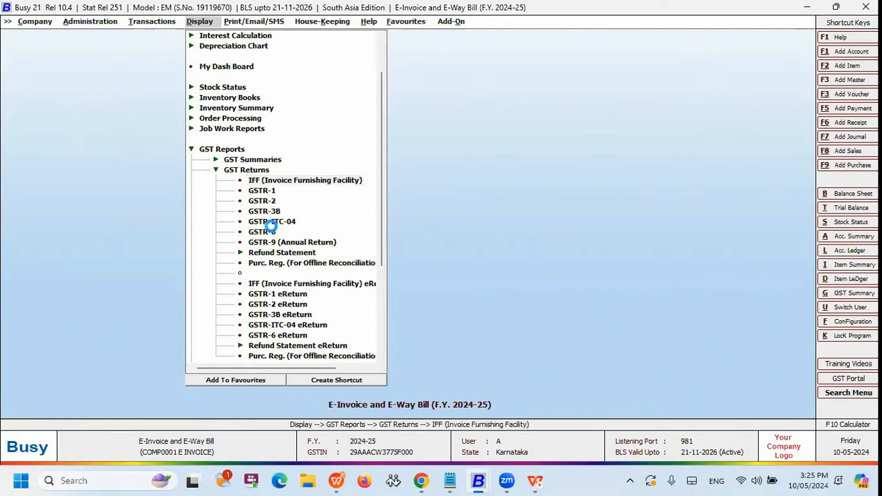
key(Return)
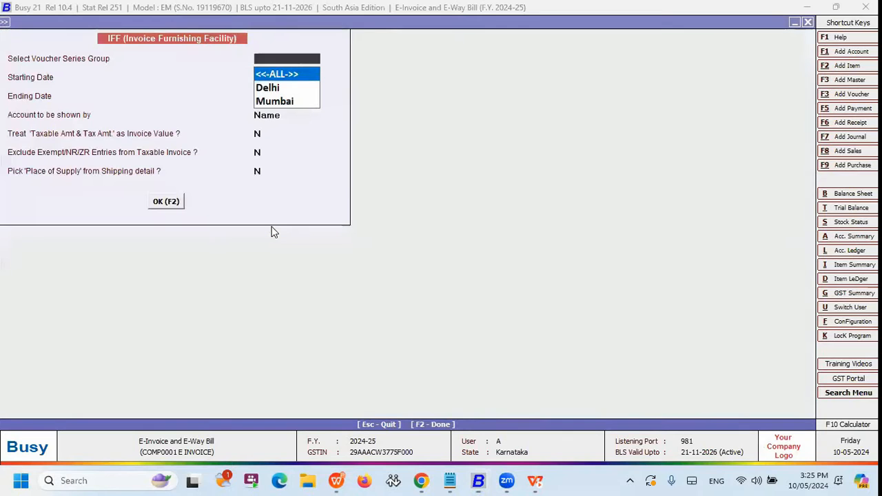
key(Escape)
key(Escape)
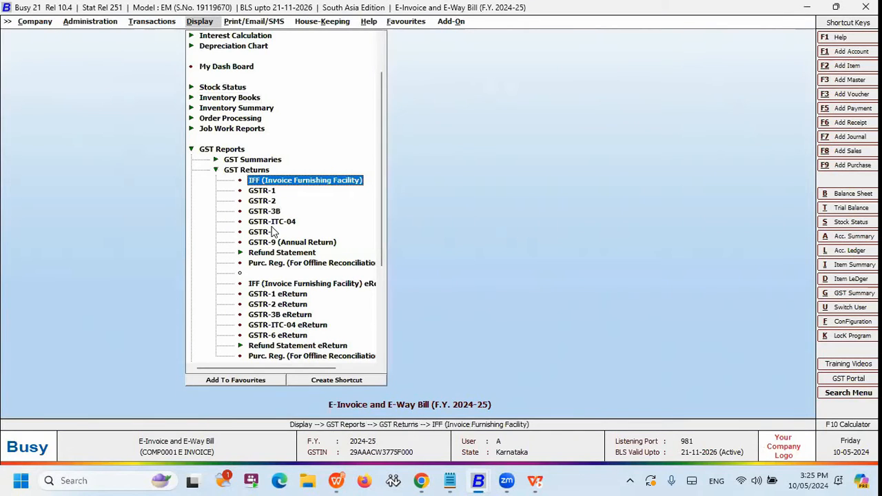
Look at the GSTR-1 eReturn's report generation choices and dismiss them.
click(272, 228)
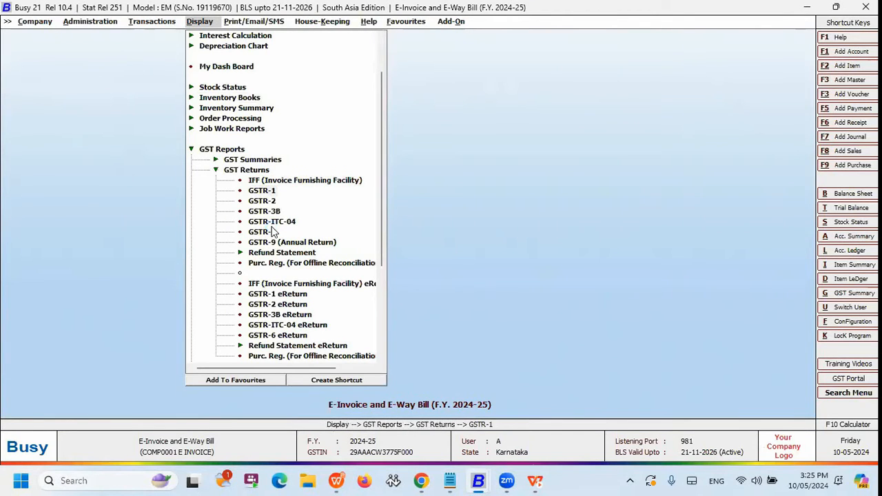
key(Return)
key(Escape)
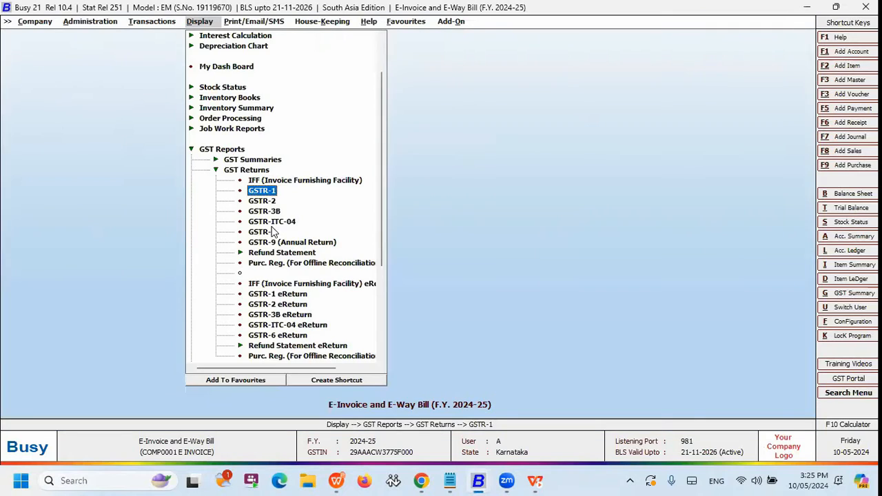
key(Down)
key(Down)
key(Down)
key(Down)
key(Down)
key(Down)
key(Down)
key(Down)
key(Down)
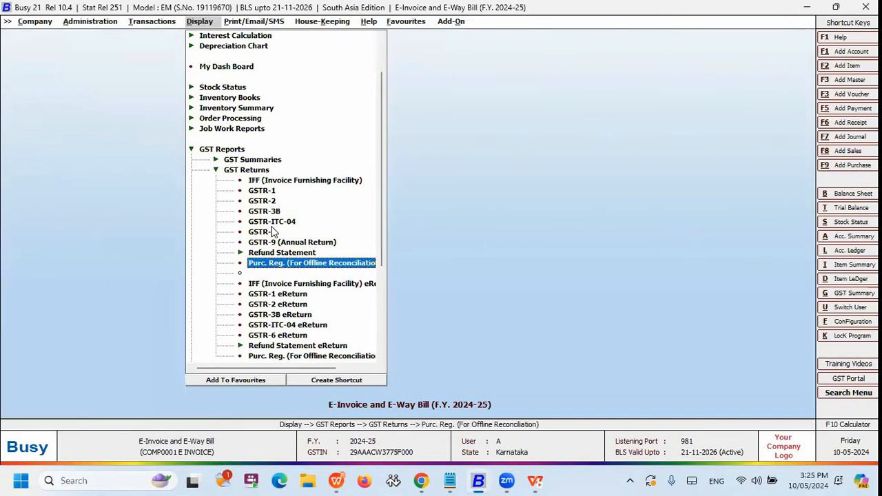
key(Return)
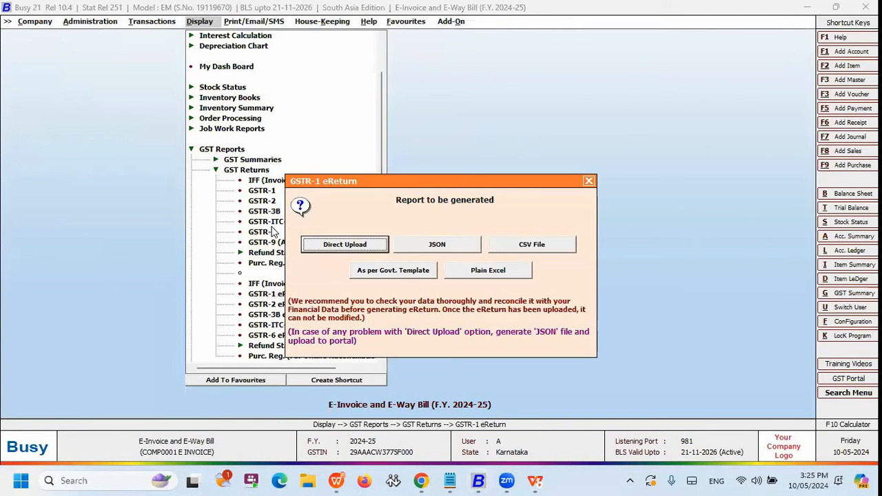
key(Escape)
key(Up)
key(Up)
key(Up)
key(Up)
key(Up)
key(Up)
key(Up)
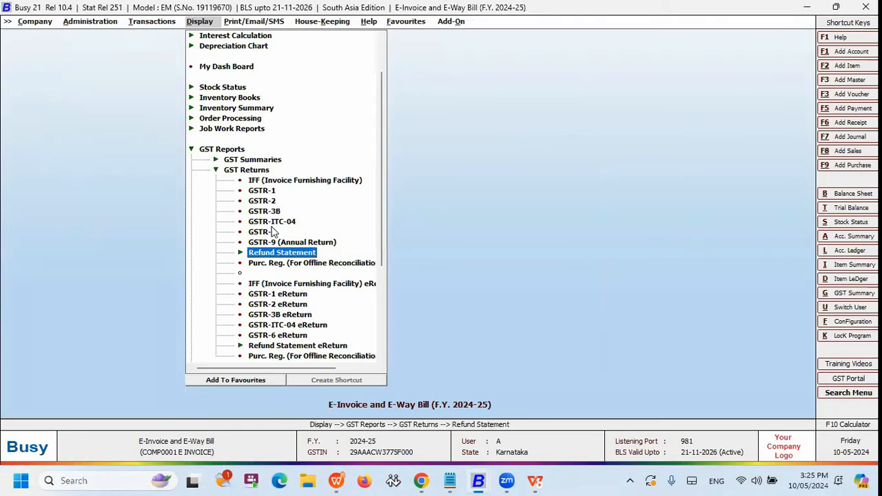
key(Up)
key(Up)
key(Up)
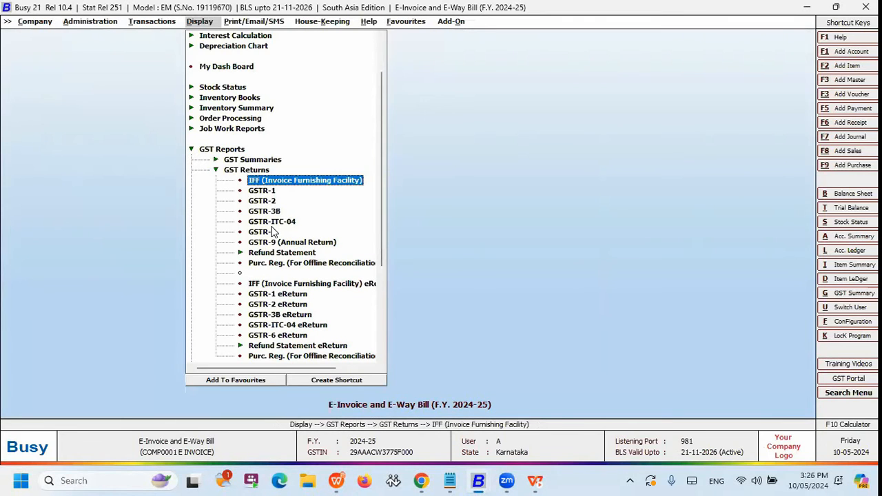
key(Down)
key(Down)
key(Down)
key(Down)
key(Down)
key(Down)
key(Down)
key(Down)
key(Down)
key(Down)
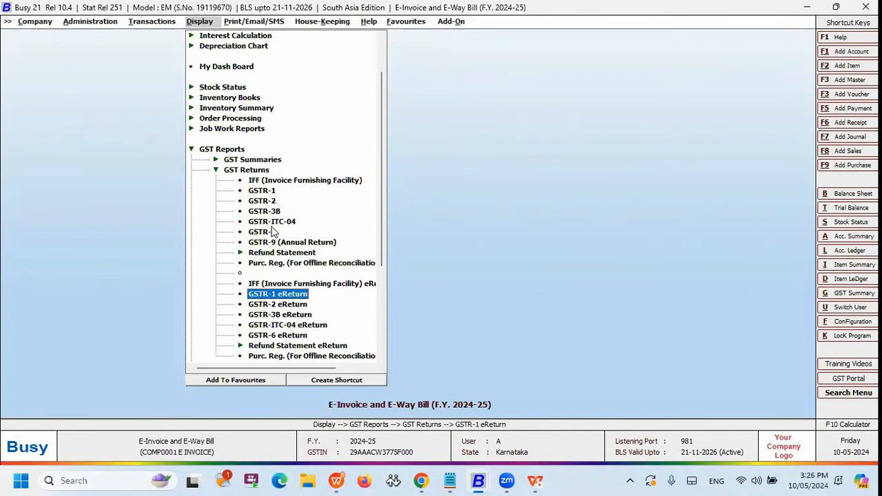
Display the GSTR-1 report for all voucher series groups from 01-04-2024 to 10-05-2024.
key(Up)
key(Up)
key(Up)
key(Up)
key(Up)
key(Up)
key(Up)
key(Up)
key(Up)
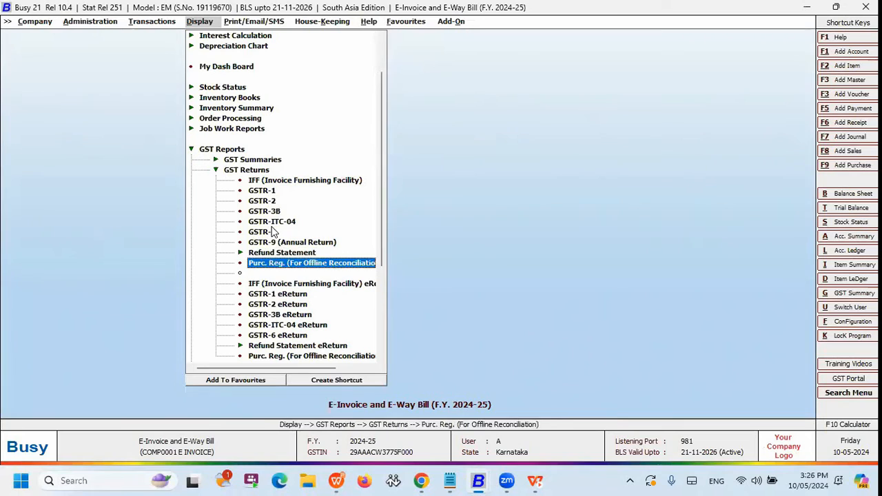
key(Return)
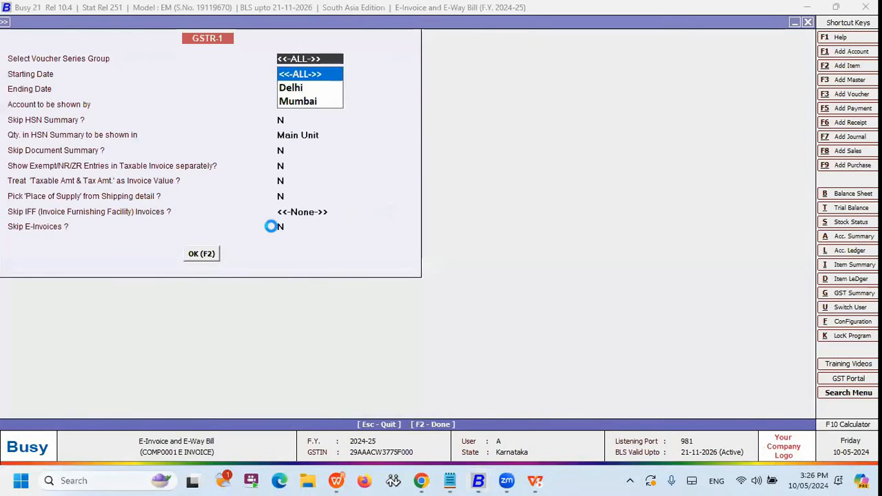
key(F2)
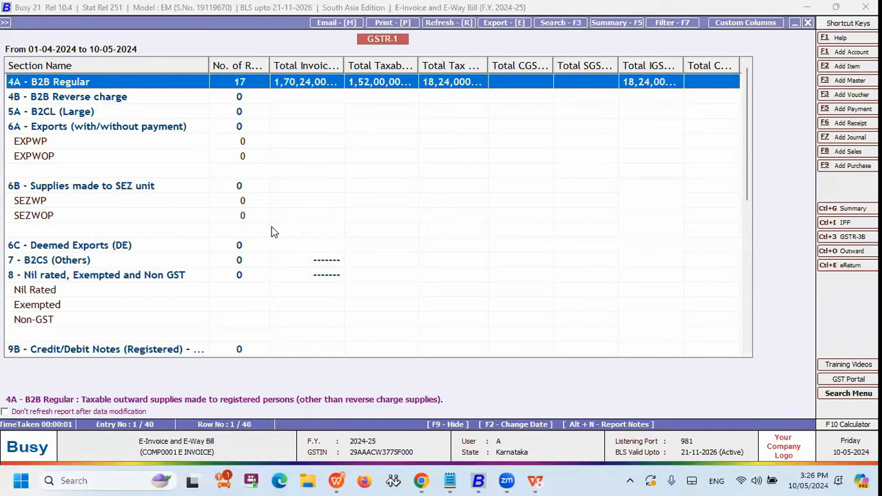
Close the GSTR-1 report and start the GSTR-1 eReturn with the Direct Upload option.
key(Escape)
key(Escape)
key(Escape)
key(Return)
key(Down)
key(Down)
key(Down)
key(Down)
key(Down)
key(Down)
key(Down)
key(Down)
key(Down)
key(Down)
key(Down)
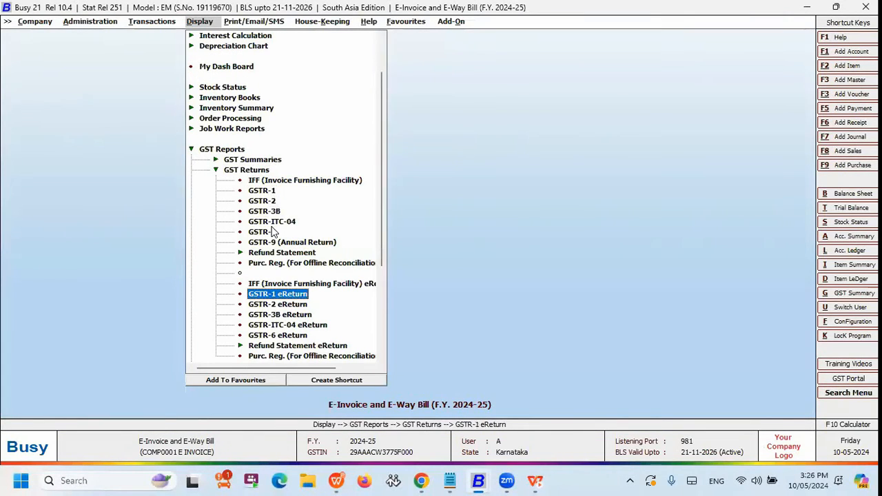
key(Return)
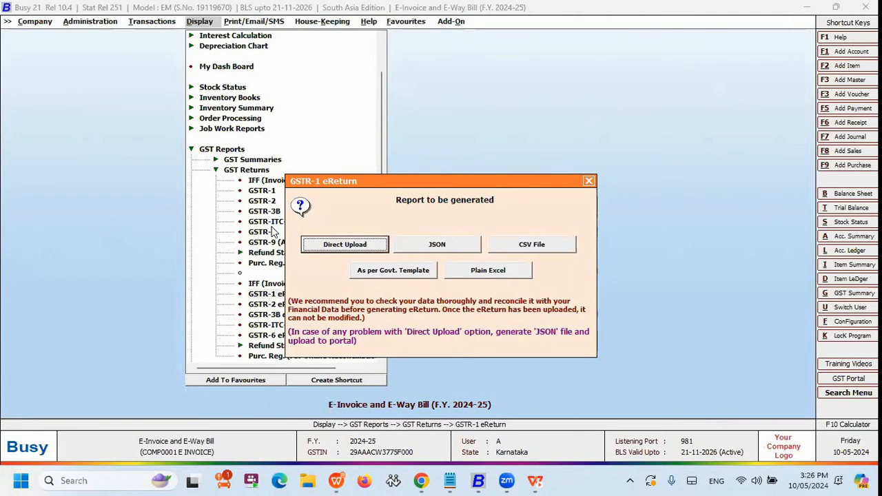
key(Escape)
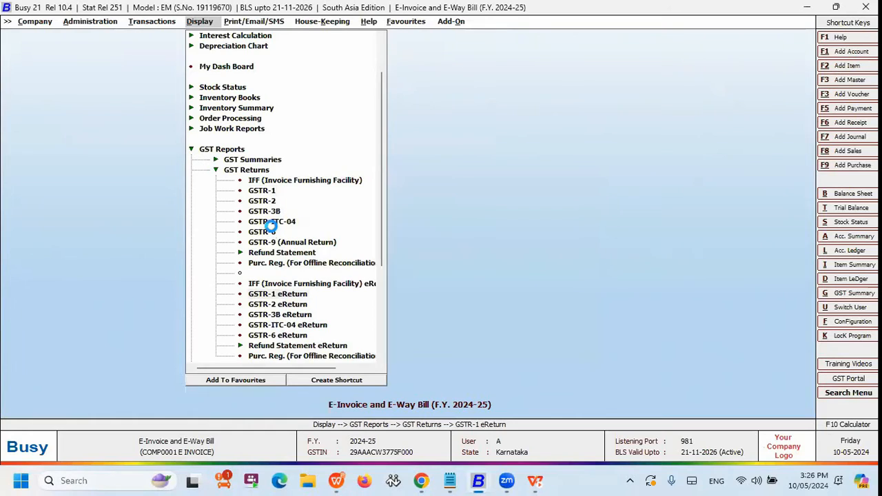
key(Return)
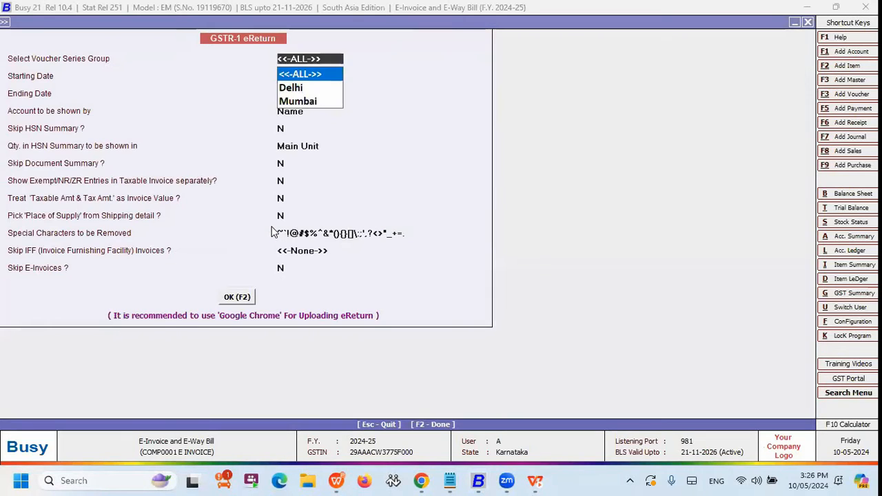
Accept the GSTR-1 eReturn options for all voucher series groups from 01-04-2024 to 10-05-2024.
key(Return)
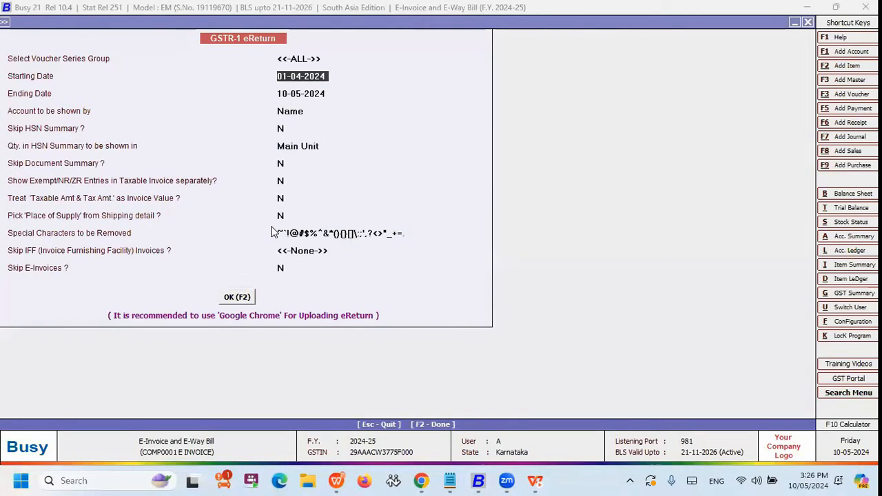
key(Return)
key(Return)
key(Return)
key(Return)
key(Return)
key(Return)
key(Return)
key(Return)
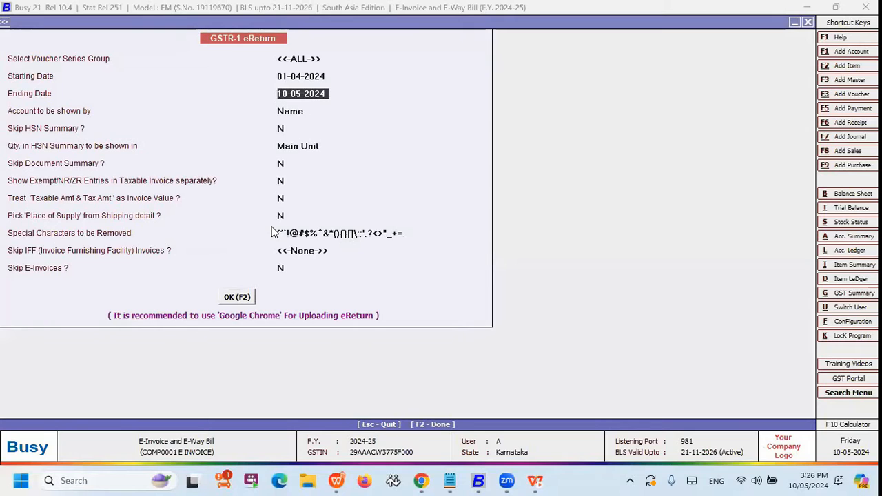
key(Return)
key(Return)
key(Return)
key(Return)
key(Return)
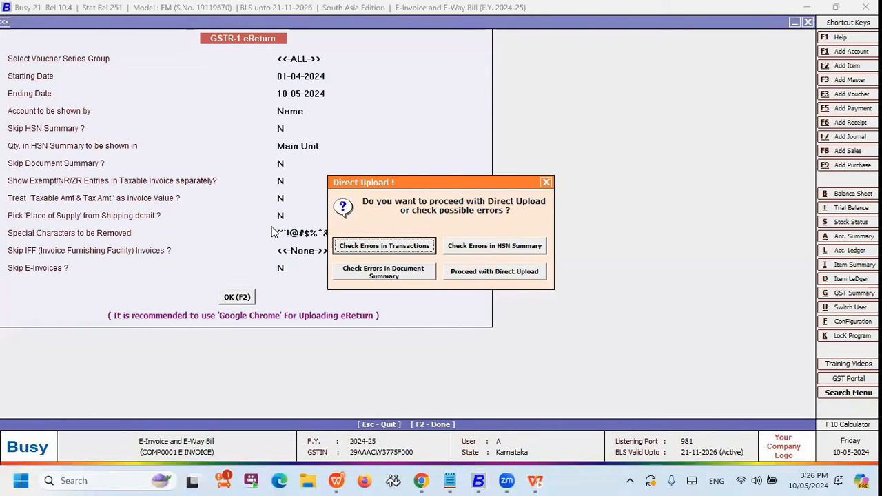
Check the eReturn for errors in transactions, widening the Error Description column to read it and narrowing it again.
key(Return)
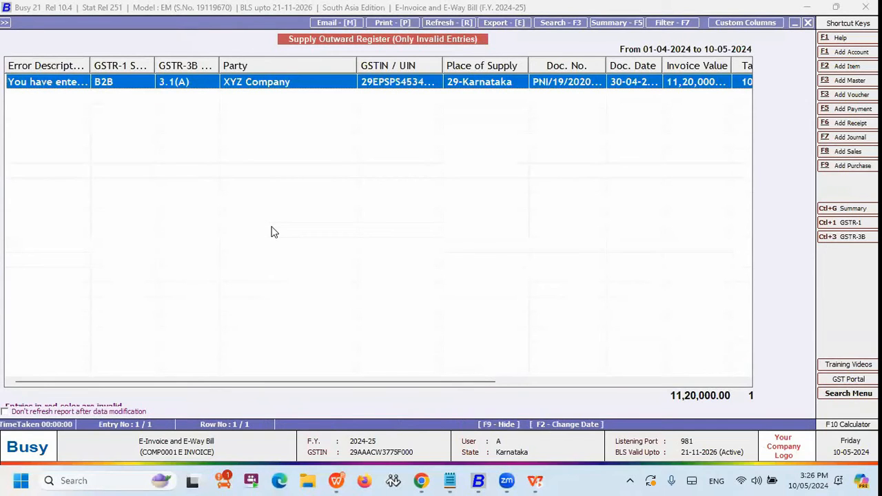
drag(91, 65, 299, 100)
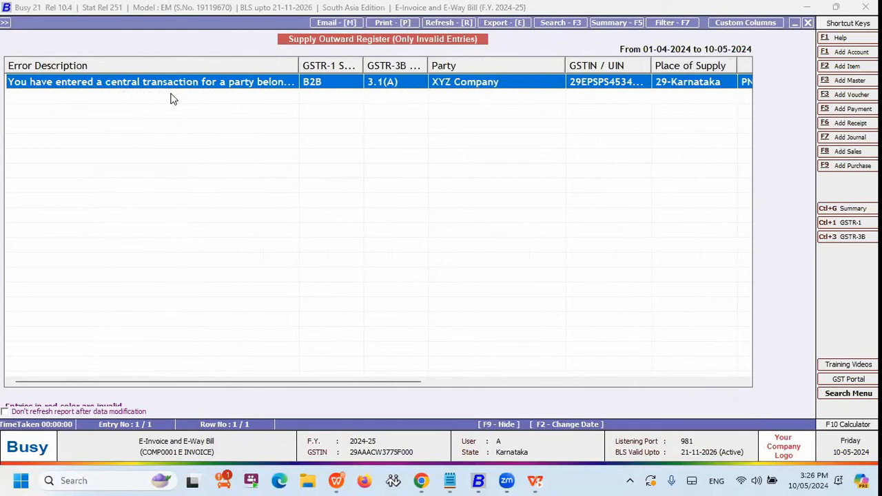
drag(301, 81, 57, 82)
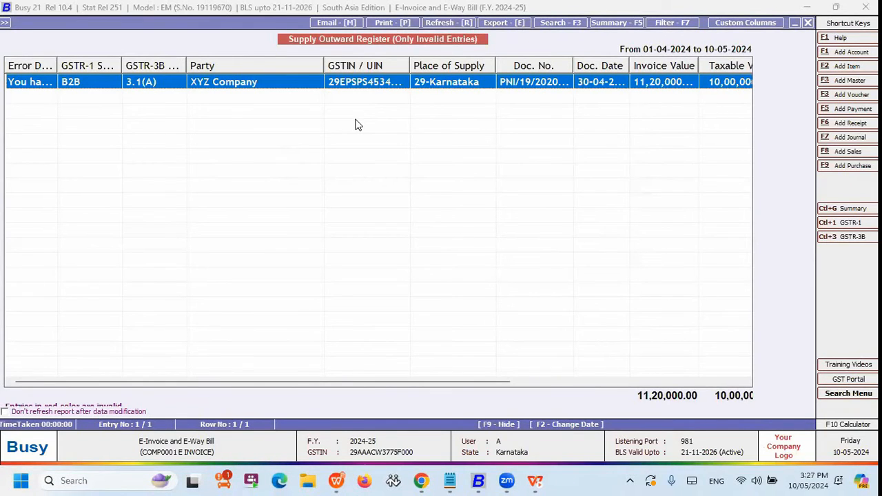
Return from the invalid entries register to the direct upload choices and review the transaction, HSN summary and document summary checks.
key(ctrl+1)
key(F2)
key(Tab)
key(Tab)
key(Tab)
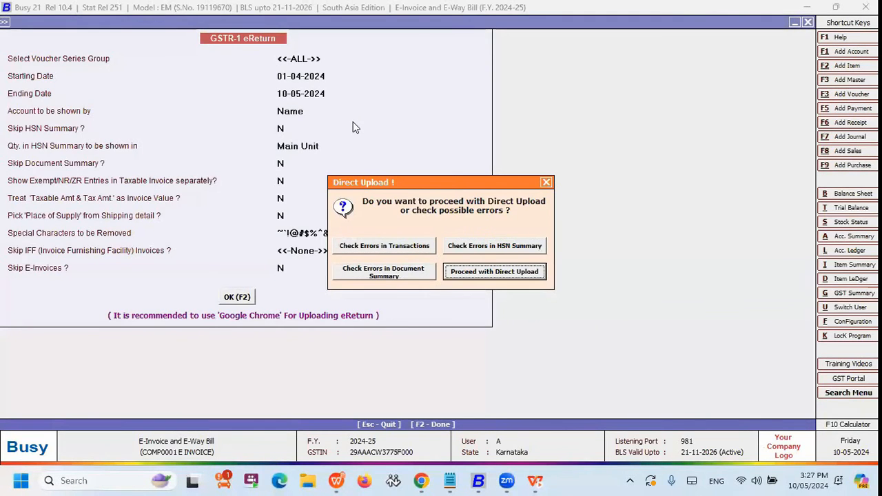
key(shift+Tab)
key(shift+Tab)
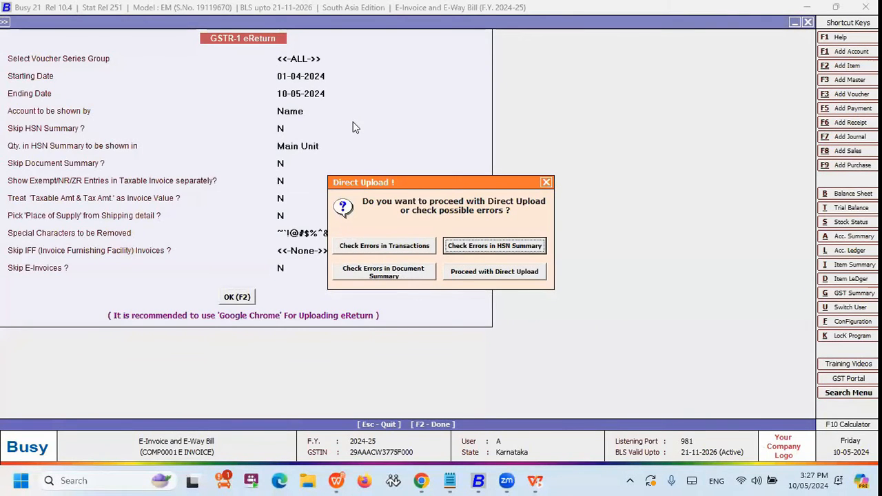
key(shift+Tab)
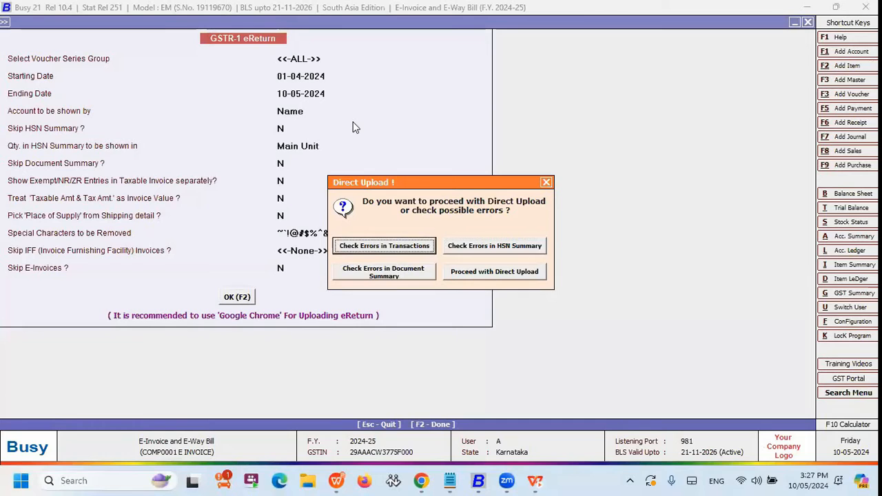
key(Tab)
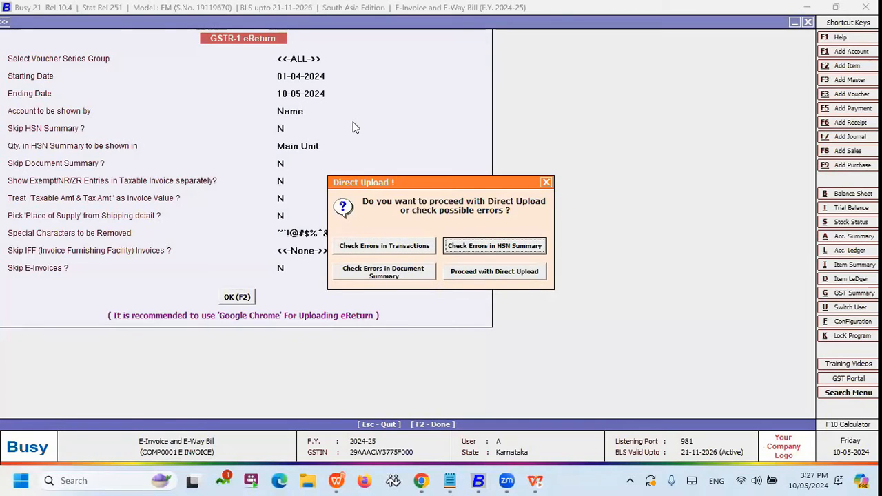
key(Tab)
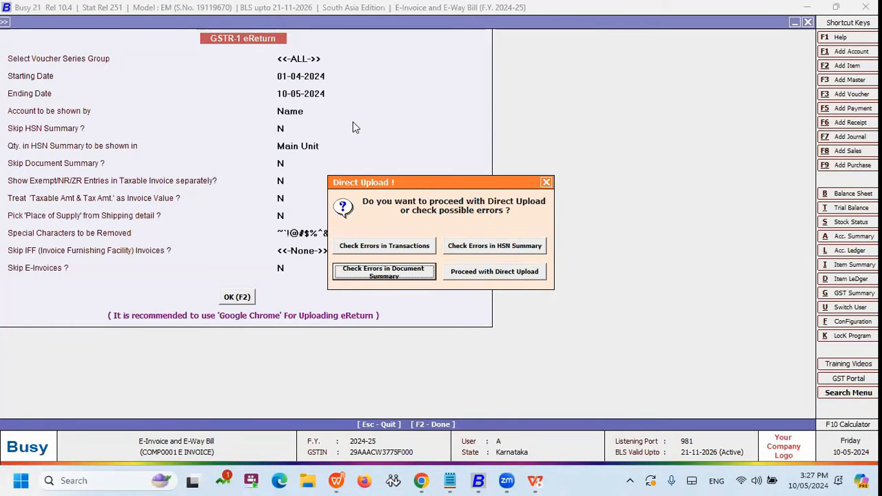
key(shift+Tab)
key(shift+Tab)
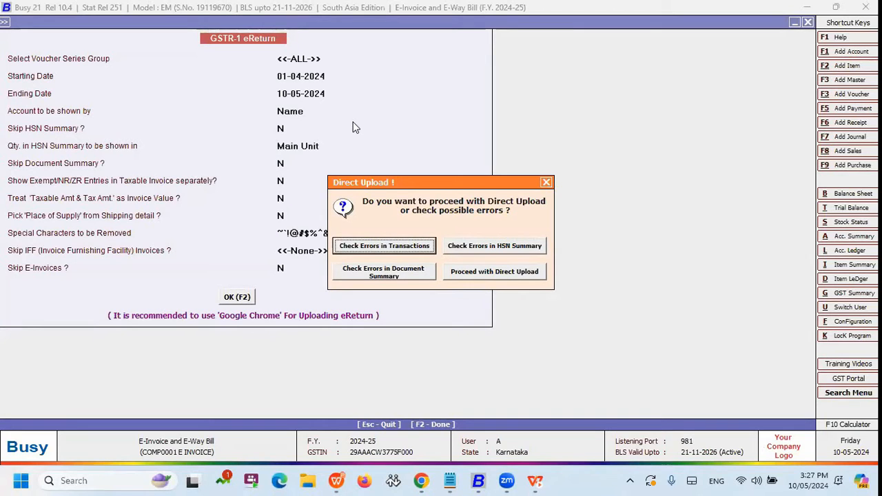
Try to proceed with the direct upload of GSTR-1, declining to generate an OTP for the expired session.
key(Tab)
key(Tab)
key(Tab)
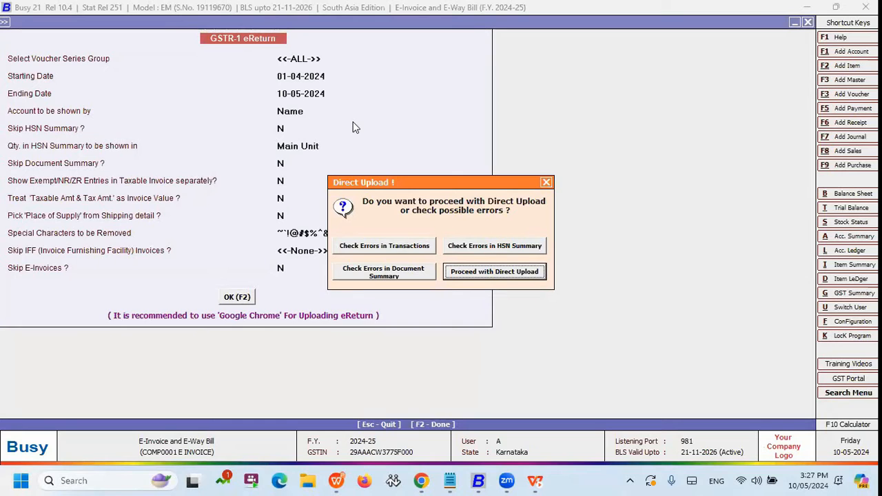
key(Return)
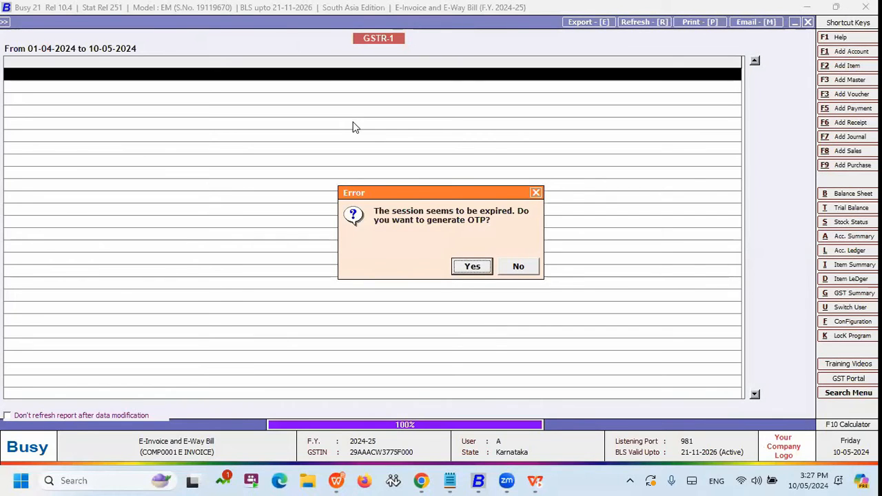
key(Right)
key(Return)
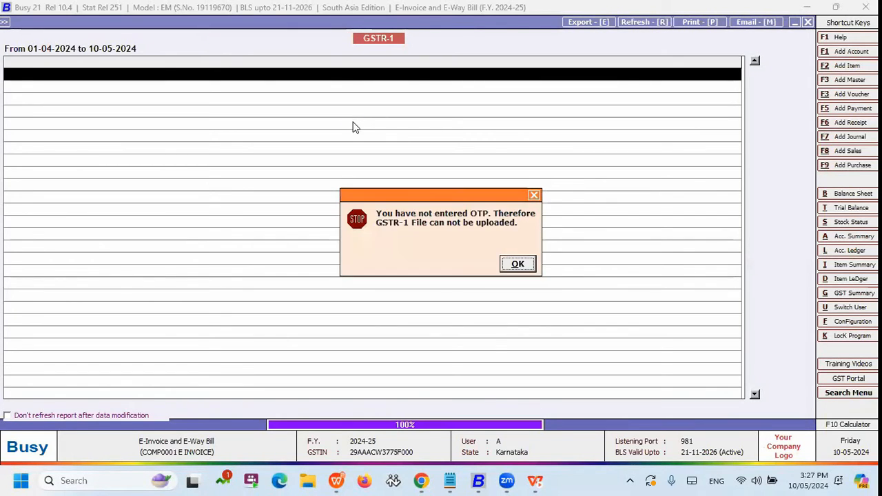
Dismiss the upload notice and leave the GSTR-1 eReturn options without generating the return again.
key(Return)
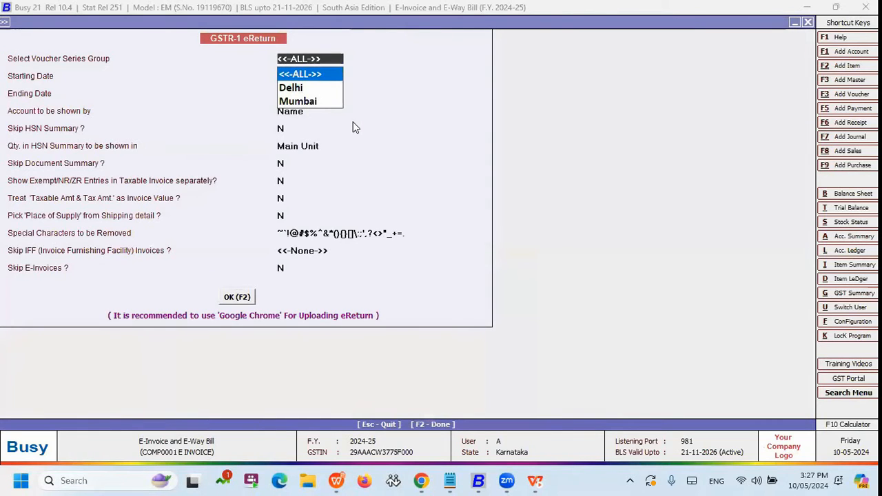
key(Return)
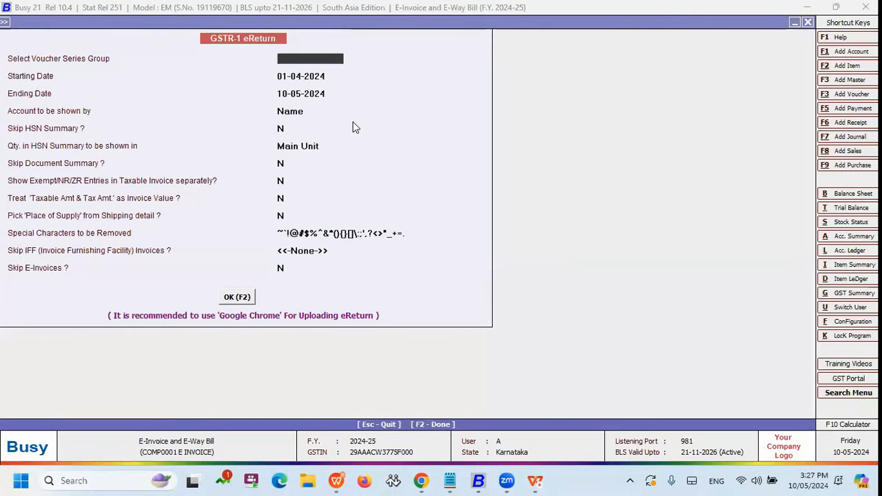
key(Escape)
key(Escape)
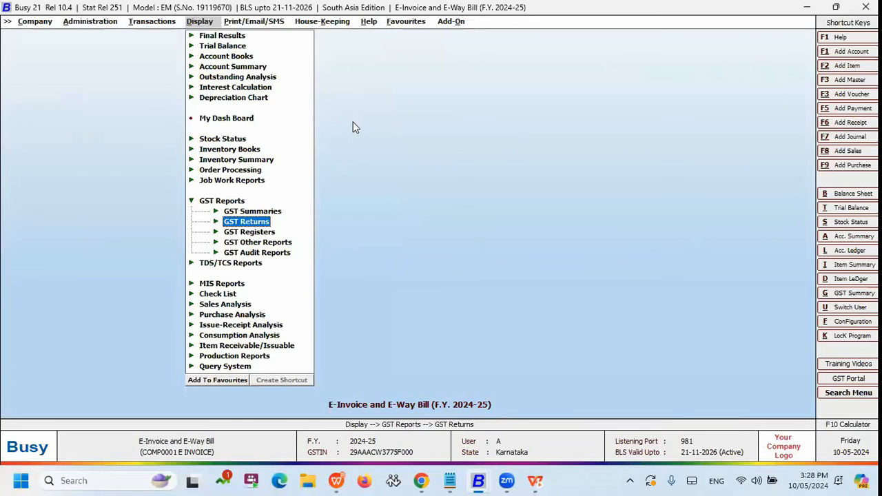
Show the presentation slide on party return filing status, and switch to the window of the company BUSY (F.Y. 2021-22).
key(alt+Tab)
key(alt+Tab)
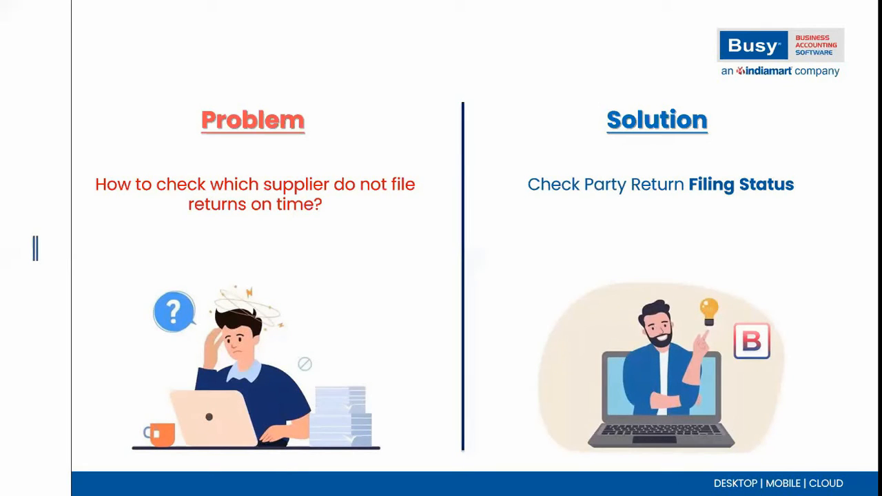
key(alt+Tab)
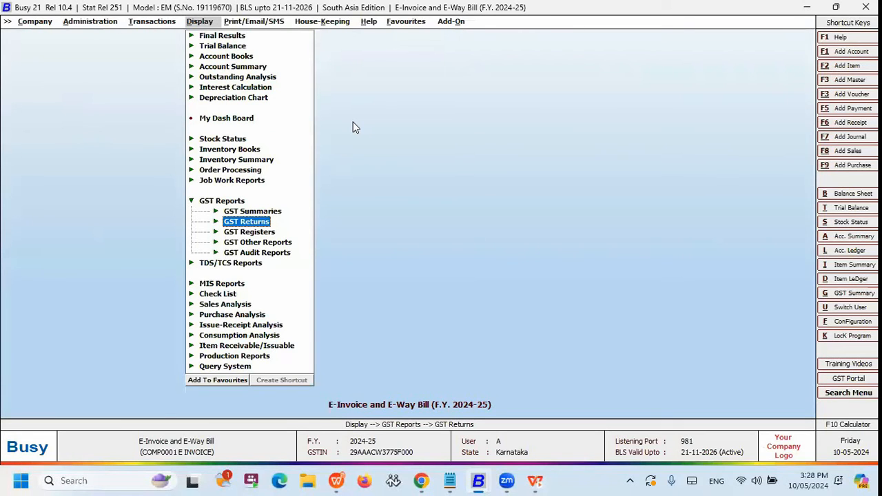
click(478, 481)
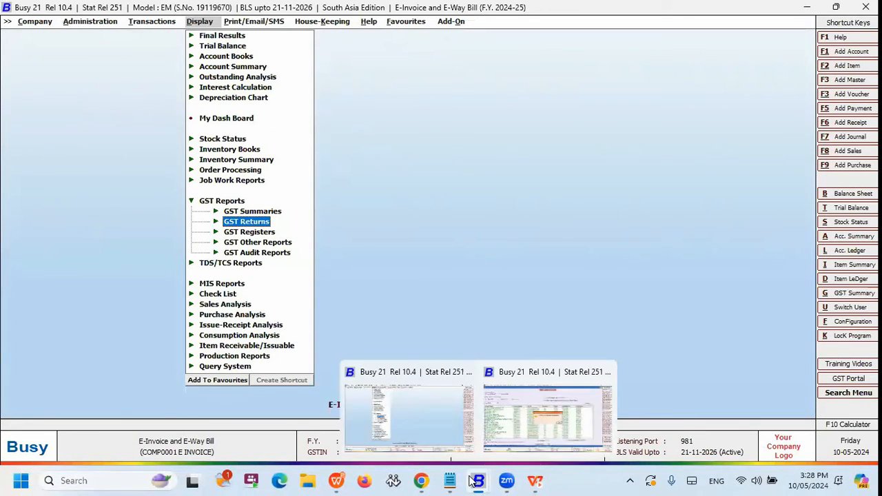
click(410, 416)
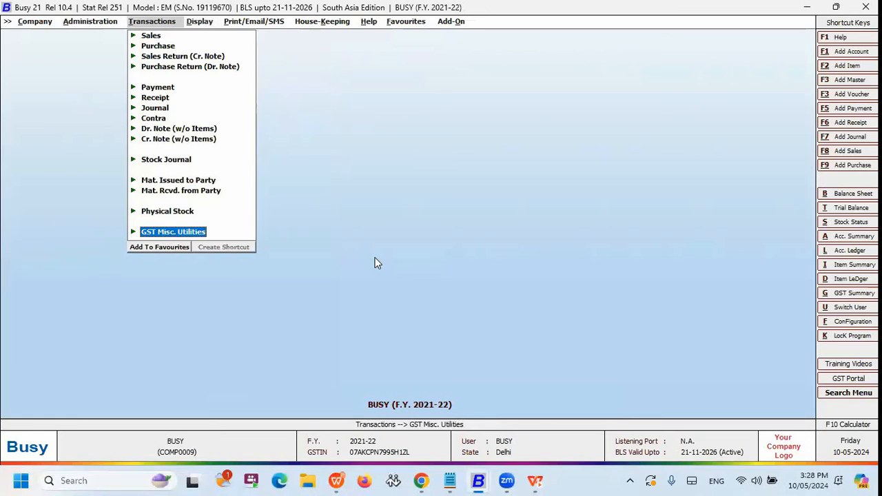
Start the Check Party Return Filing Status utility and choose to show the status of all transacted parties.
key(Return)
key(Down)
key(Down)
key(Down)
key(Down)
key(Down)
key(Down)
key(Down)
key(Down)
key(Down)
key(Down)
key(Down)
key(Down)
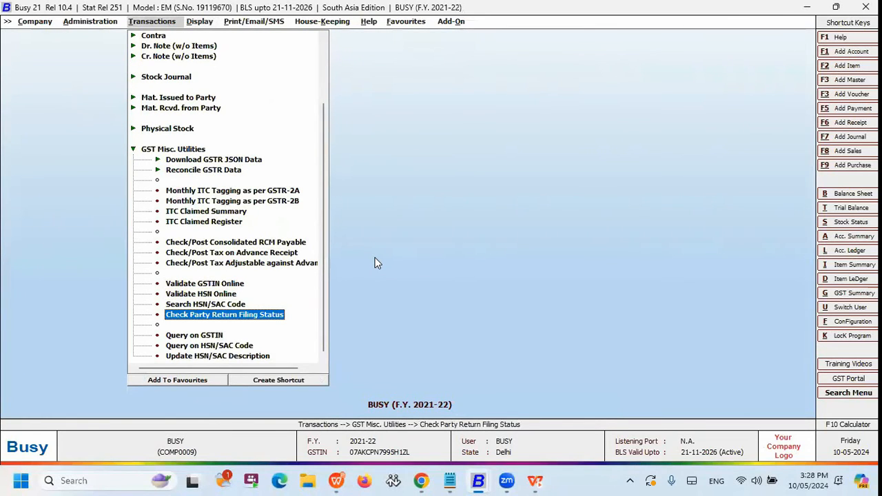
key(Return)
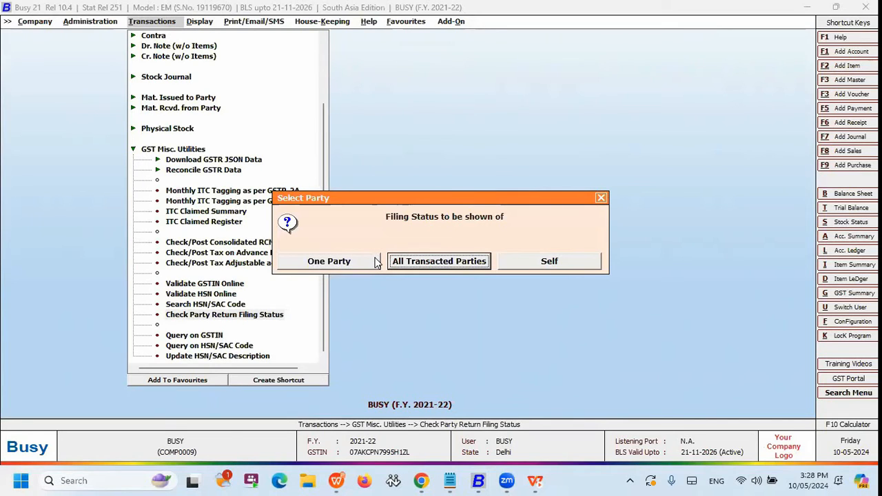
key(Right)
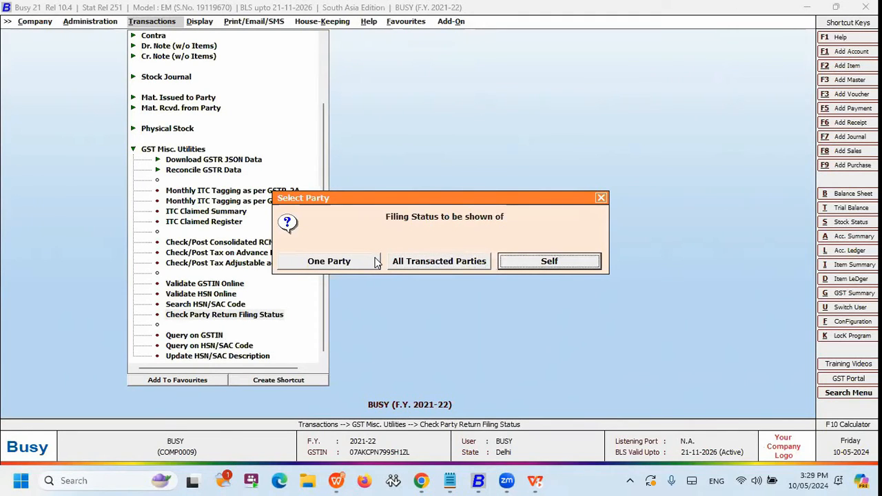
key(Left)
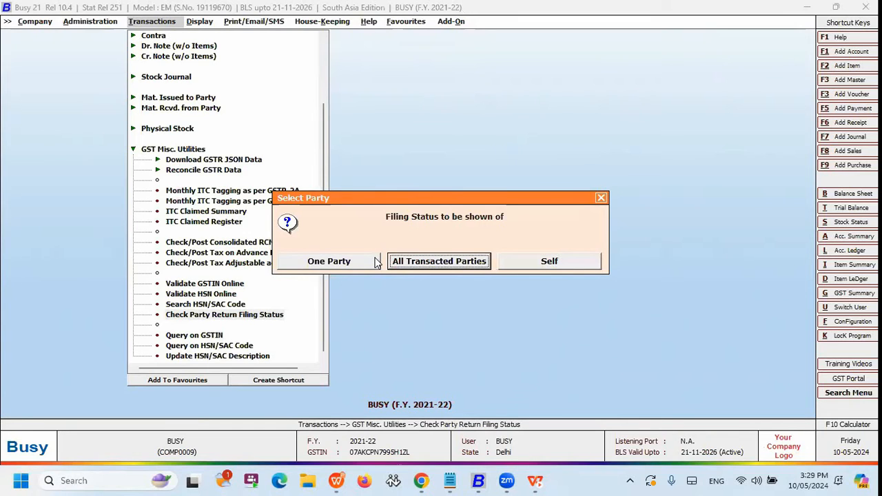
key(Return)
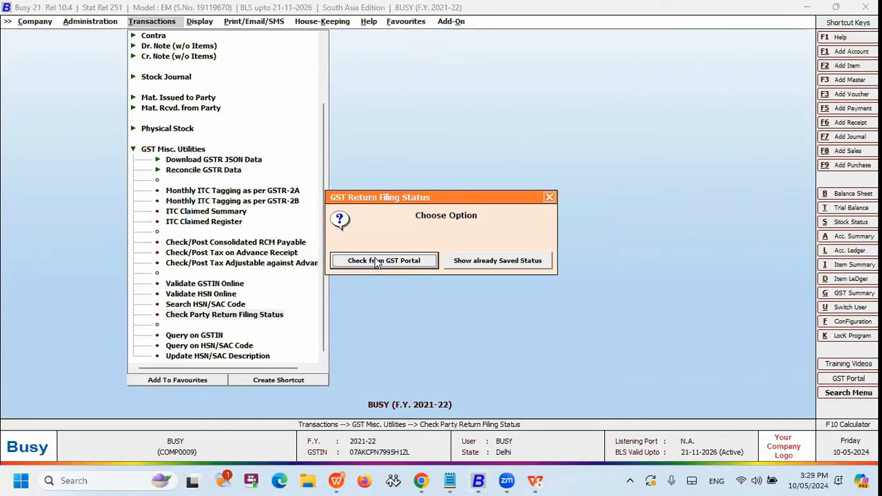
Review the choice between checking from the GST portal and showing the already saved status, and proceed to the report settings.
key(Right)
key(Left)
key(Right)
key(Left)
key(Escape)
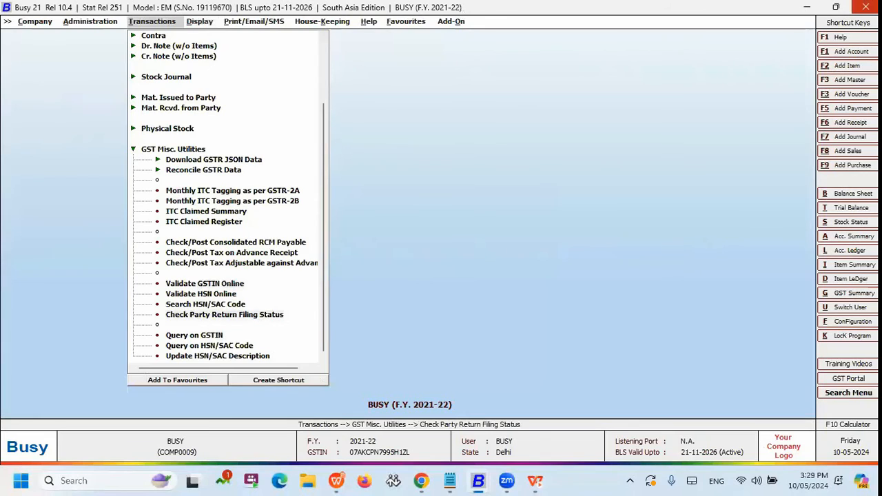
key(Return)
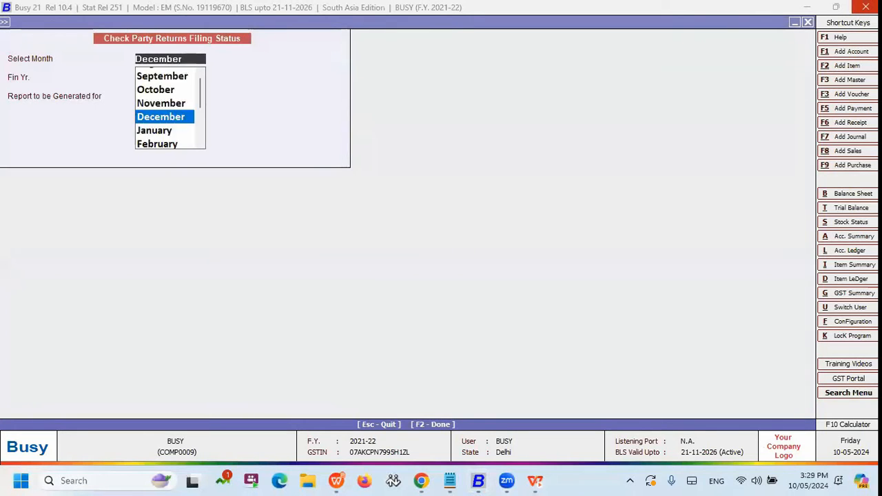
Set the filing status report's month to April and its financial year to 2020-2021.
text(ap)
key(Return)
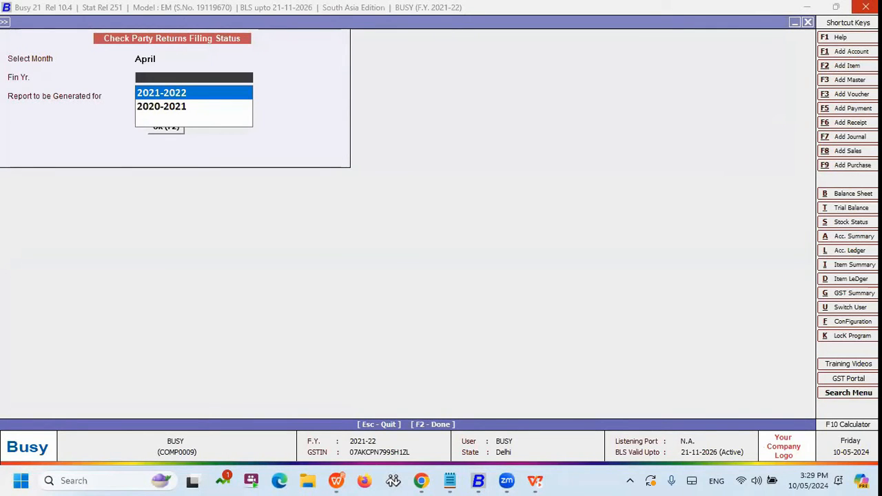
key(Down)
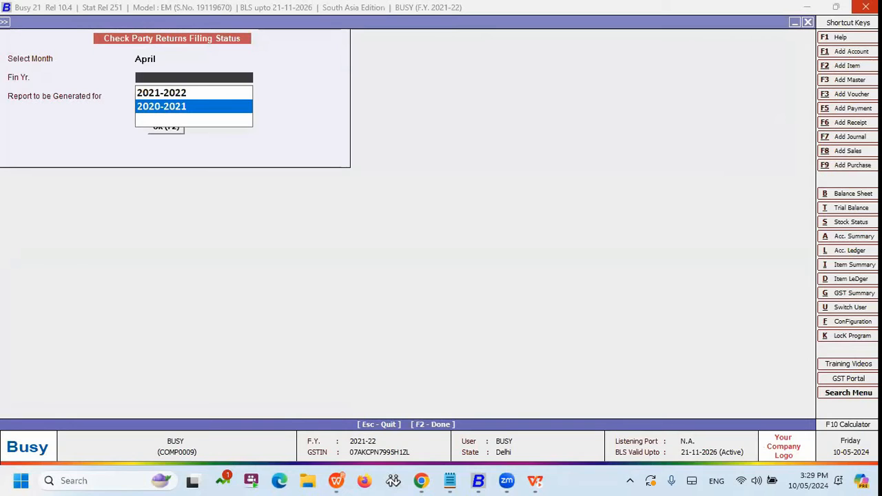
key(Return)
Review the GSTR1, GSTR3B and Both options, and generate the party return filing status report for both returns.
key(Down)
key(Down)
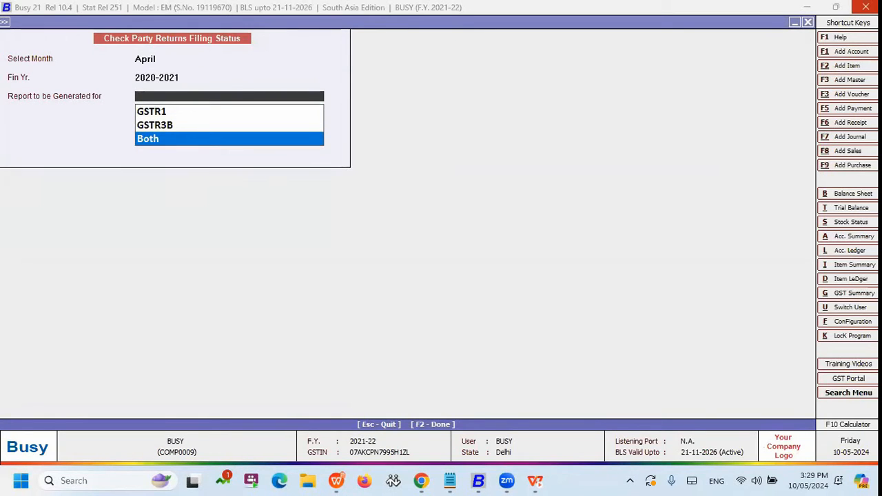
key(Up)
key(Up)
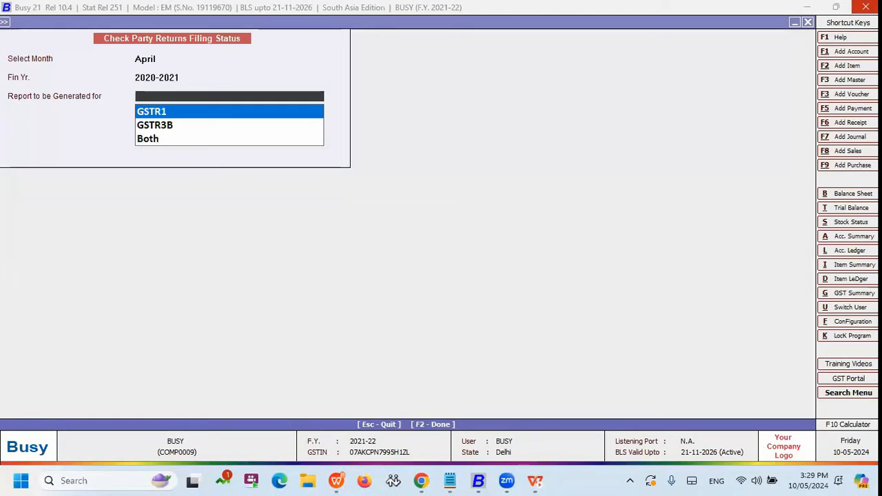
key(Down)
key(Down)
key(Return)
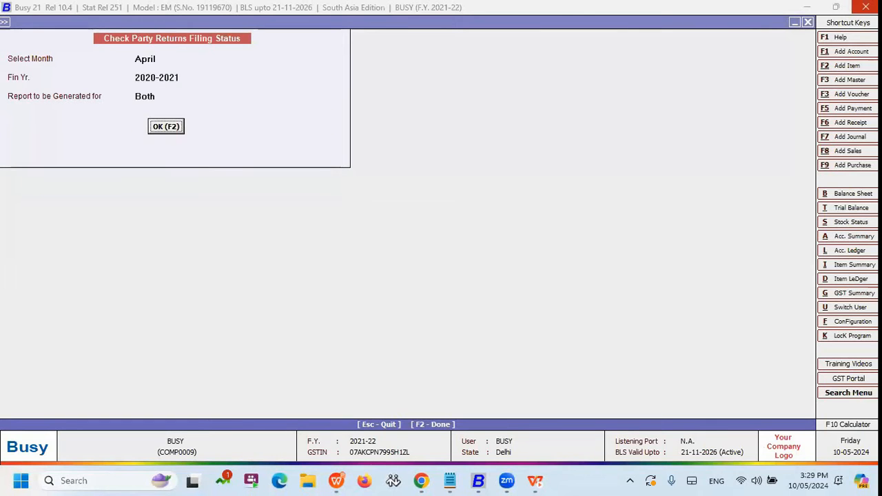
key(Return)
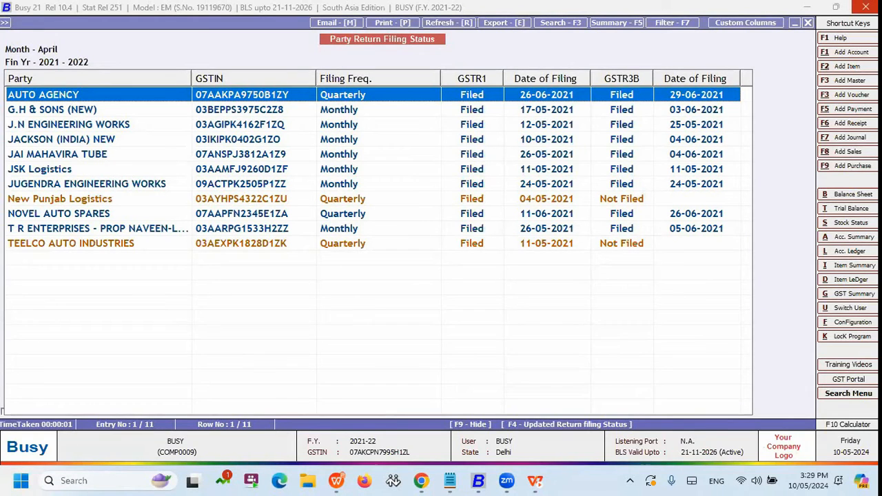
Examine each party's filing frequency, GSTR1 and GSTR3B status and filing dates, down to New Punjab Logistics.
key(Down)
key(Up)
key(Down)
key(Up)
key(Down)
key(Up)
key(Down)
key(Down)
key(Down)
key(Down)
key(Down)
key(Down)
key(Down)
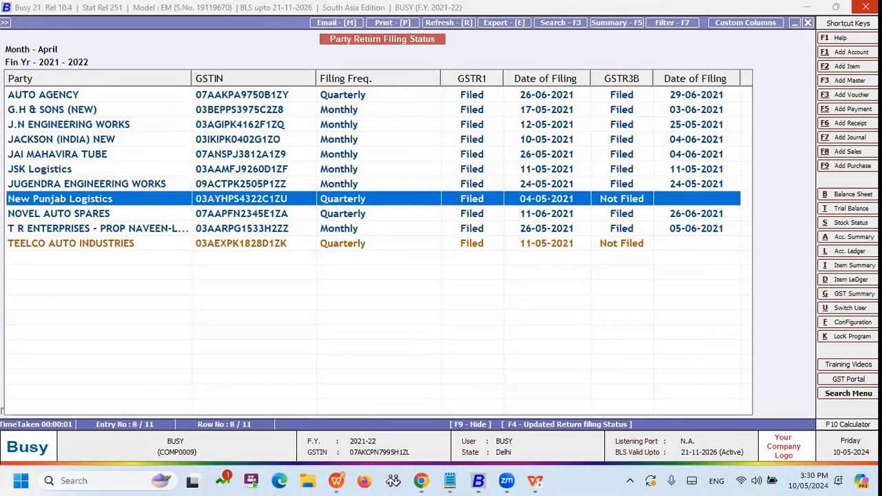
Compare the GSTR1 and GSTR3B filing status of New Punjab Logistics with that of the parties around it.
key(Down)
key(Up)
key(Up)
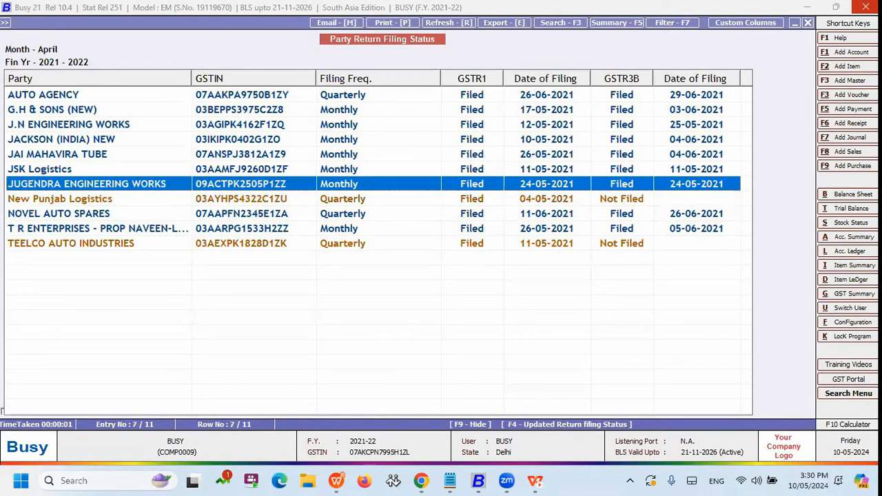
key(Down)
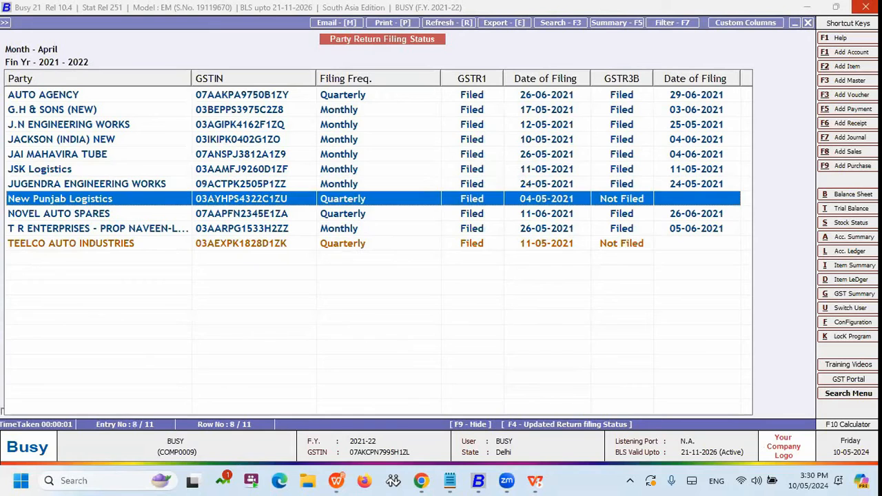
key(Up)
key(Up)
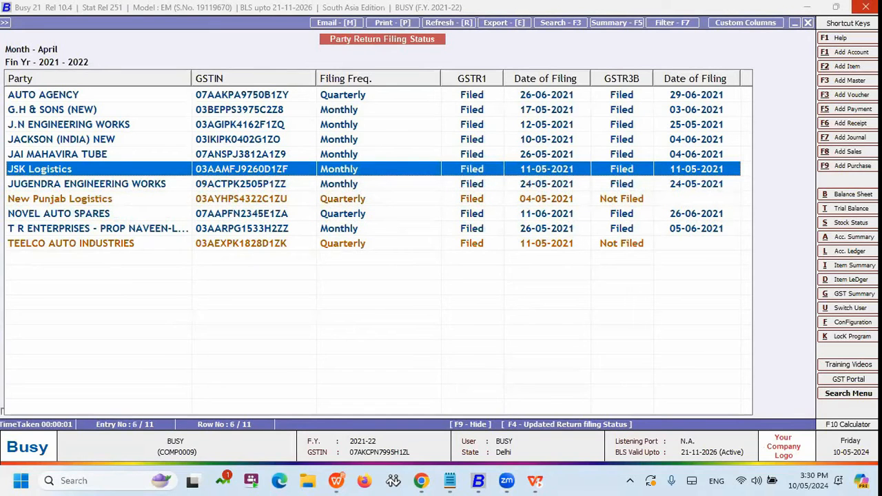
key(Down)
key(Down)
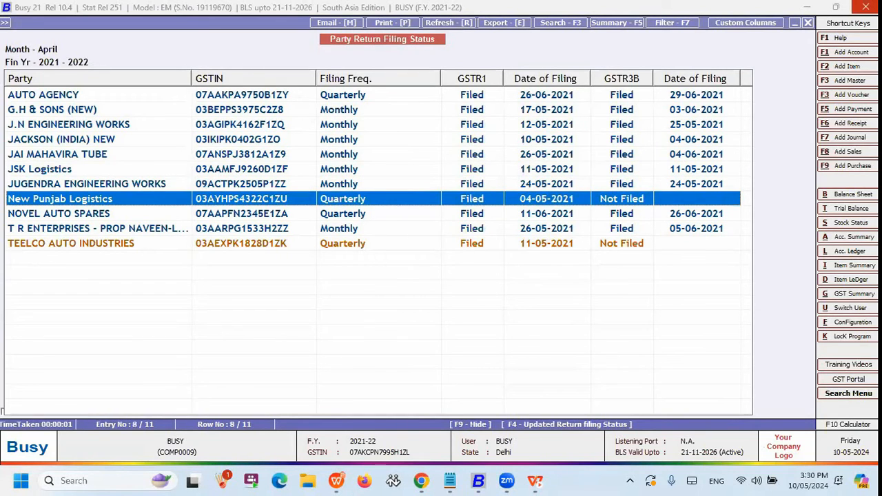
Return to the first party, close the filing status report and switch to the presentation slide on GST adjustments.
key(Home)
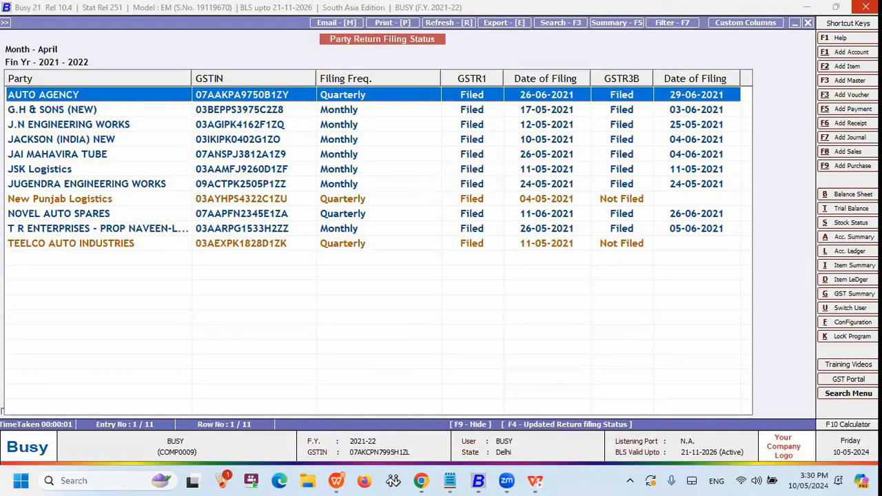
key(Escape)
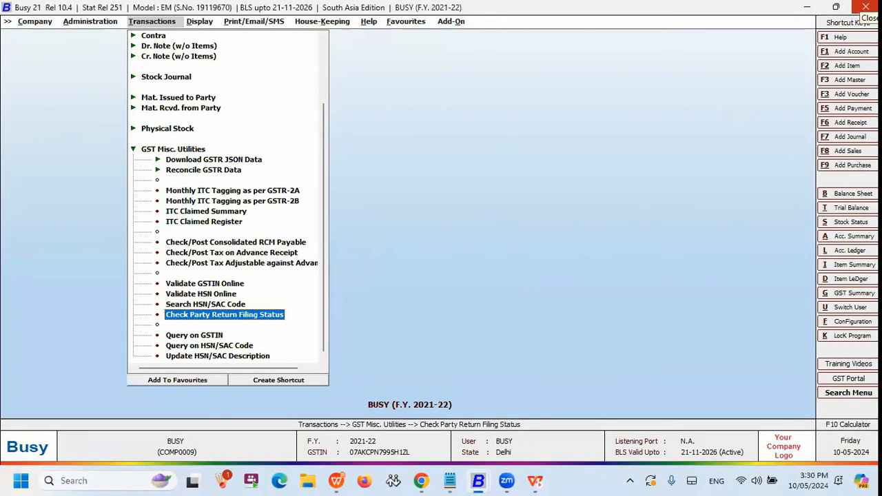
key(alt+Tab)
key(Tab)
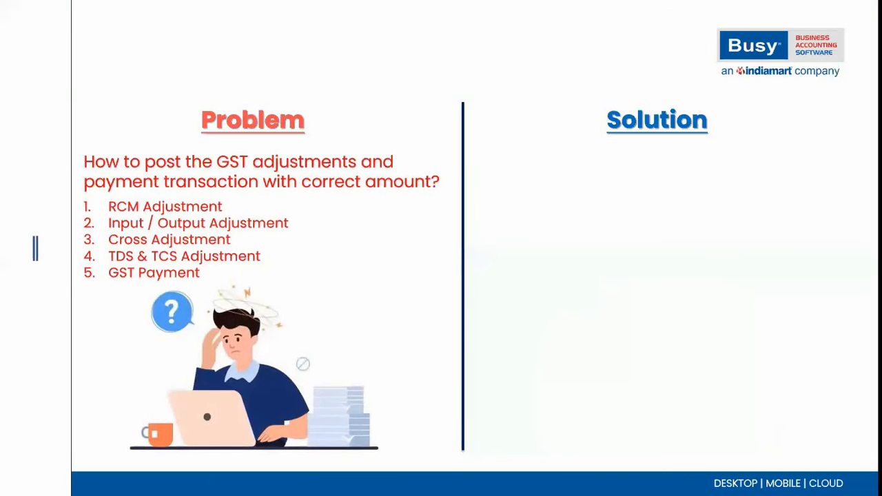
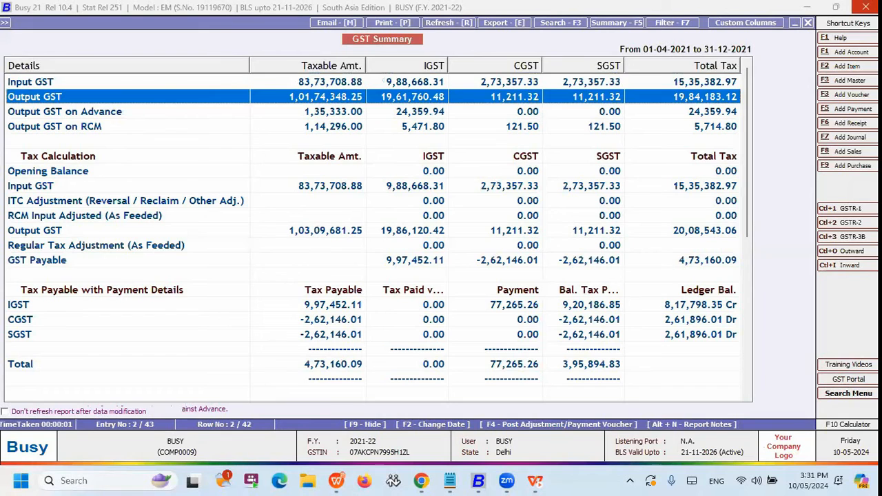
key(Down)
Examine the GST Summary's input, output, advance and RCM rows, down to the GST Payable line of the tax calculation.
key(Up)
key(Up)
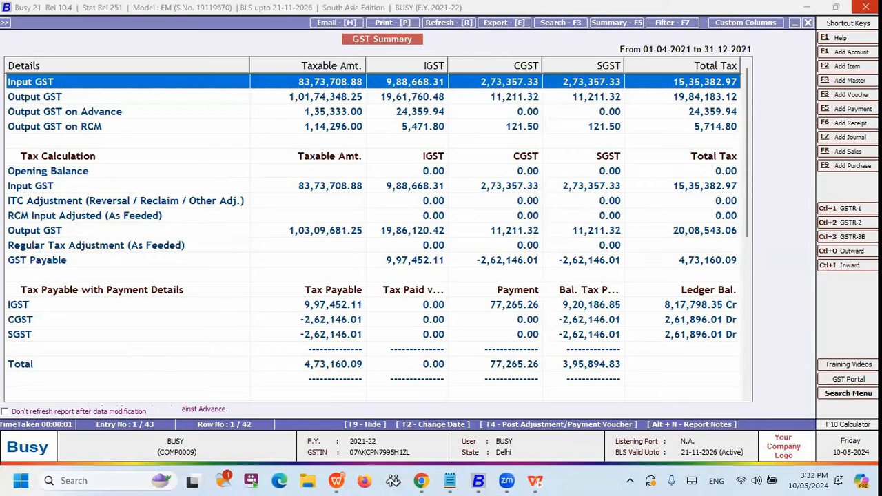
key(Down)
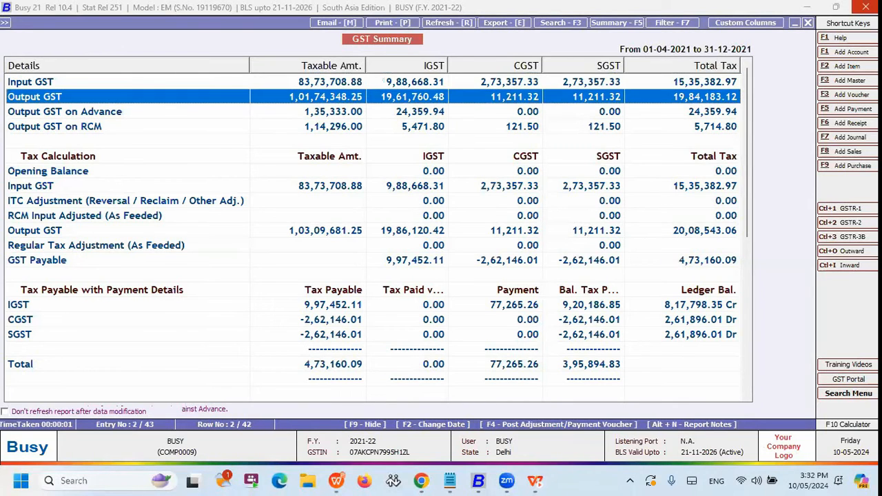
key(Down)
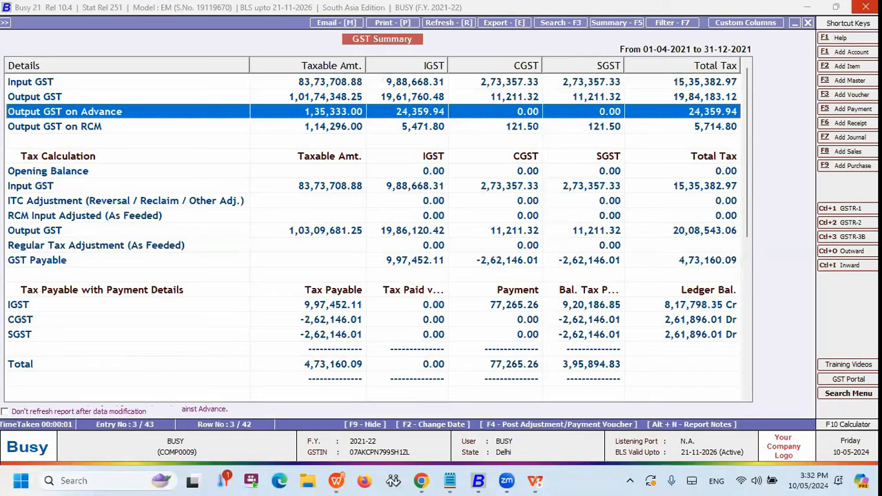
key(Down)
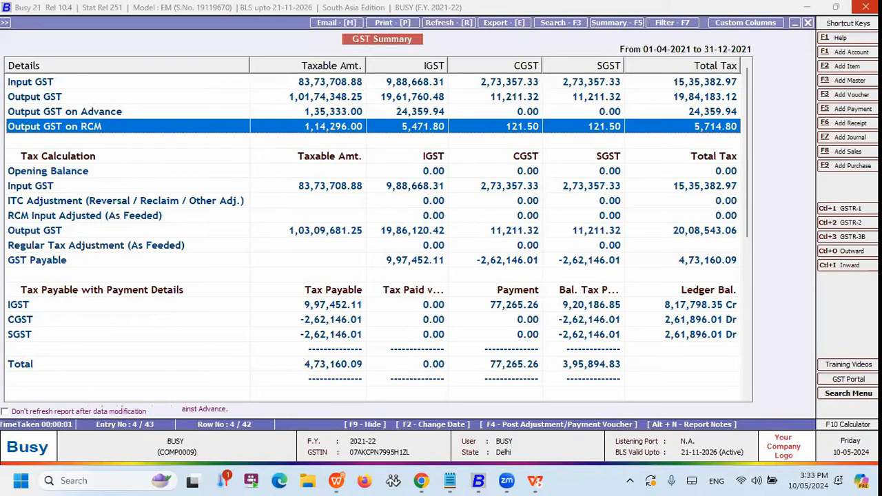
key(Down)
key(Down)
key(Down)
key(Down)
key(Down)
key(Down)
key(Down)
key(Down)
key(Down)
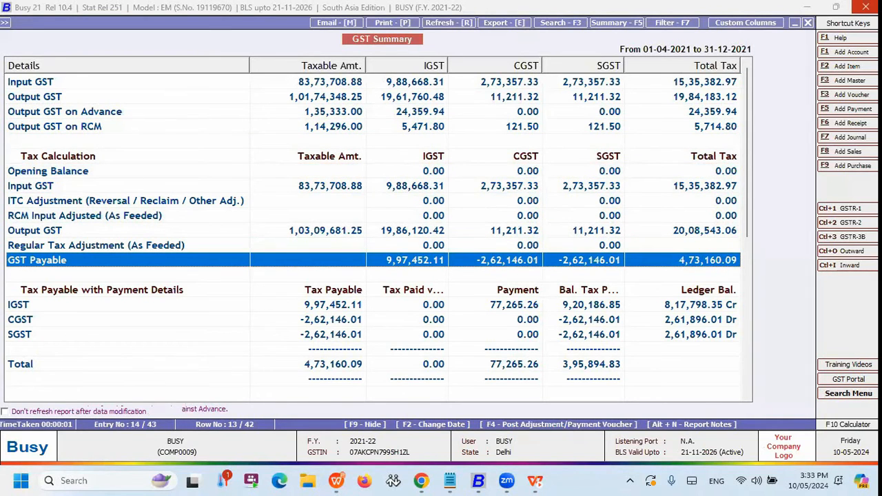
Generate an RCM Payment journal voucher dated 31-12-2021, debiting the IGST, CGST and SGST Output (RCM) accounts and crediting the Karur Vysya Bank account.
key(F4)
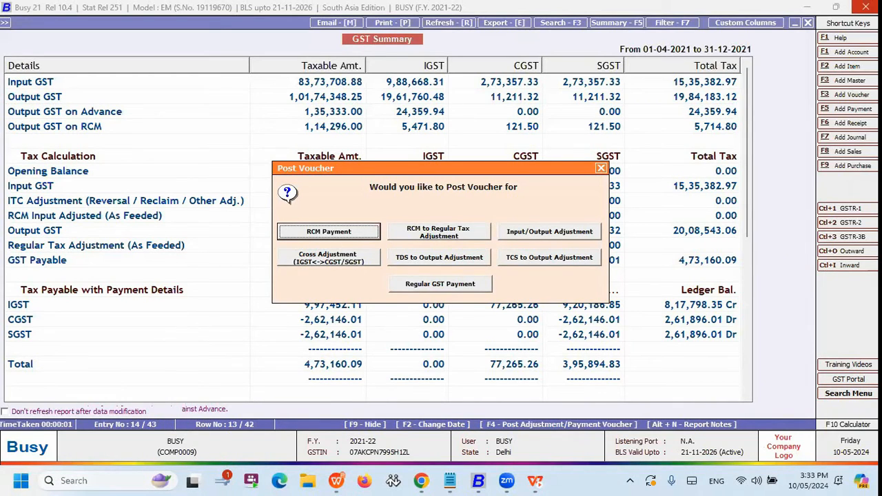
key(Return)
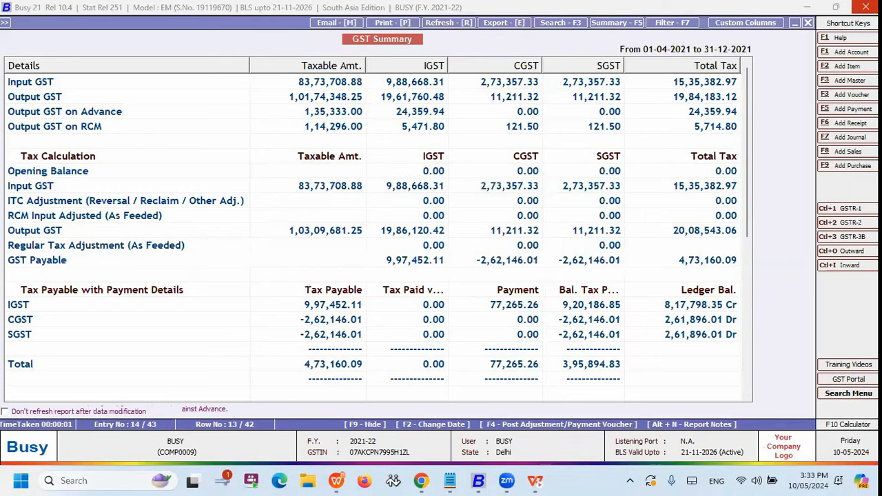
key(Return)
key(Return)
key(Return)
key(Return)
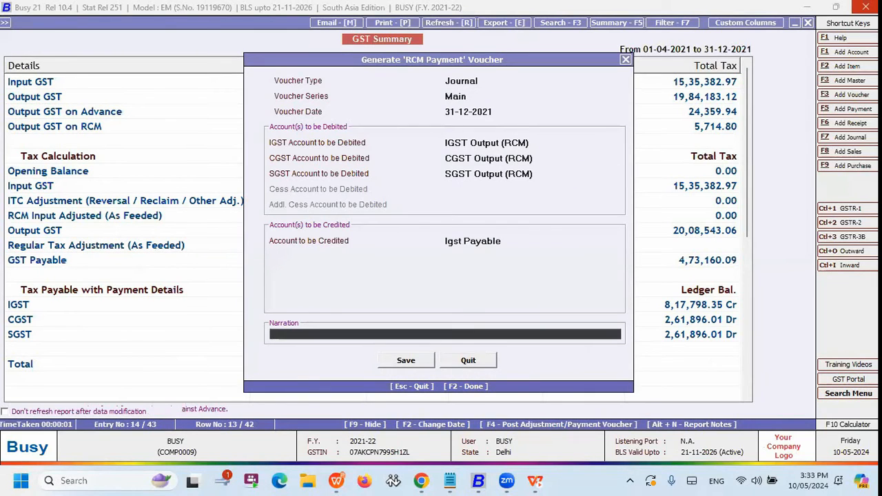
key(Up)
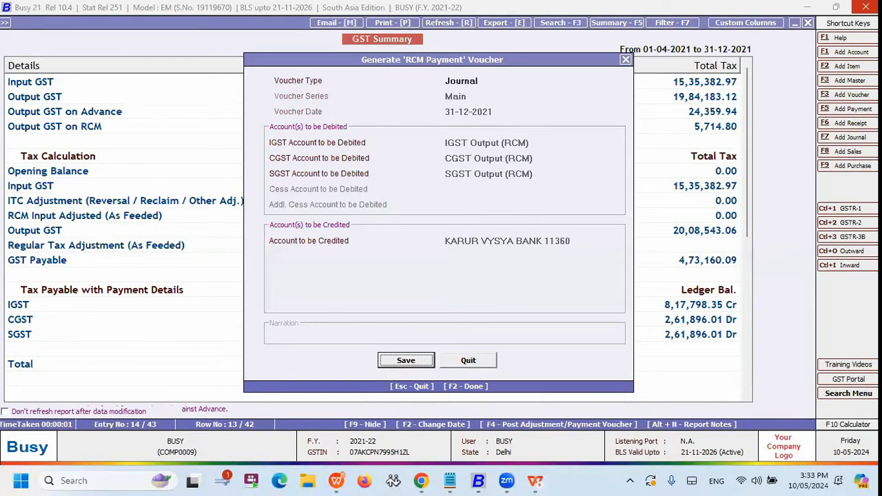
key(Return)
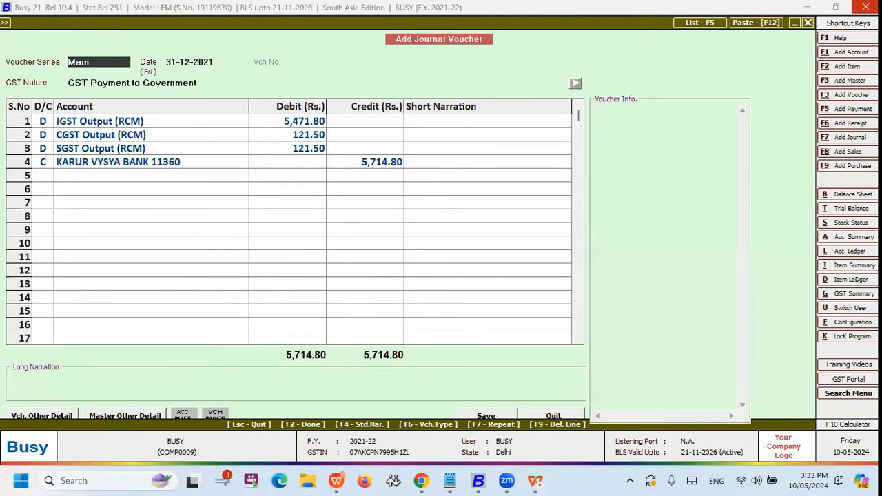
Review the RCM payment journal voucher's debit lines for IGST, CGST and SGST Output (RCM), down to the bank credit line.
key(Return)
key(Return)
key(Return)
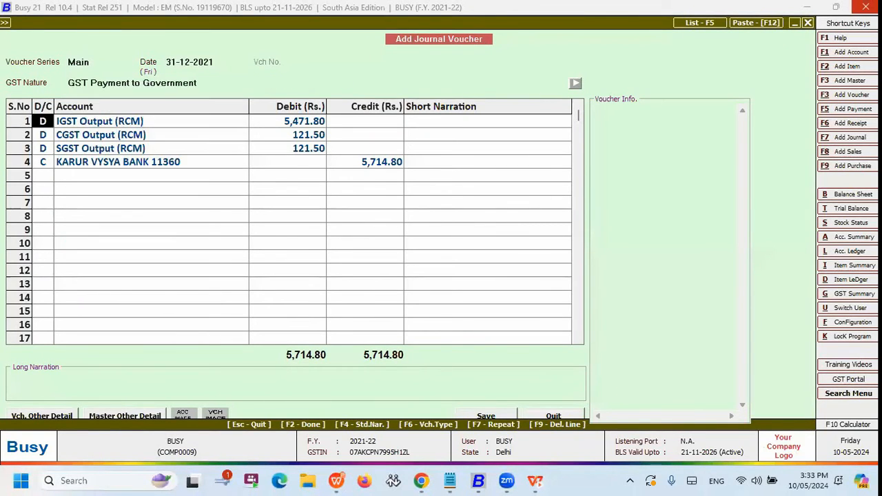
key(Return)
key(Down)
key(Up)
key(Down)
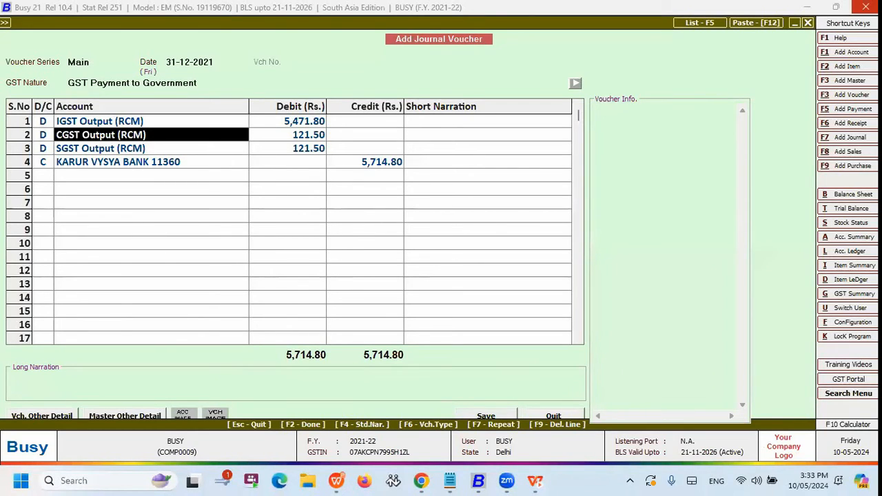
key(Down)
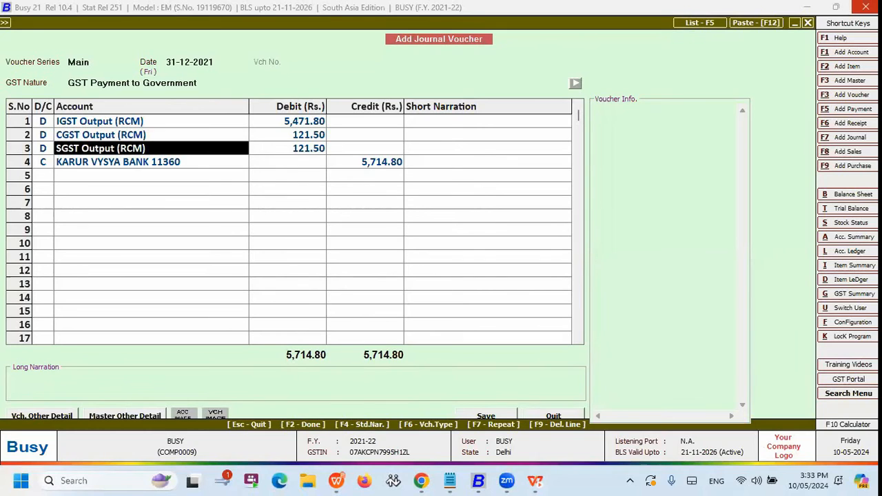
key(Down)
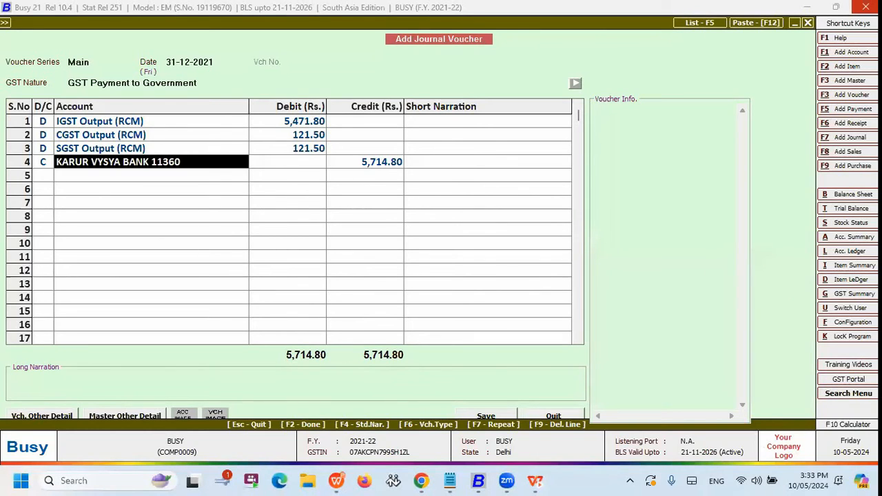
Check the bank line's credit amount and entry type against the SGST Output (RCM) line above it.
key(Return)
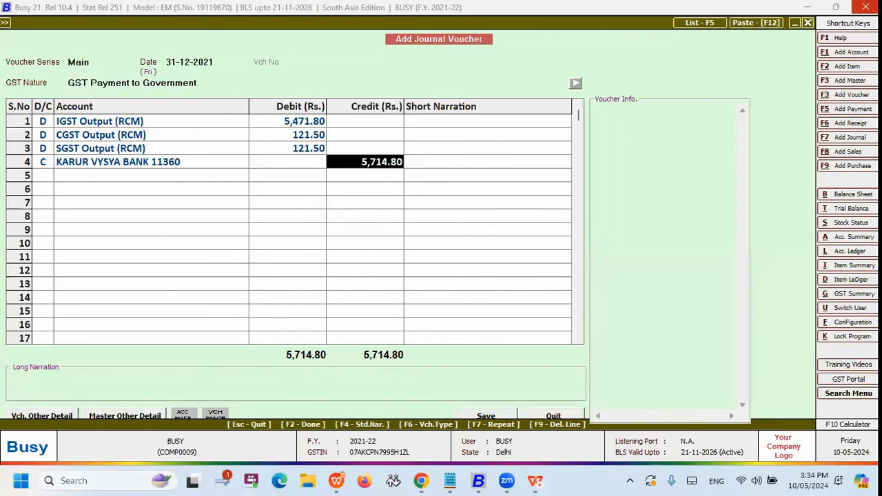
key(Left)
key(Left)
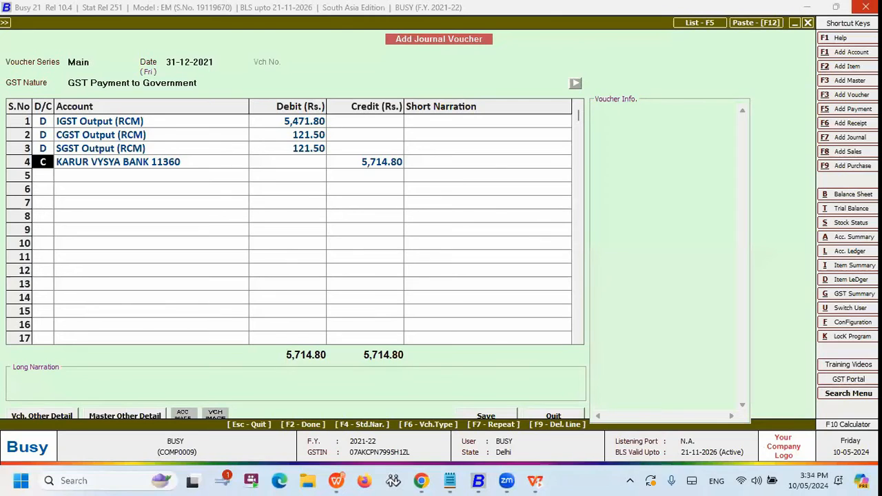
key(Right)
key(Up)
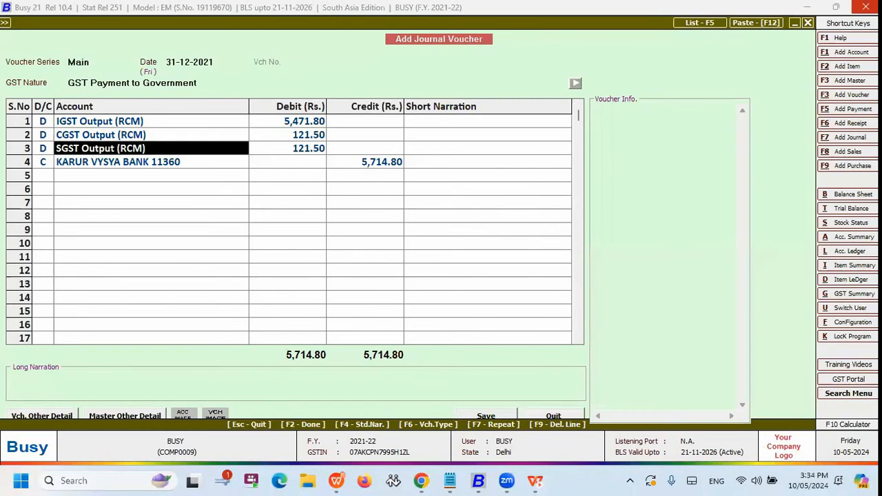
key(Down)
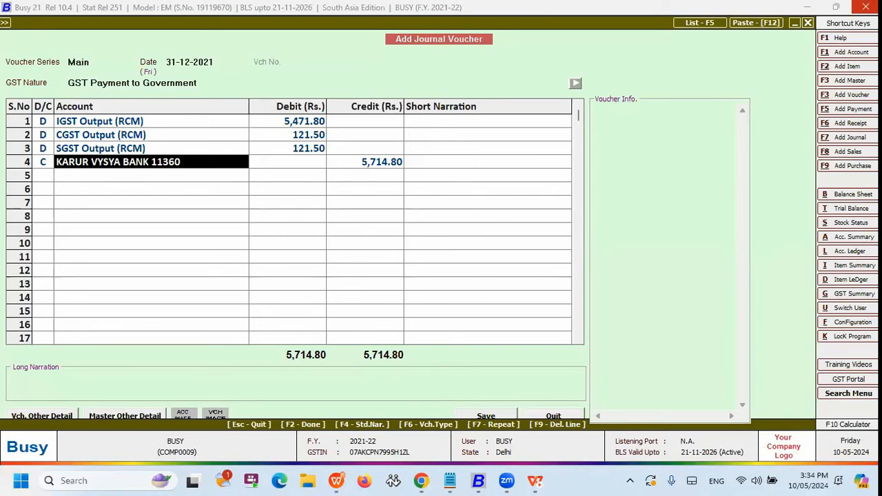
Open the GST payment details and accept the period ending 31-12-2021, tax amounts, and zero interest, penalty and late fee.
key(F2)
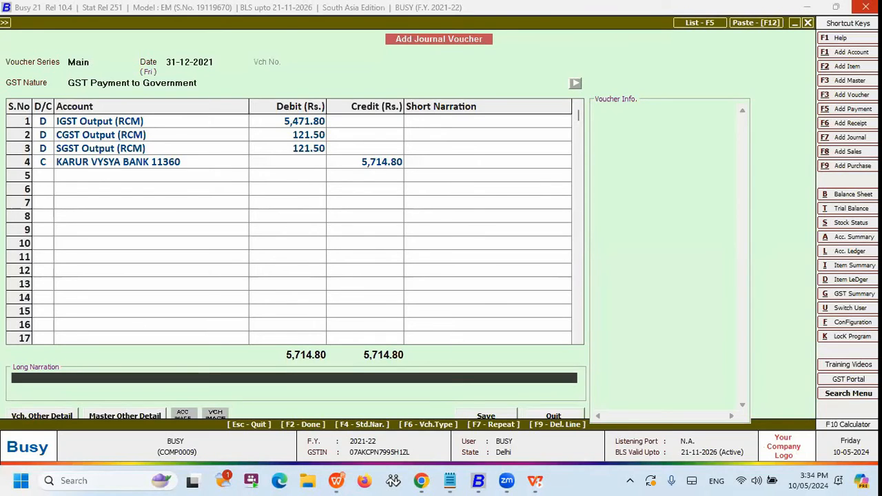
key(F2)
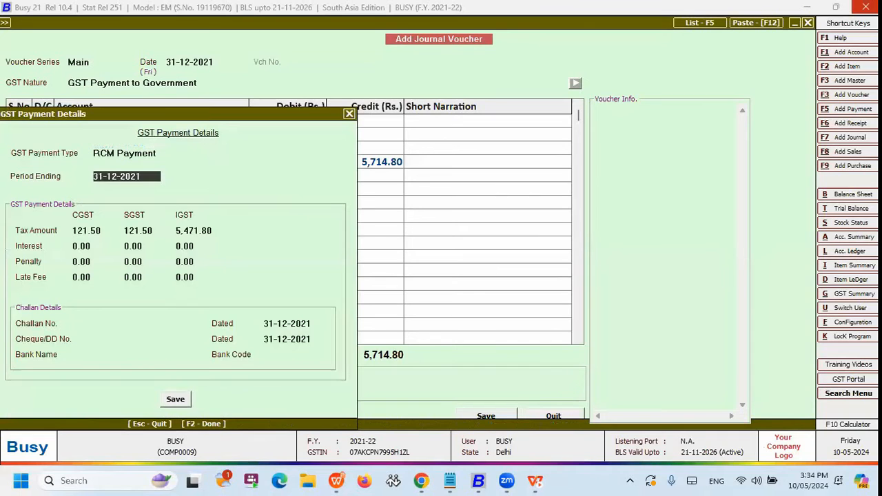
key(Return)
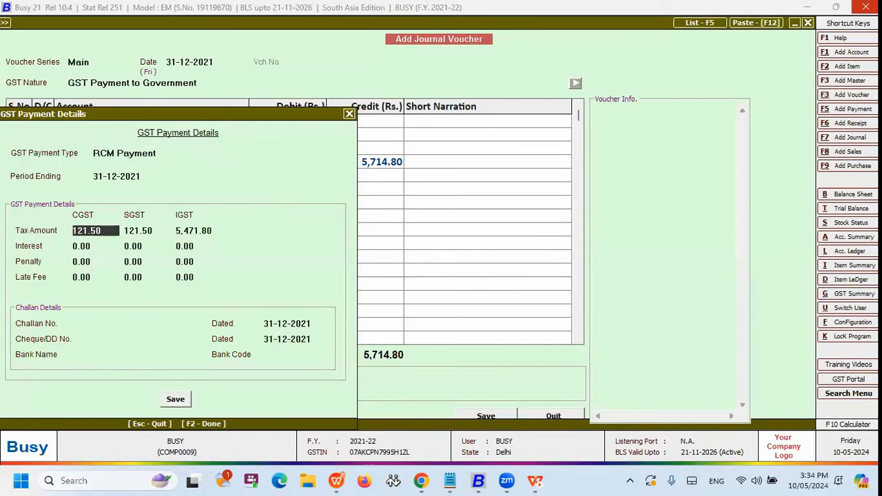
key(Return)
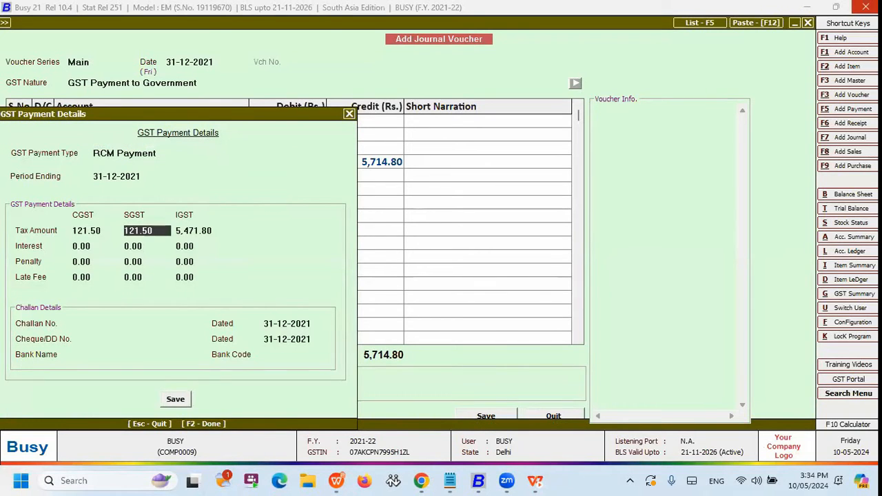
key(Return)
key(Return)
key(Return)
key(Return)
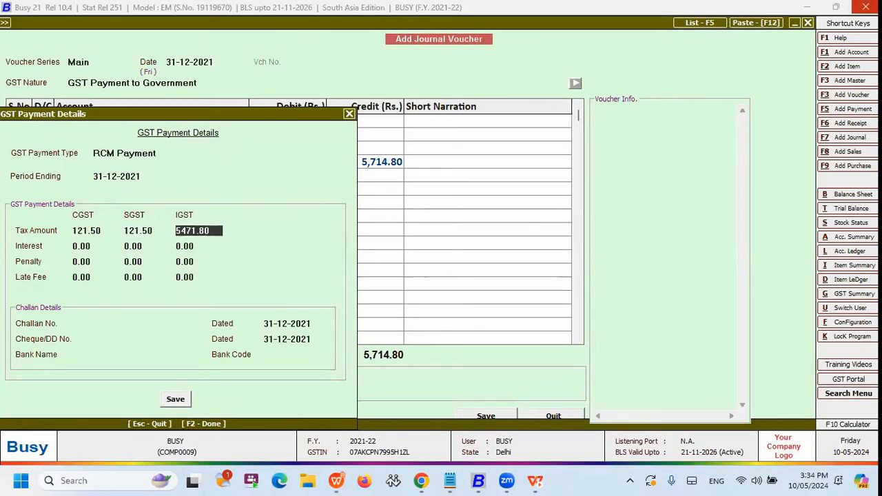
key(Return)
key(Return)
key(Return)
key(Return)
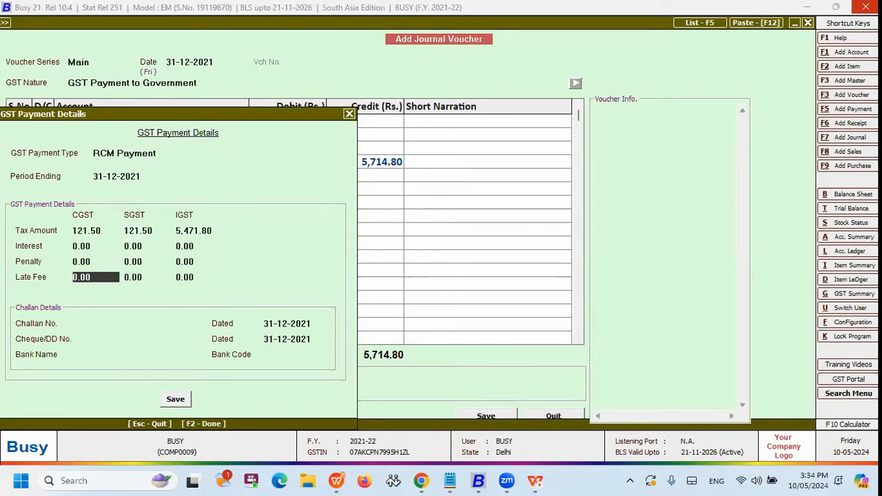
key(Return)
key(Return)
key(Return)
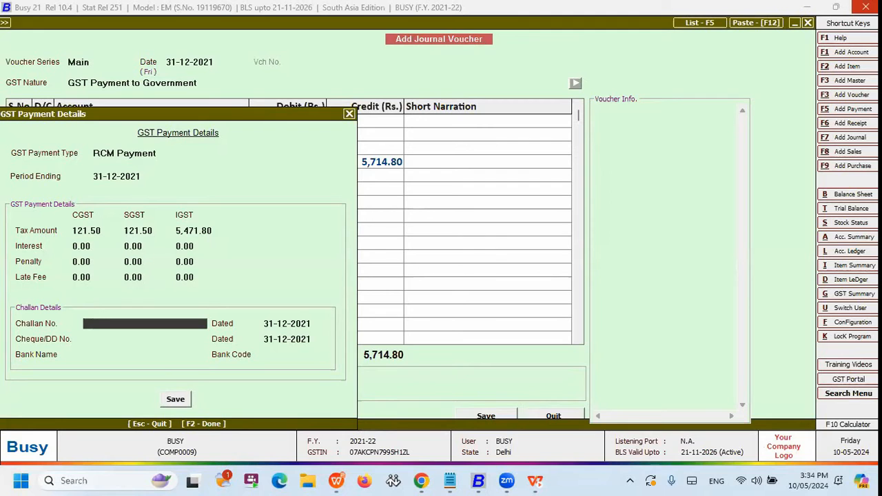
Leave the challan, cheque and bank details blank and save the RCM payment journal voucher.
key(Return)
key(Return)
key(Return)
key(Return)
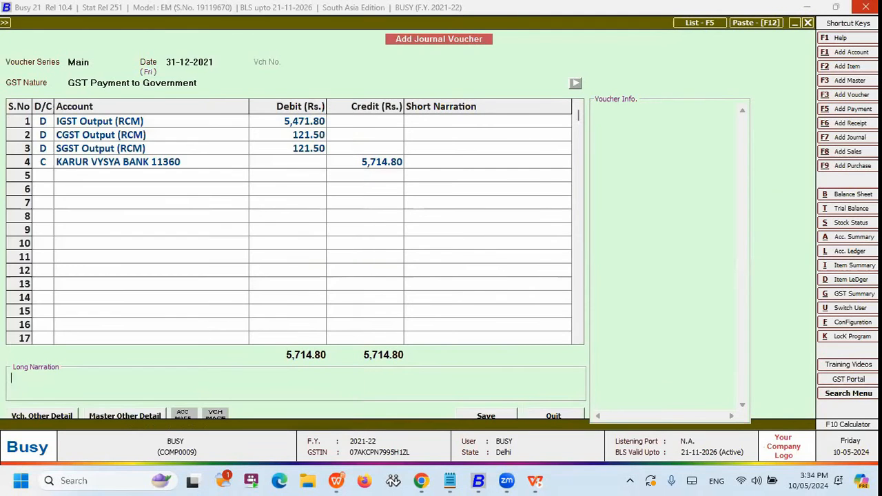
key(Return)
key(Return)
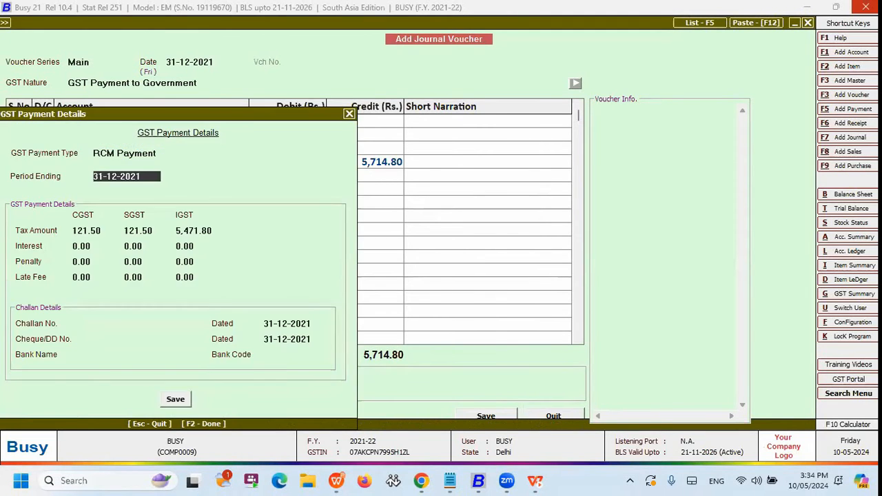
key(F2)
key(Return)
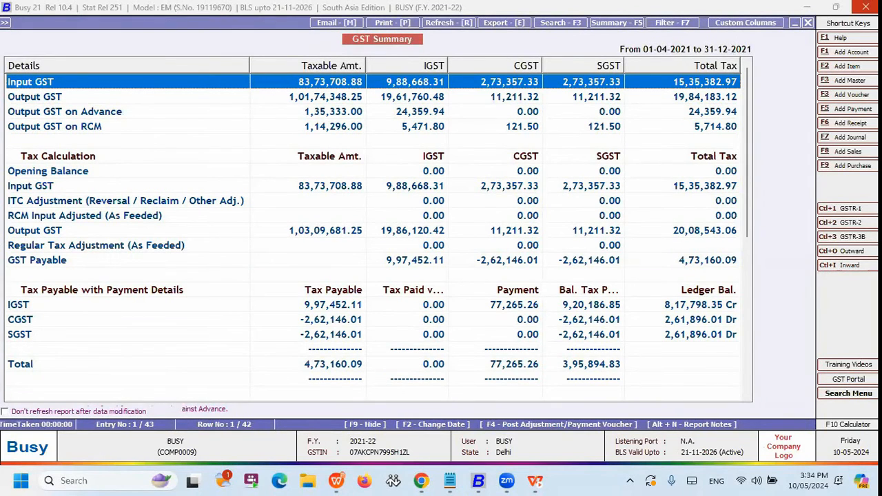
Generate an RCM to Regular Tax Adjustment voucher dated 31-12-2021, moving Input Available (RCM) to the input accounts, and quit it without saving.
key(F4)
key(Right)
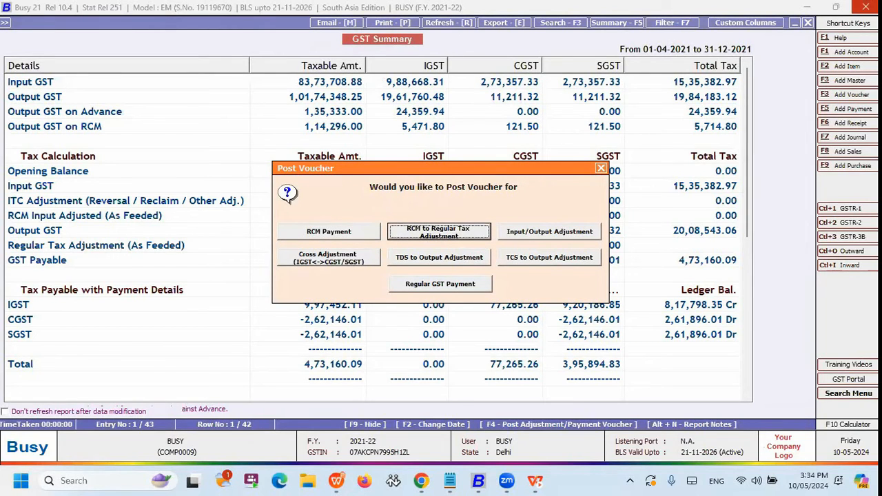
key(Return)
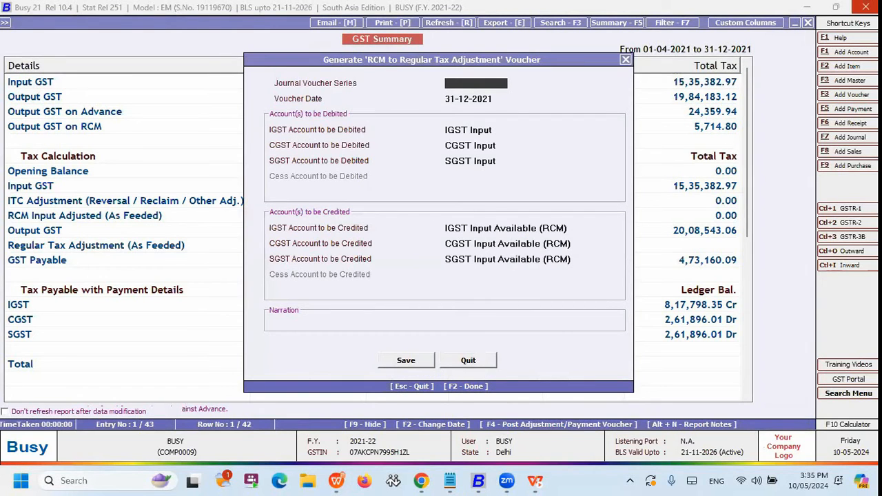
key(F2)
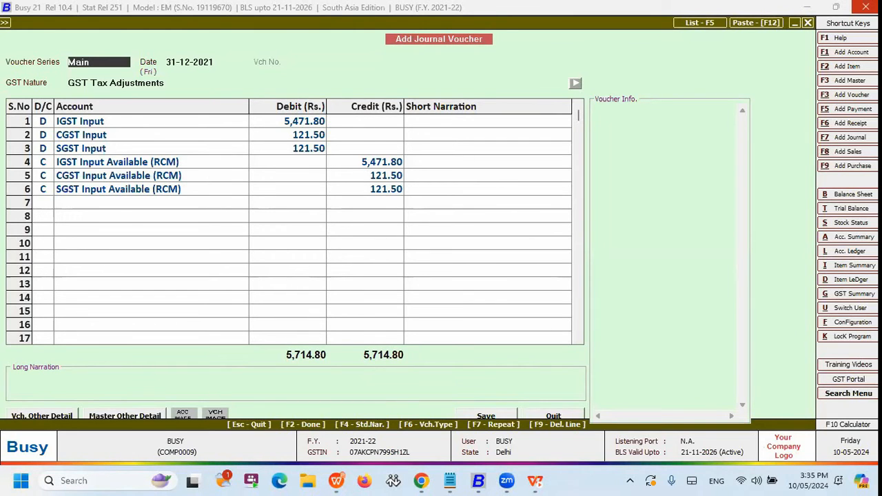
key(Escape)
Generate a GST Cross Adjustment voucher in series Main dated 31-12-2021, debiting IGST Output and crediting CGST Input and SGST Input.
key(Right)
key(Right)
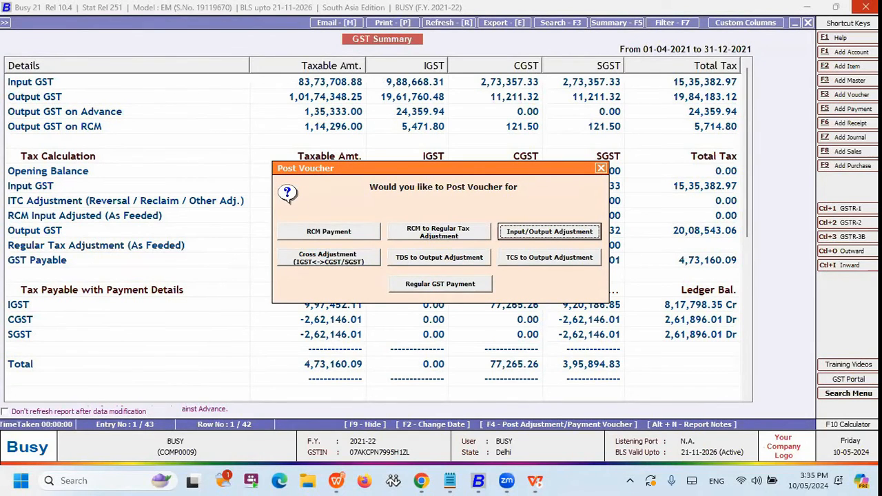
key(Right)
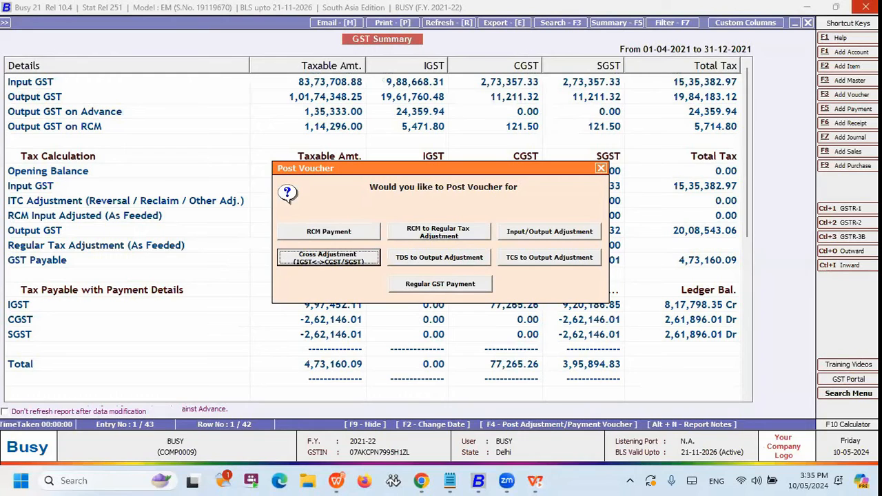
key(Return)
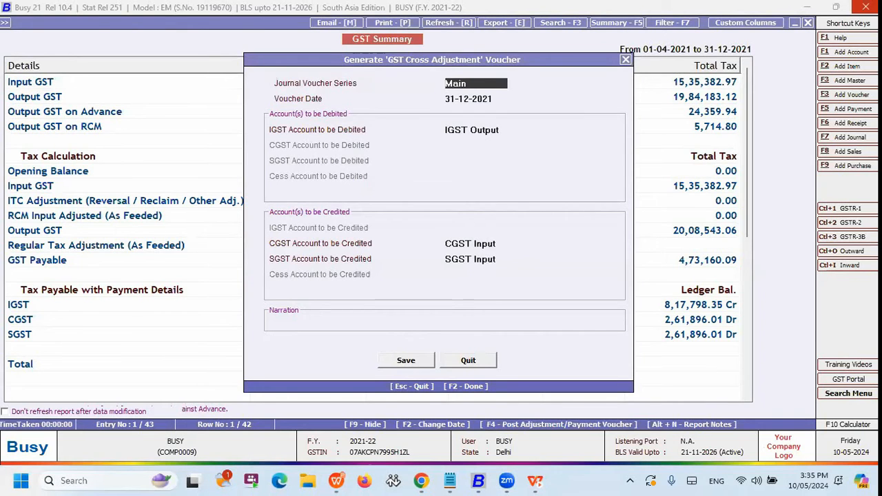
key(F2)
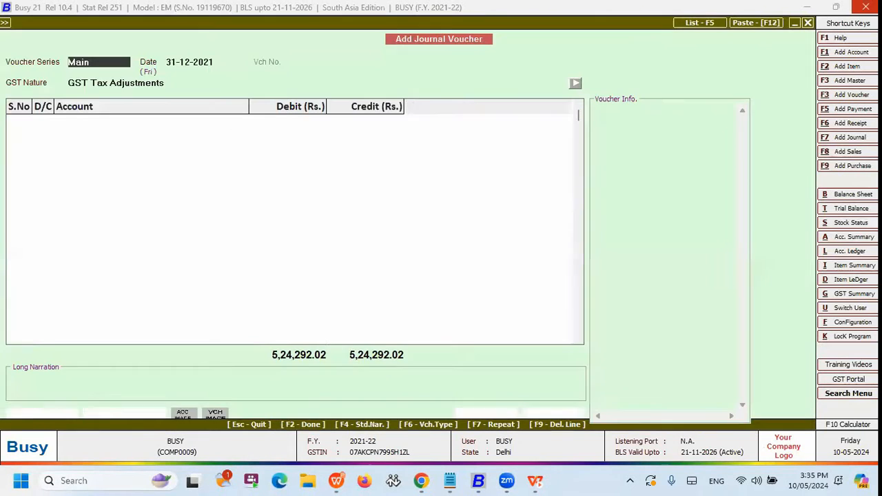
Check the cross adjustment voucher's series, date, GST nature and account lines.
key(Return)
key(Return)
key(Return)
key(Return)
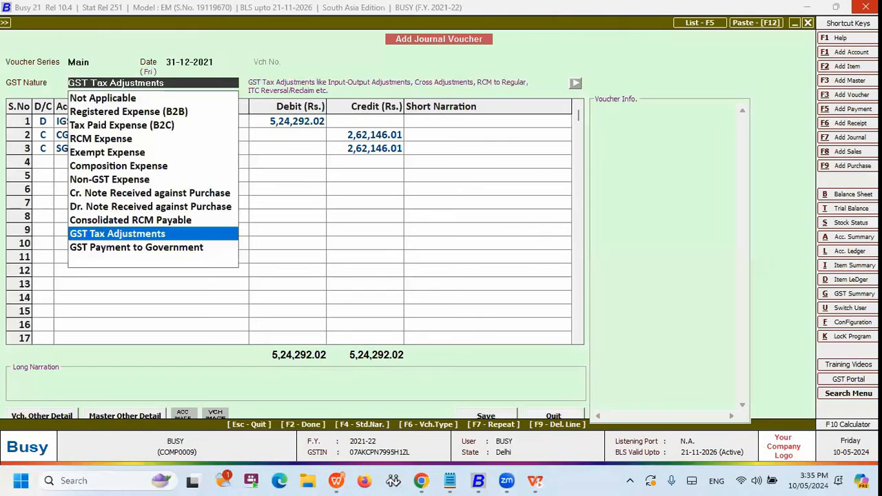
key(Return)
key(Left)
key(Down)
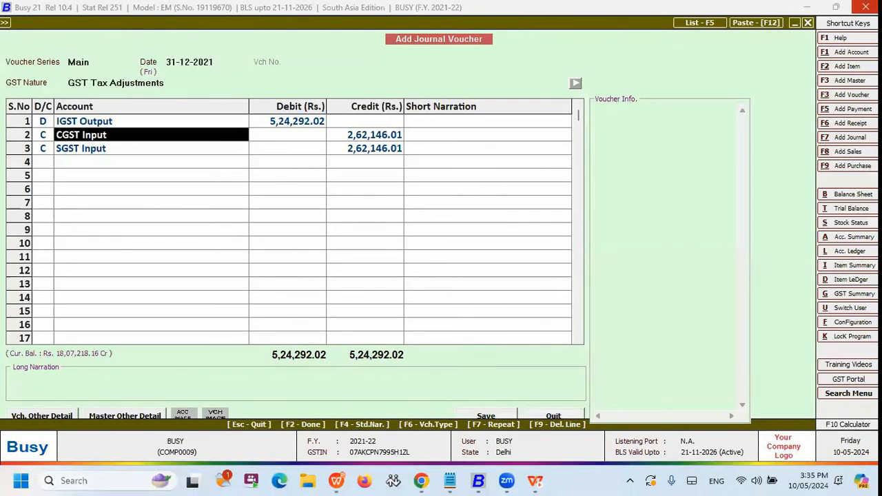
key(Left)
key(Return)
Save the GST cross adjustment journal voucher.
key(Return)
key(Return)
key(F2)
key(F2)
key(F2)
key(Return)
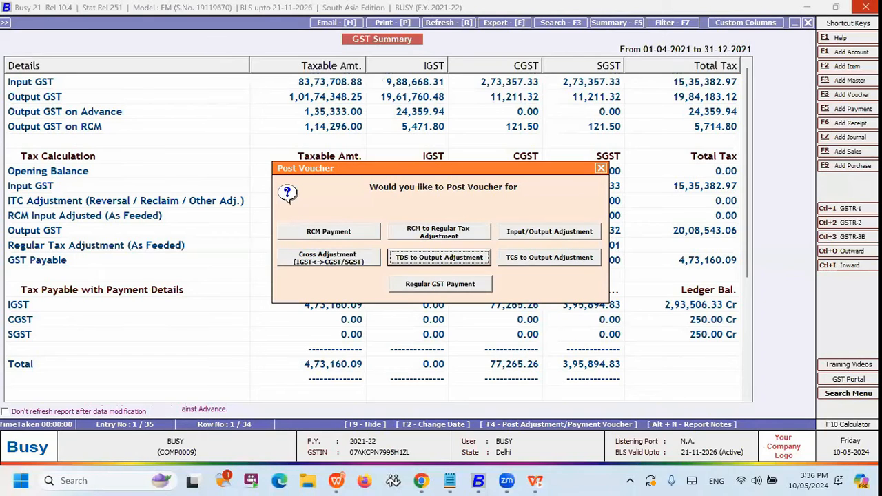
Start posting a Regular GST Payment voucher from the GST Summary.
key(Right)
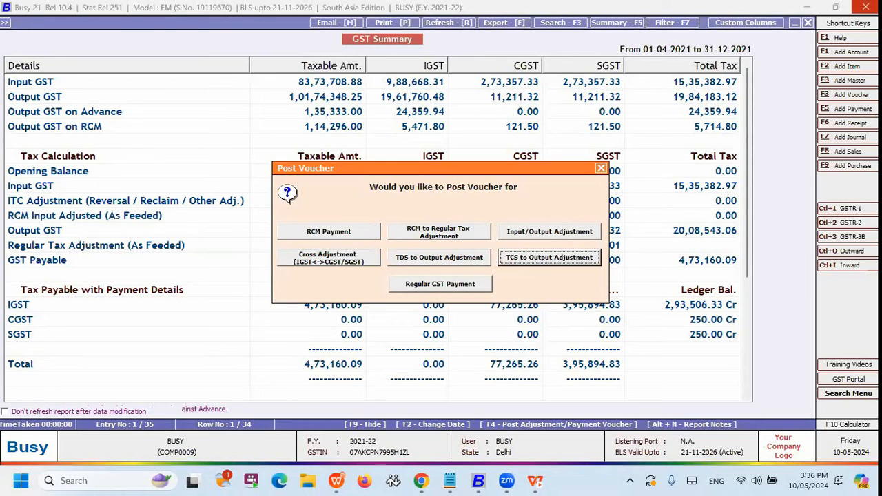
key(Tab)
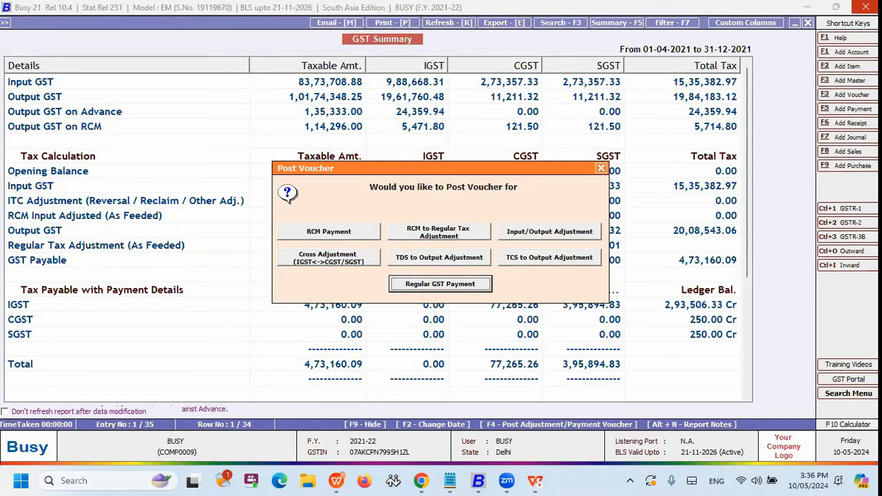
key(shift+Tab)
key(Tab)
key(Return)
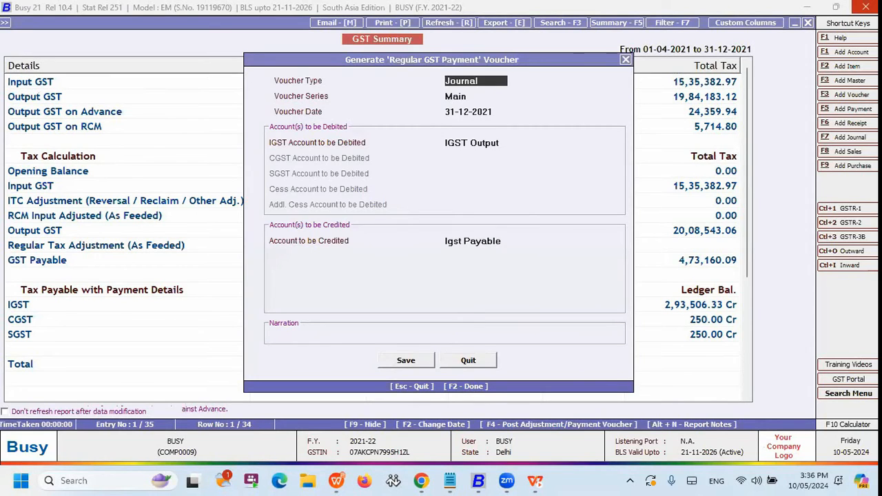
Generate the Regular GST Payment journal dated 31-12-2021, debiting IGST Output and crediting Karur Vysya Bank, and choose to modify the existing voucher.
key(Return)
key(Return)
key(Return)
key(Return)
key(Return)
key(Escape)
text(karu)
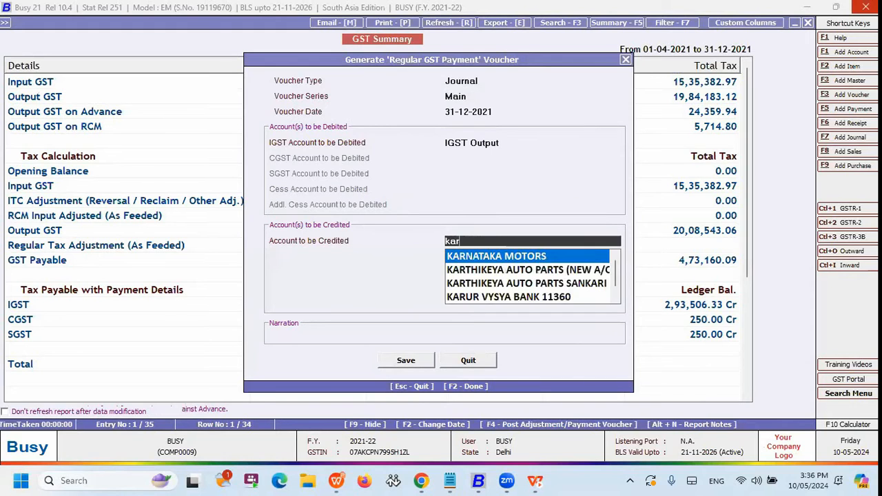
key(Return)
key(Return)
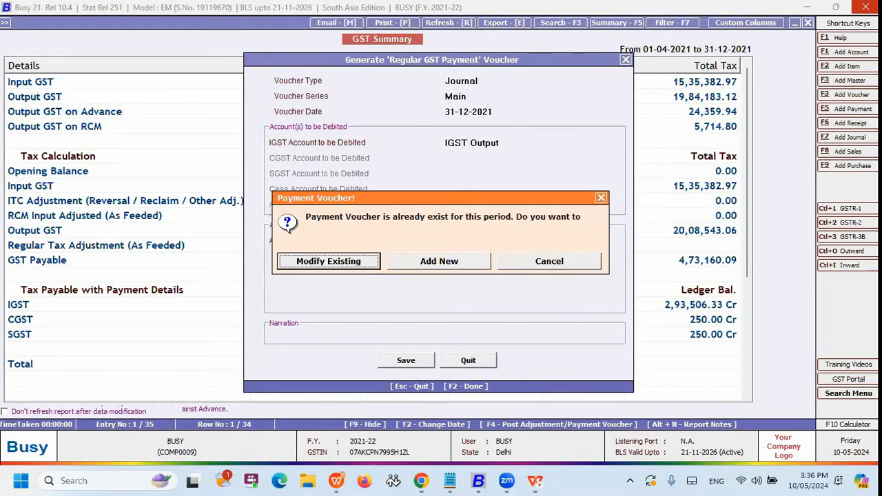
key(Return)
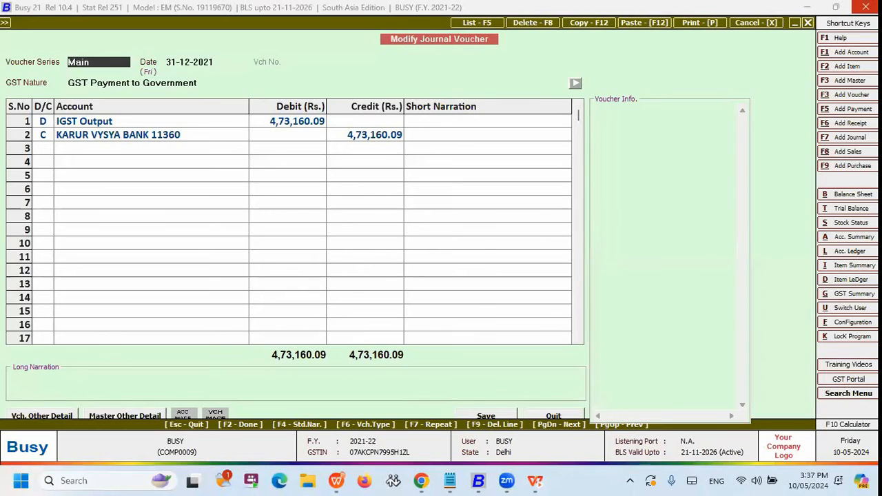
Check the existing GST payment voucher's header, IGST Output line and bank line, and quit it and the voucher posting choices without saving.
key(Return)
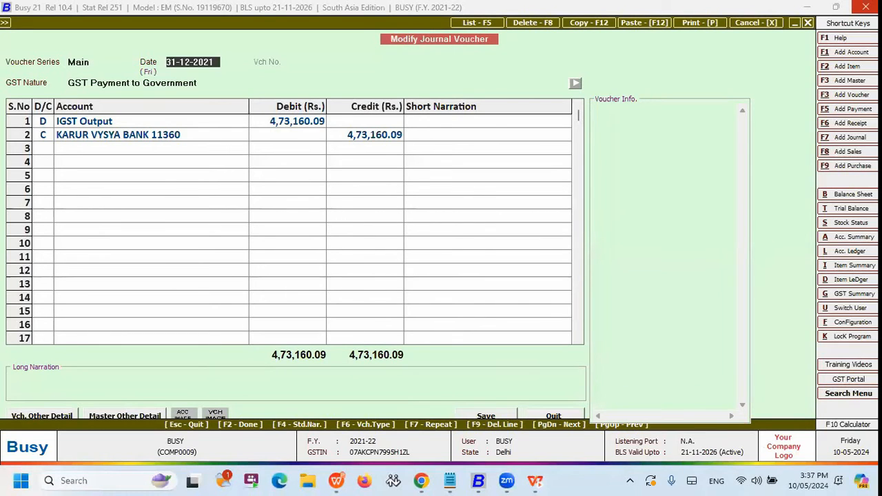
key(Return)
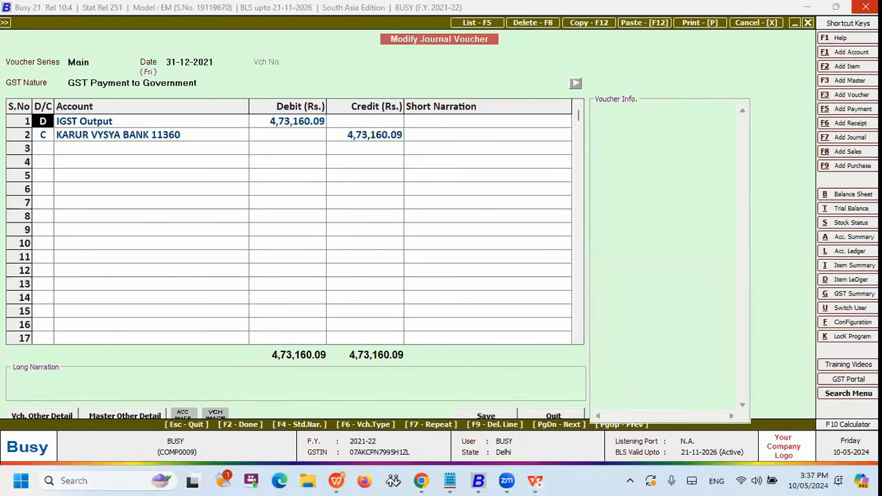
key(Return)
key(Down)
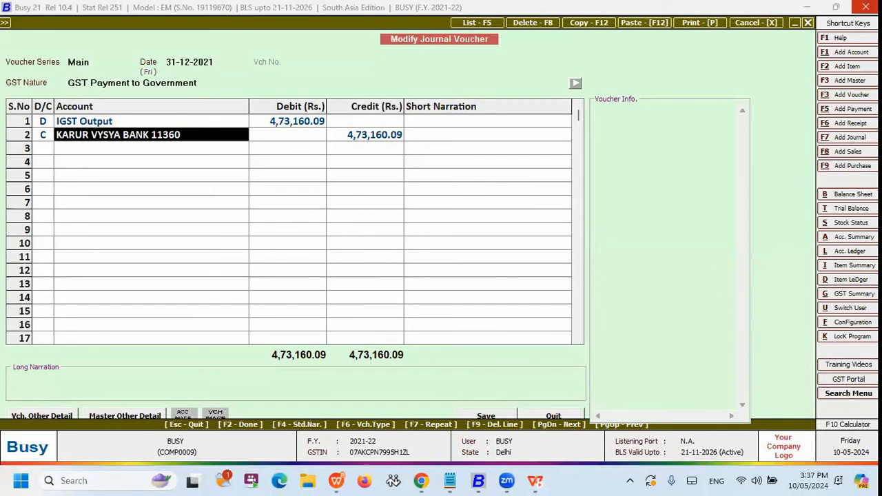
key(Escape)
key(Right)
key(Left)
key(Return)
key(Escape)
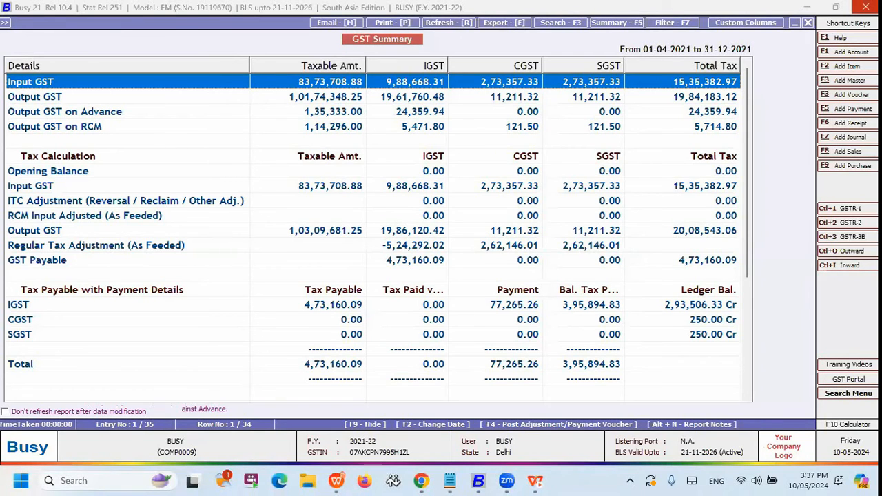
Close the GST Summary report and return to the main menu.
key(Escape)
key(Escape)
key(Left)
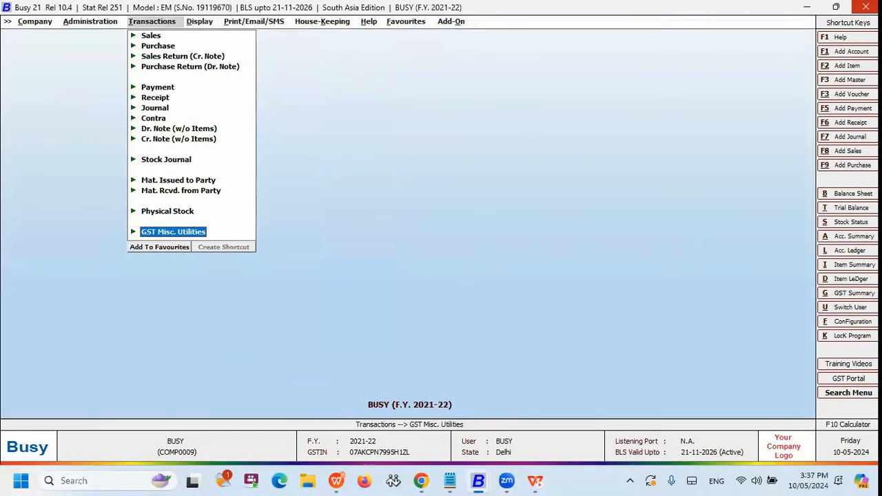
key(Down)
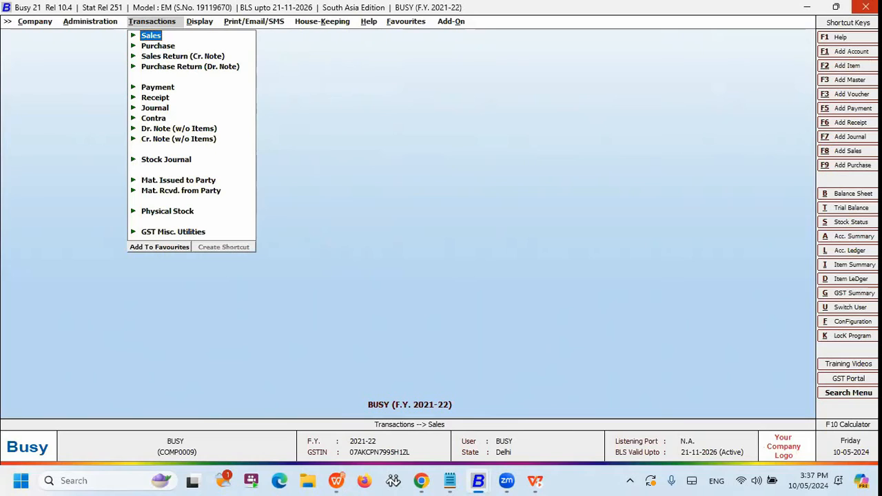
key(Right)
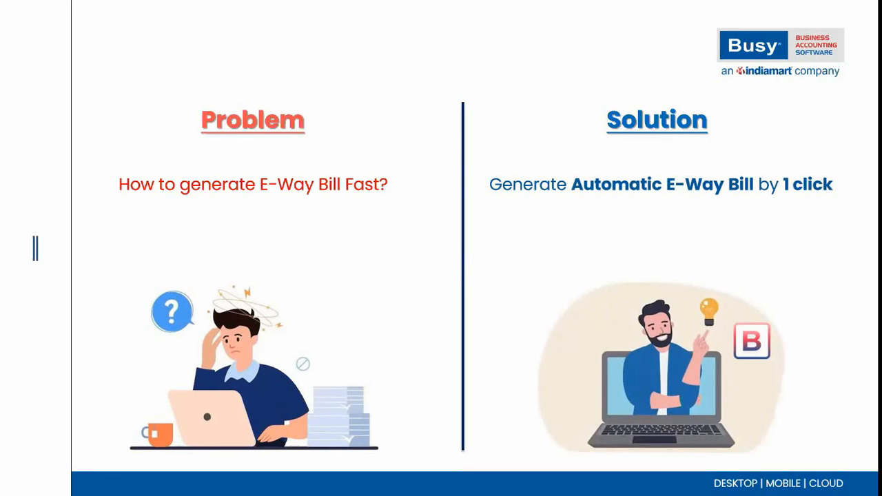
Switch to the other Busy window holding the company E-Invoice and E-Way Bill (F.Y. 2024-25) and clear its open menu.
key(alt+Tab)
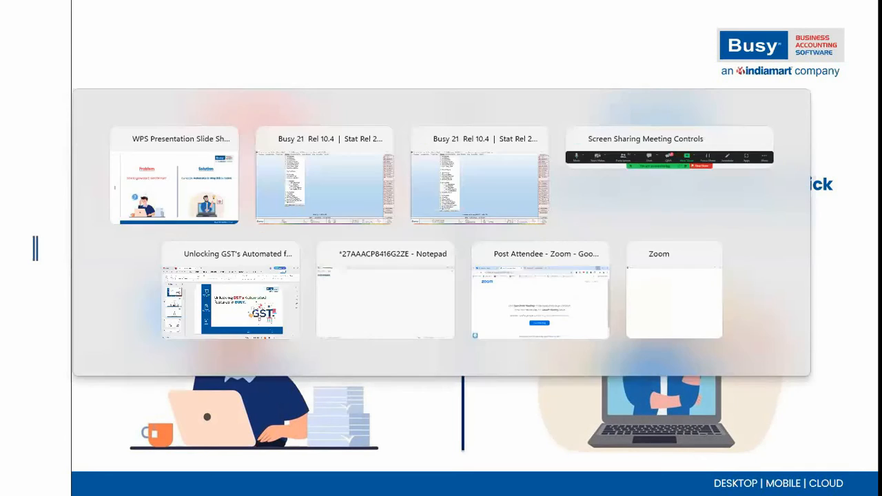
key(alt+Tab)
key(alt+Tab)
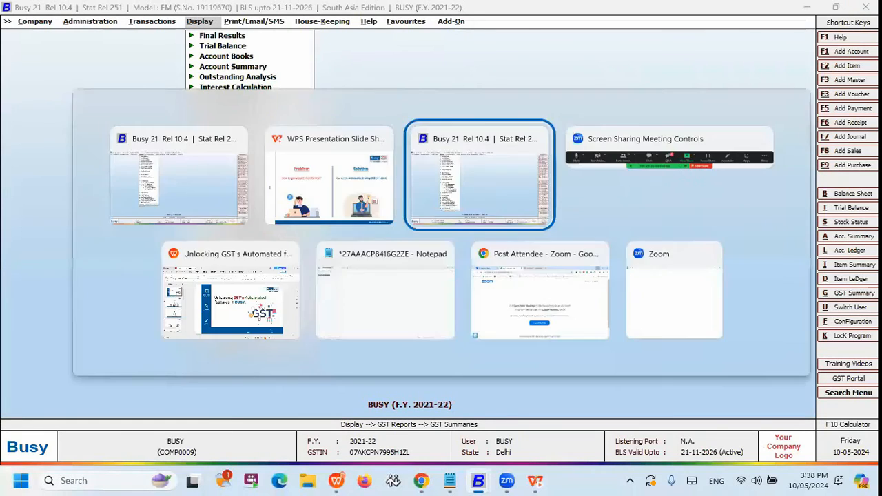
key(Escape)
key(Escape)
Add a new sales voucher dated 10-05-2024 with MITTAL ENTERPRISES as the party.
key(Left)
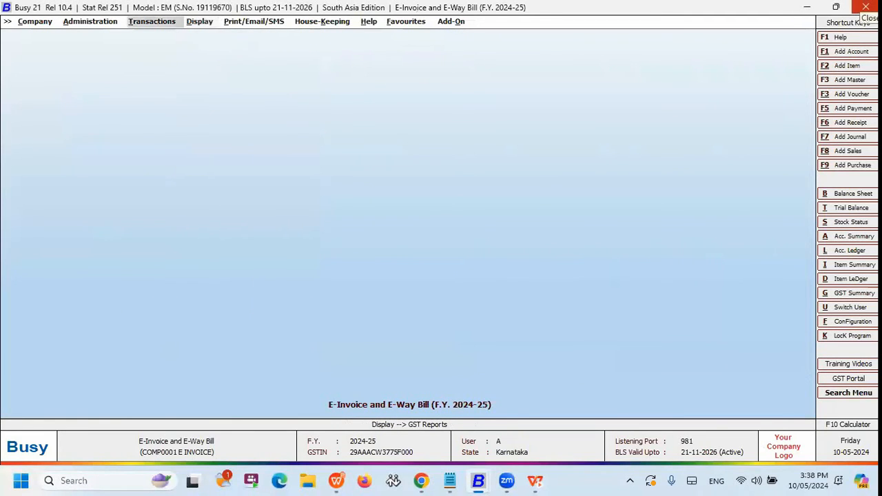
key(Return)
key(Return)
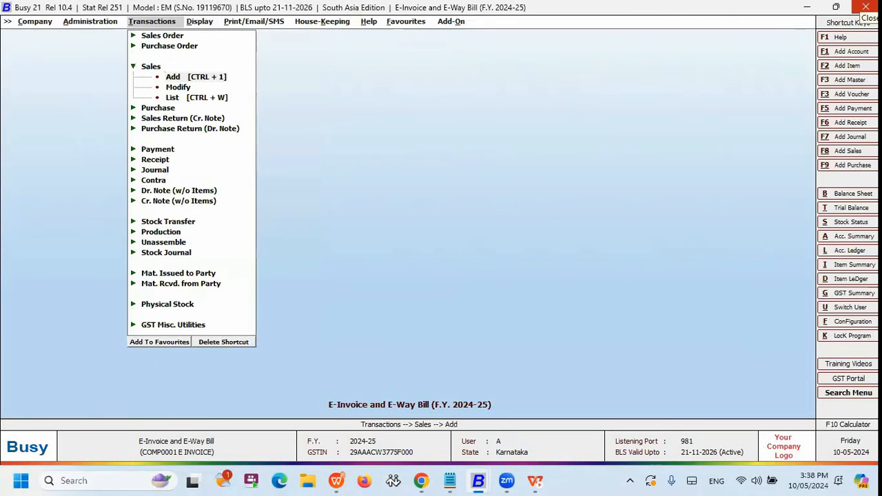
key(Return)
text(mi)
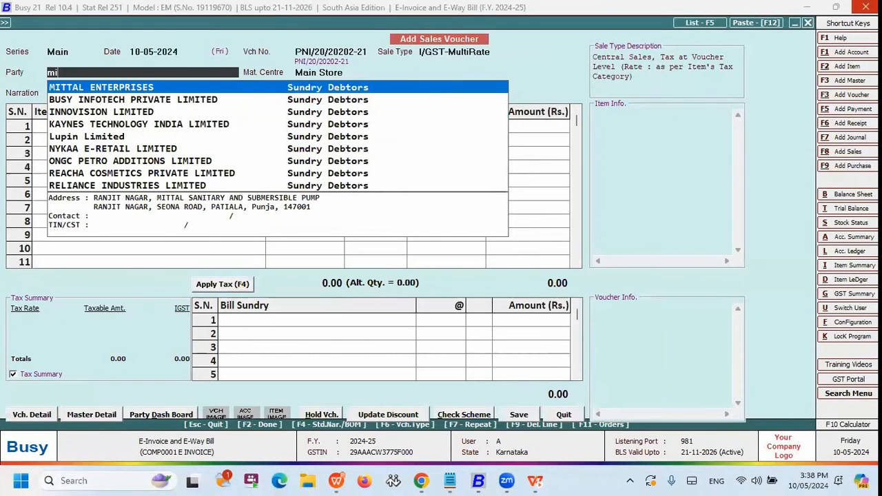
Set the GST report basis to Billing/Shipping Details and the type of dealer to Registered, and accept the party's details.
key(Return)
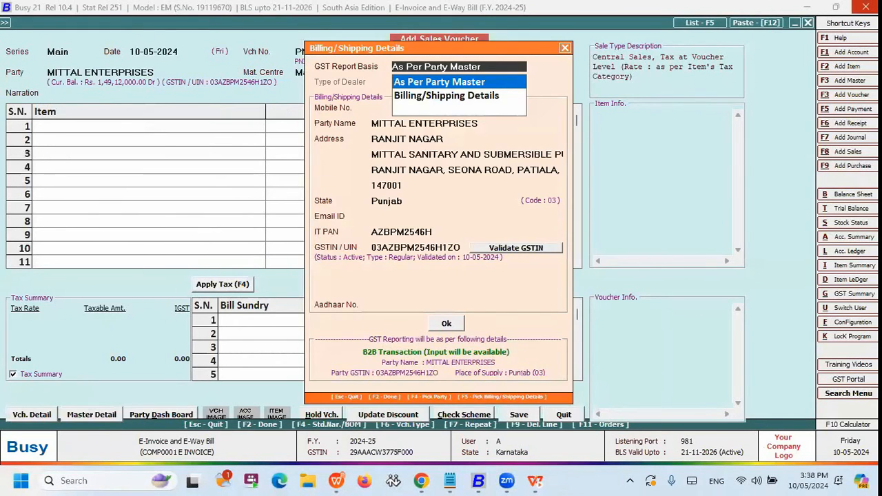
key(Down)
key(Return)
key(Down)
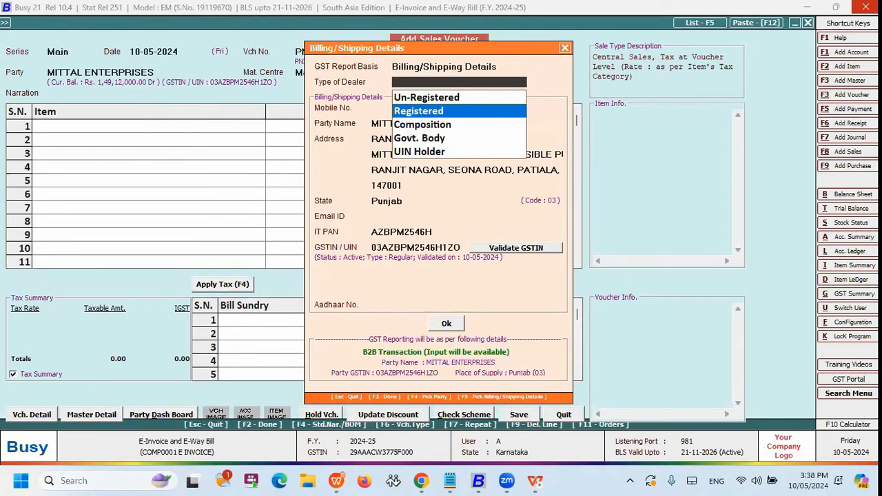
key(Return)
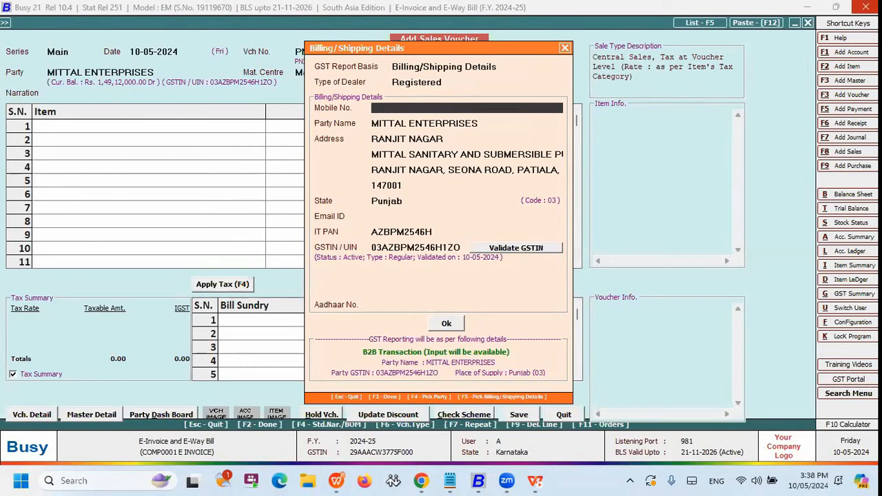
key(F2)
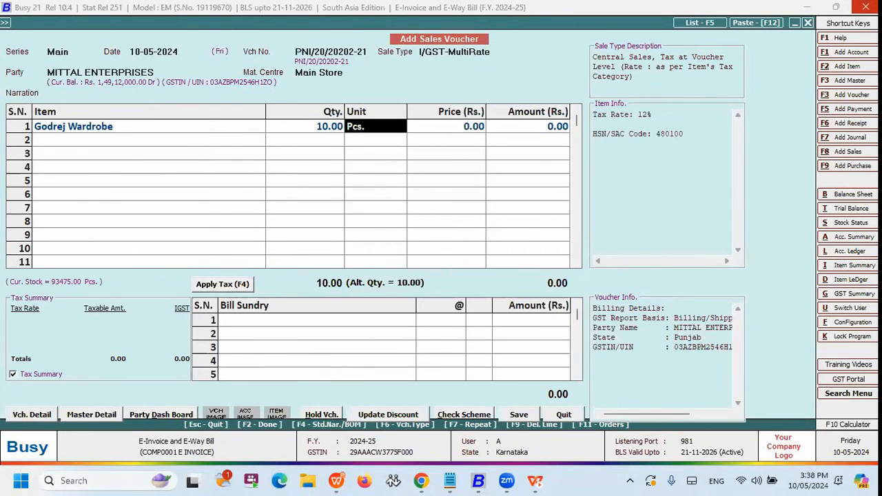
Fill the first item line with Godrej Wardrobe, 10 Pcs., at a price of 10,000 each without discount.
key(Return)
text(10000)
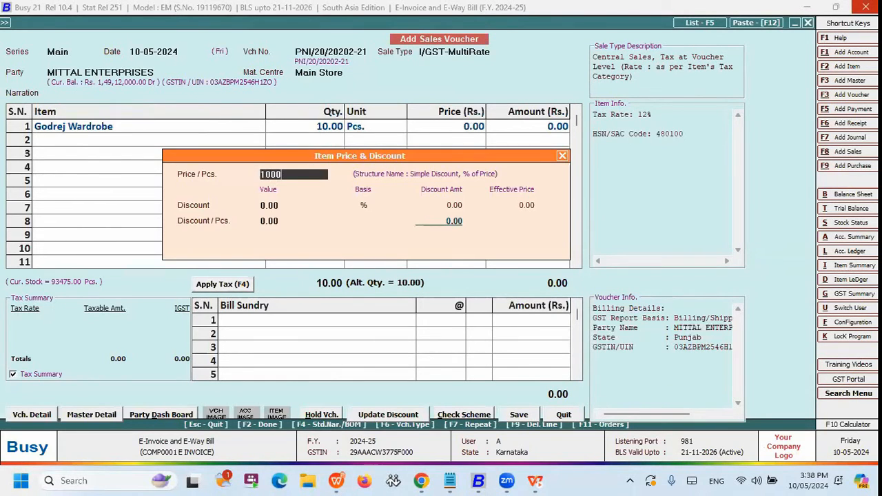
key(Return)
key(Return)
key(Return)
key(Return)
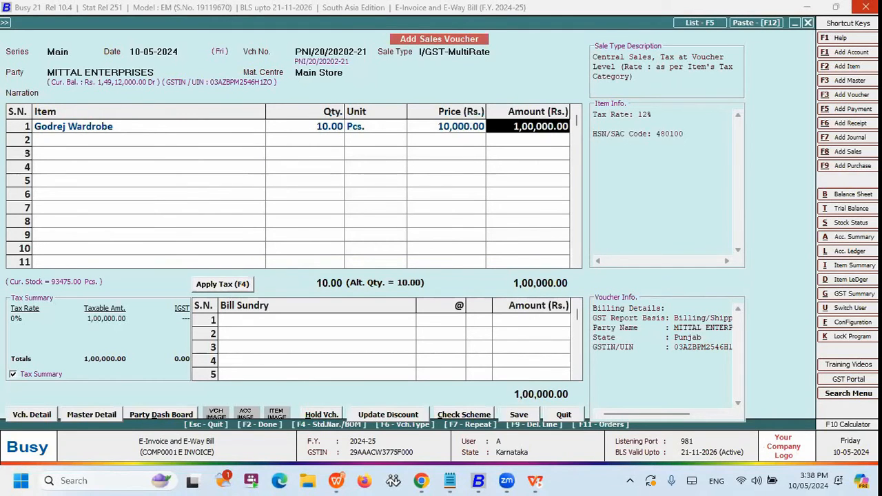
Apply 12% IGST to the sales voucher and accept its full amount as a new bill reference.
key(F4)
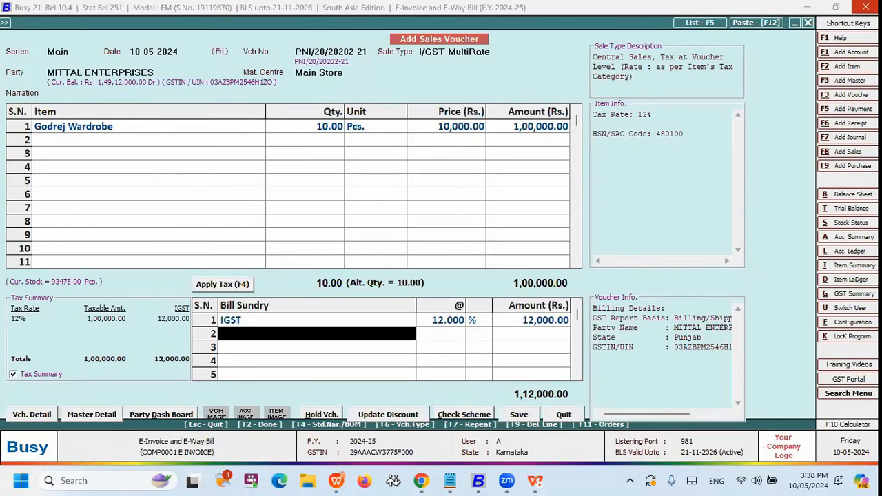
key(F2)
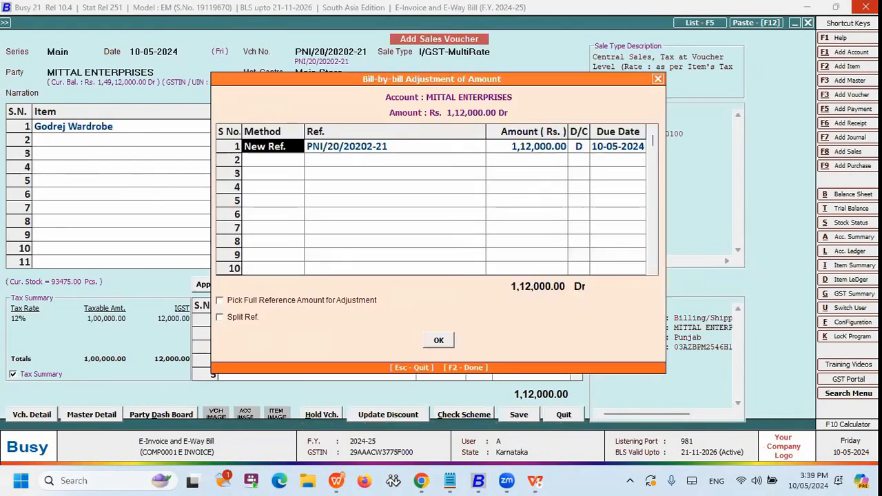
key(F2)
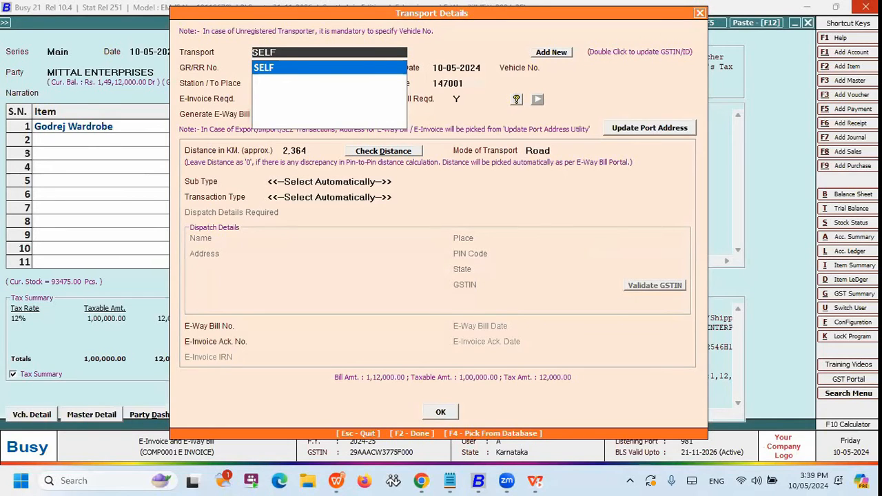
key(Return)
key(Return)
key(Return)
text(KA)
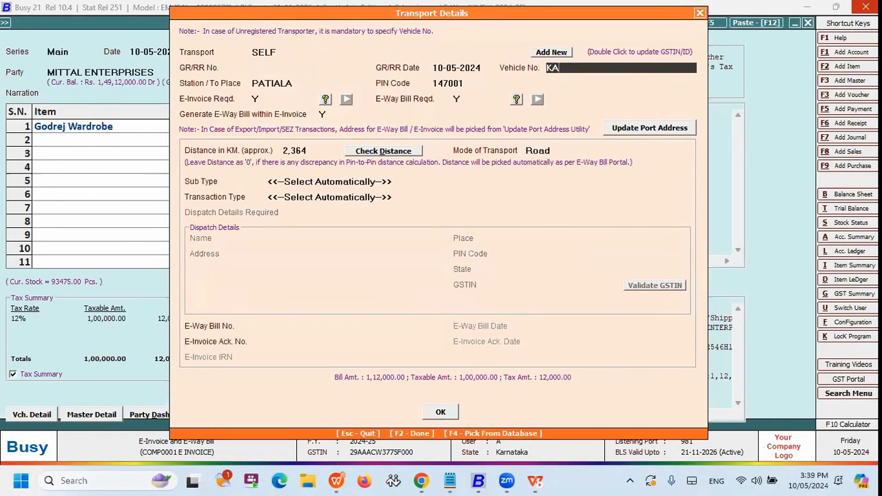
text(01KK34565)
key(Return)
Set the transport details to need an e-way bill but no e-invoice, accepting 2,364 km as the distance.
key(n)
key(Return)
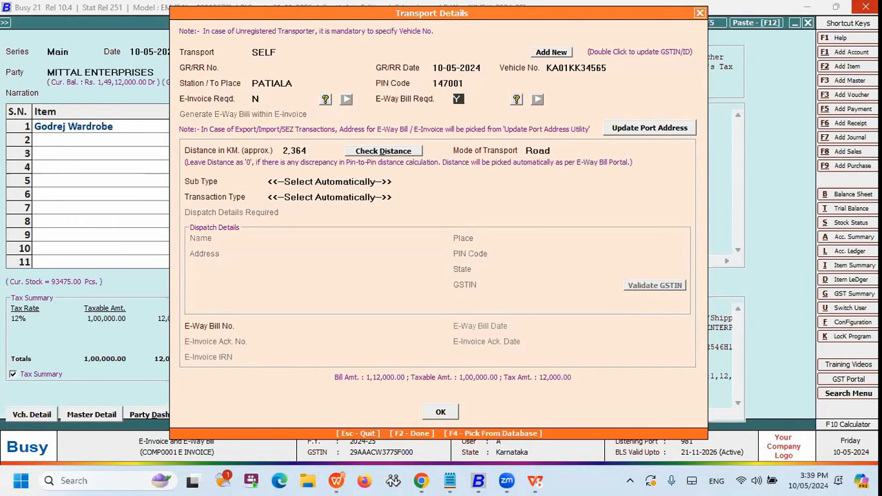
key(Return)
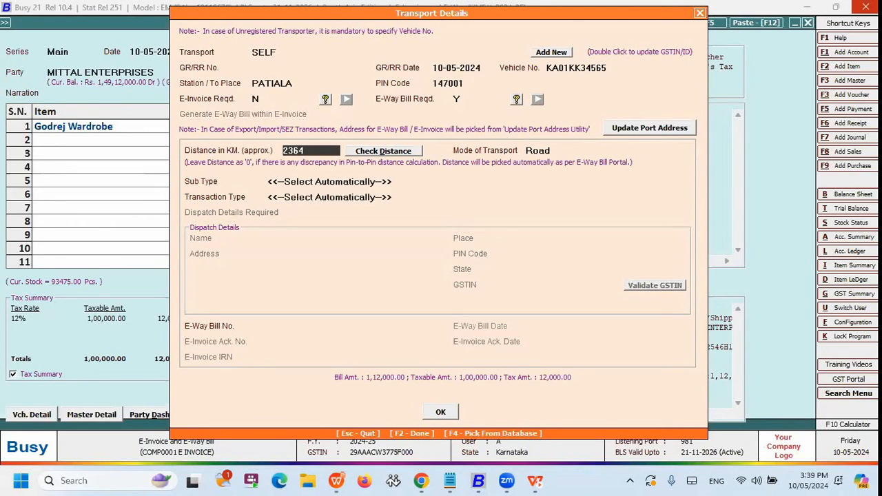
key(Return)
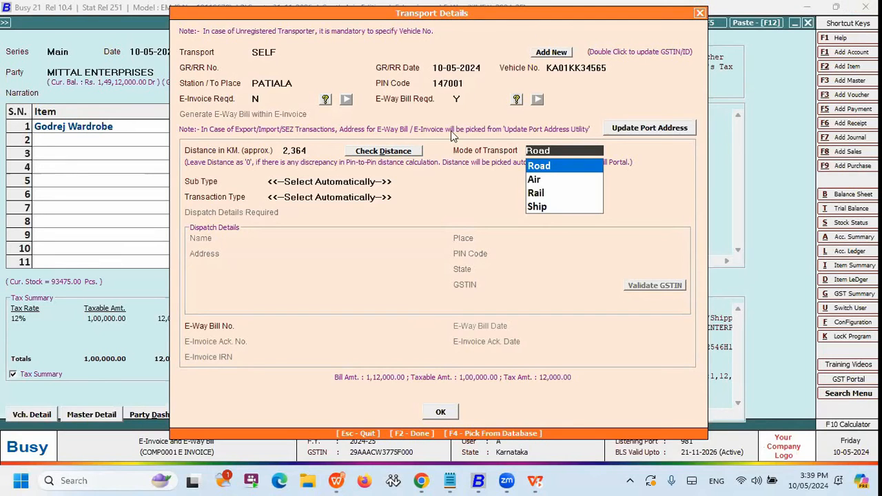
Check the distance to PATIALA without updating it, and save the sales voucher with its transport details.
click(406, 153)
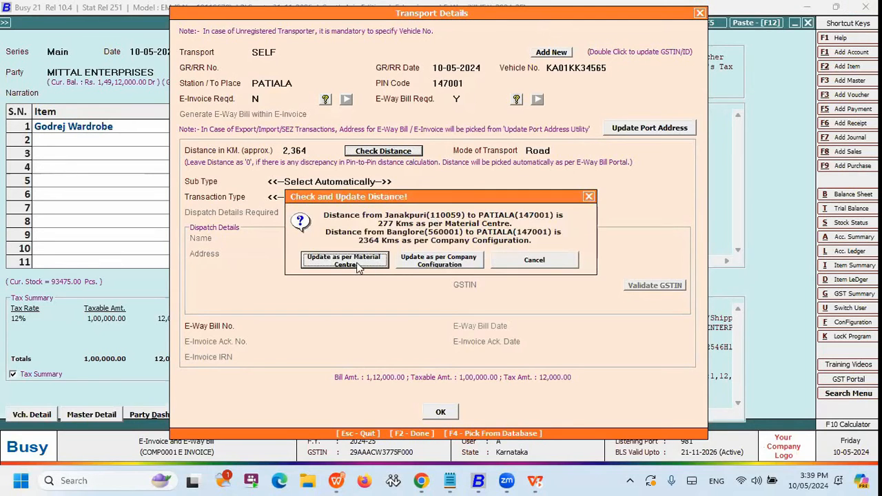
click(588, 197)
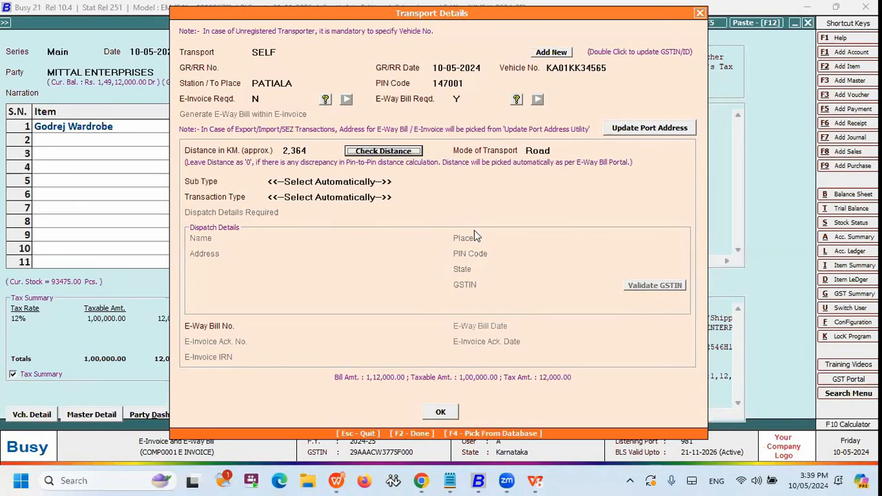
key(F2)
key(Return)
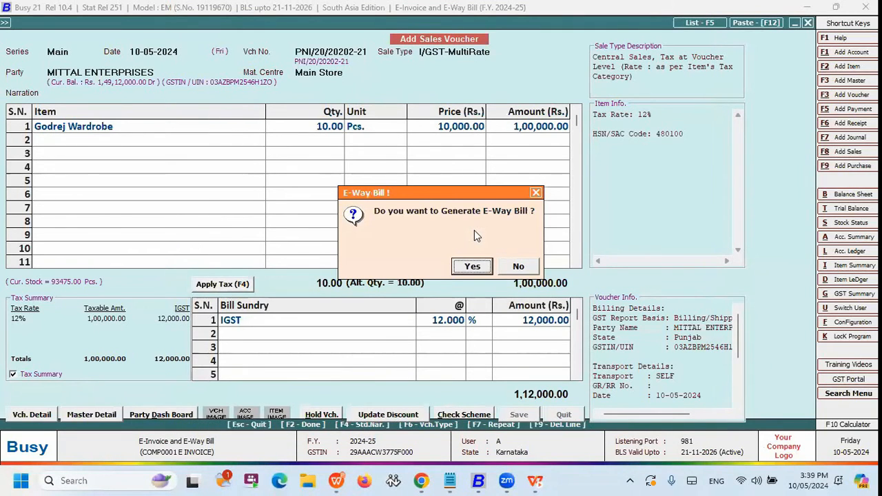
Choose to generate the e-way bill for the saved sales voucher in Automatic mode.
key(Return)
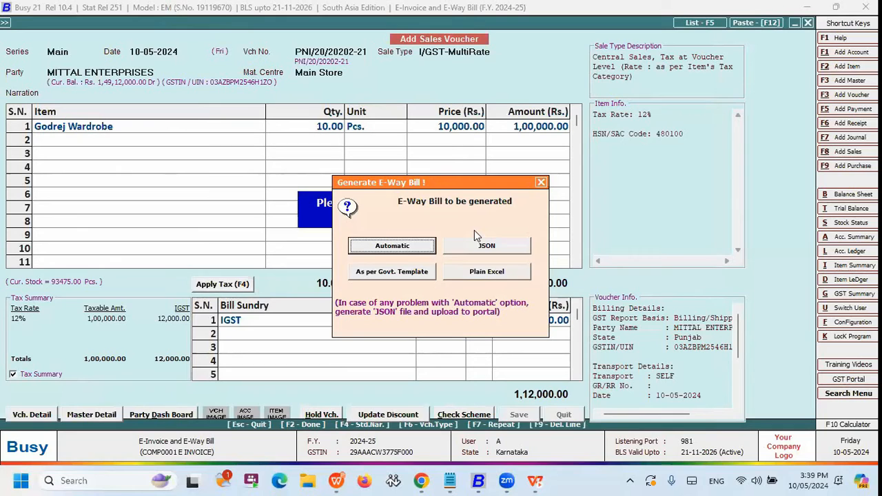
key(Right)
key(Right)
key(Right)
key(Right)
key(Right)
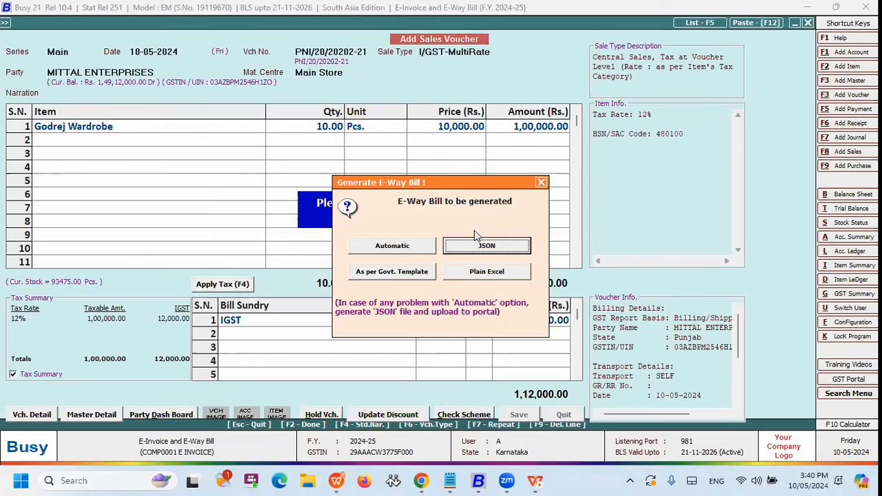
key(Tab)
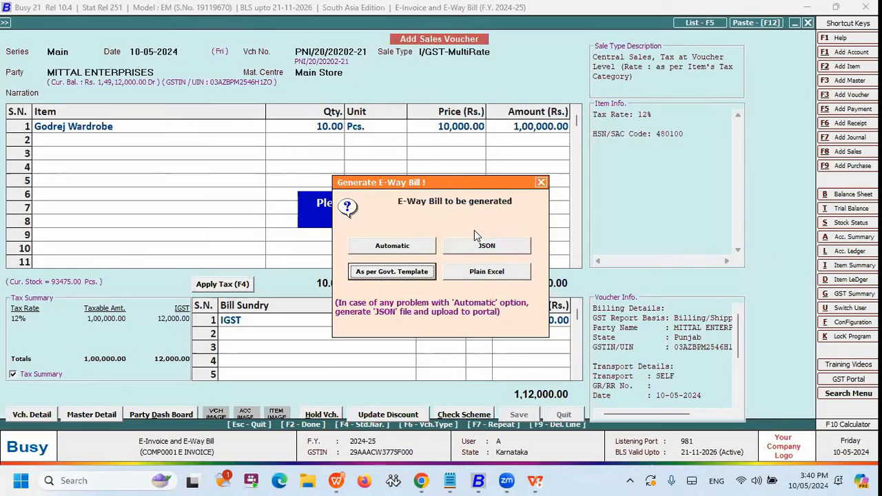
key(Up)
key(Up)
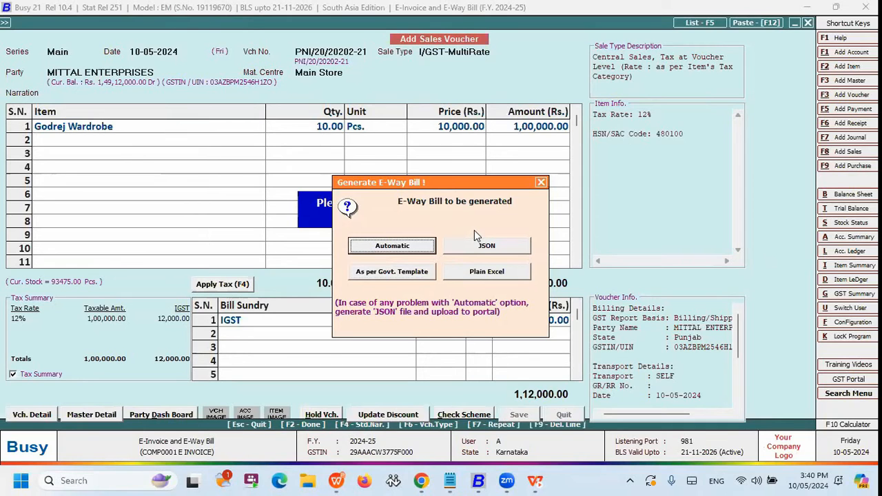
key(Return)
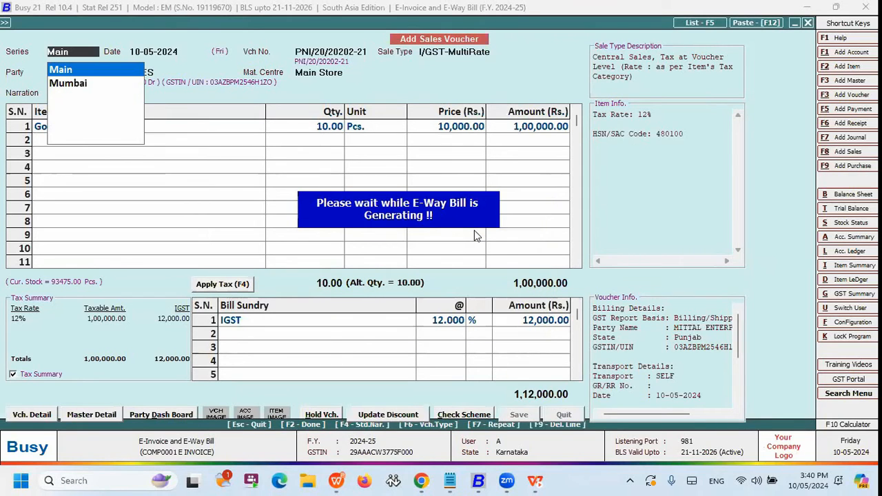
Keep Name for account and item and Main Unit for quantity, and check the e-way bill for possible errors.
key(Return)
key(Return)
key(Return)
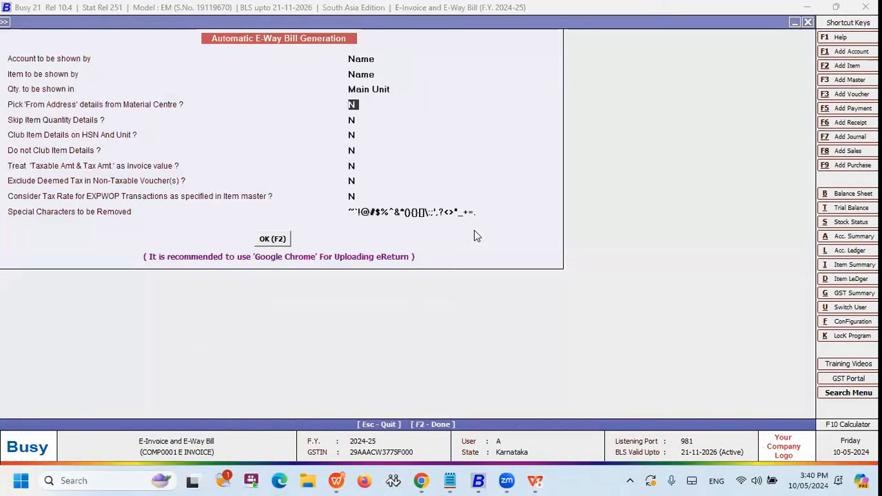
click(365, 61)
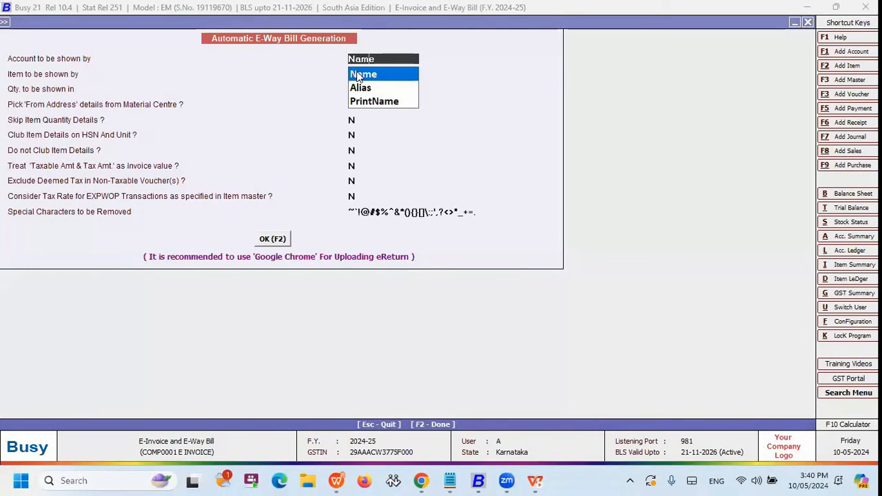
click(357, 71)
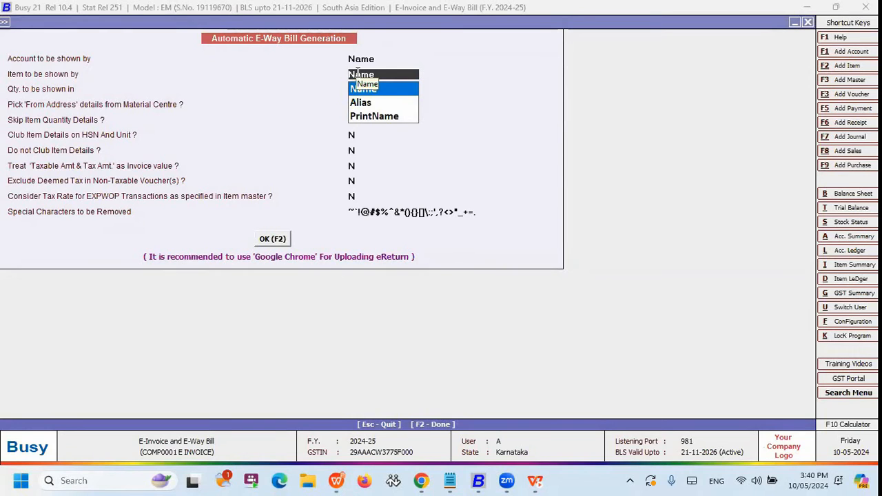
key(Return)
key(Return)
key(Return)
key(Return)
key(F2)
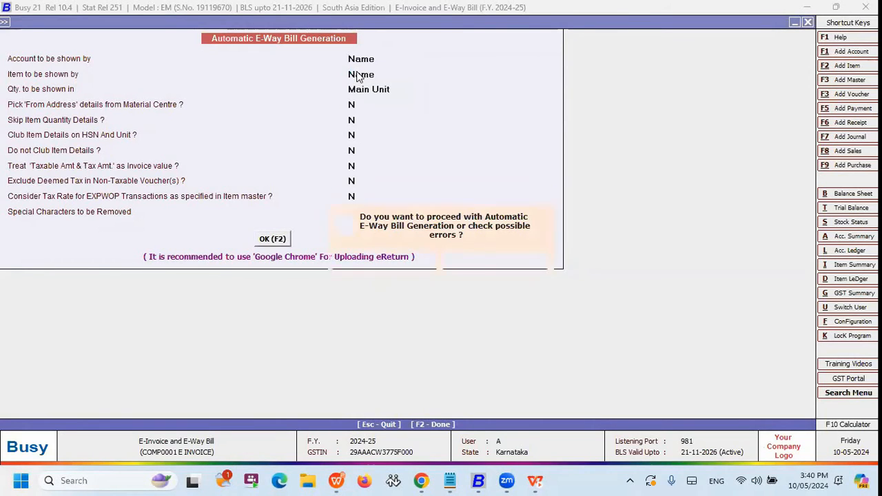
key(Return)
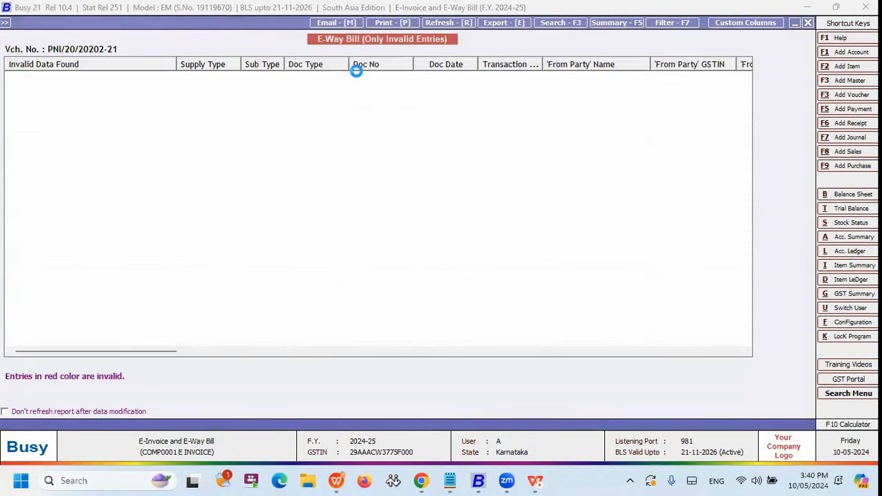
key(Escape)
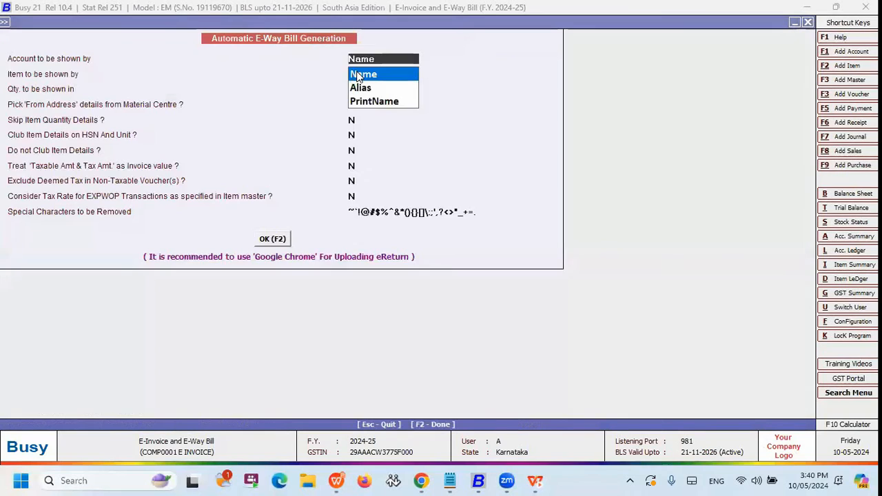
View the e-way bill details of the Godrej Wardrobe sale and try to generate the e-way bill automatically.
key(F2)
key(Right)
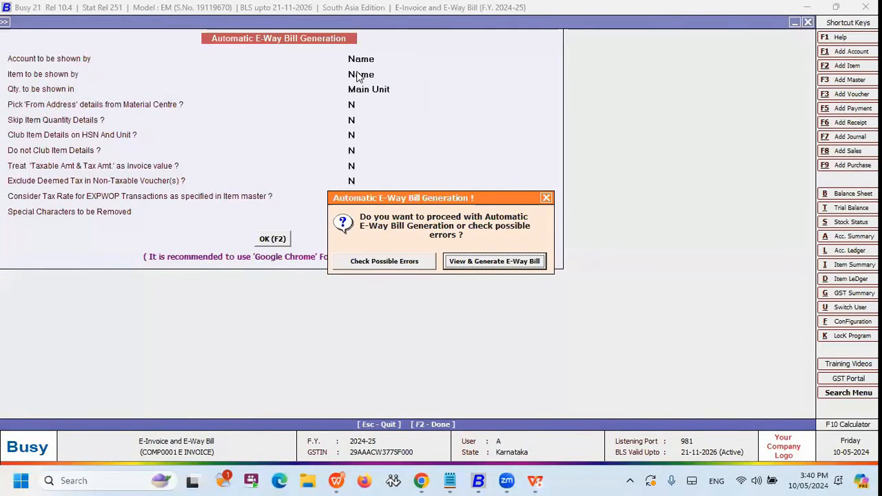
key(Return)
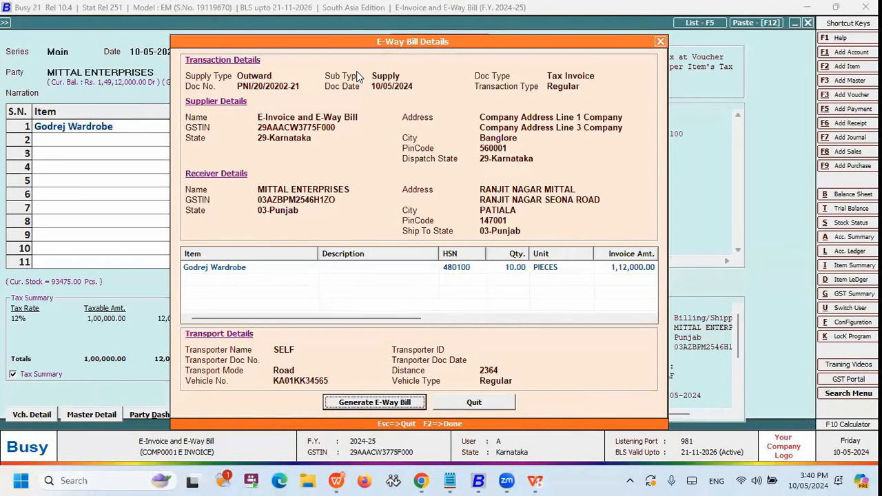
key(Return)
key(Return)
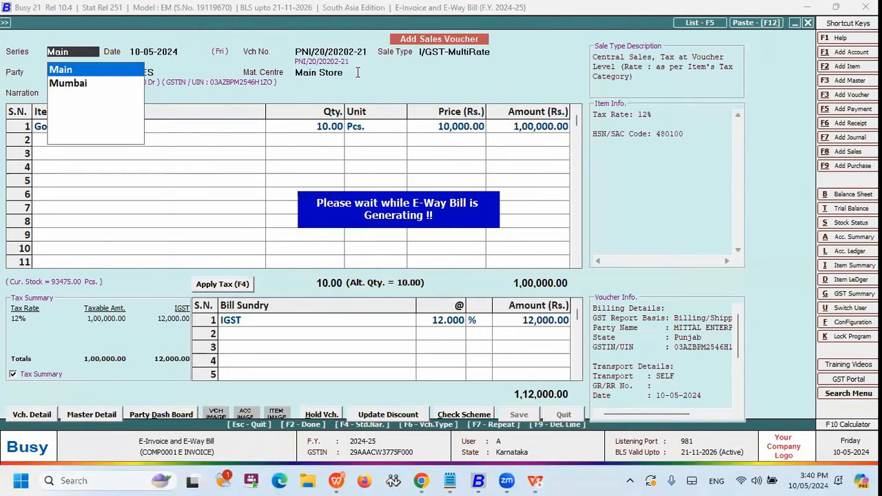
key(Return)
key(Right)
key(Return)
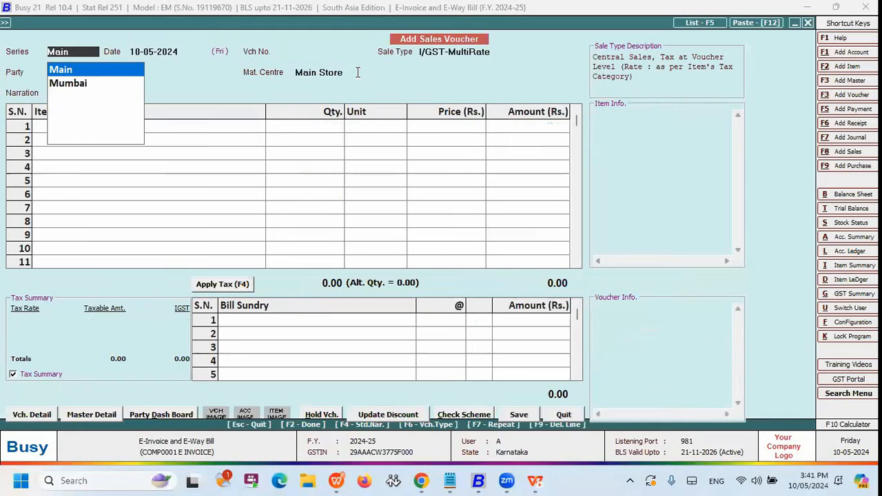
Leave the blank new voucher and open the Main series sales voucher dated 10-05-2024 for modification.
key(Escape)
key(Escape)
key(Down)
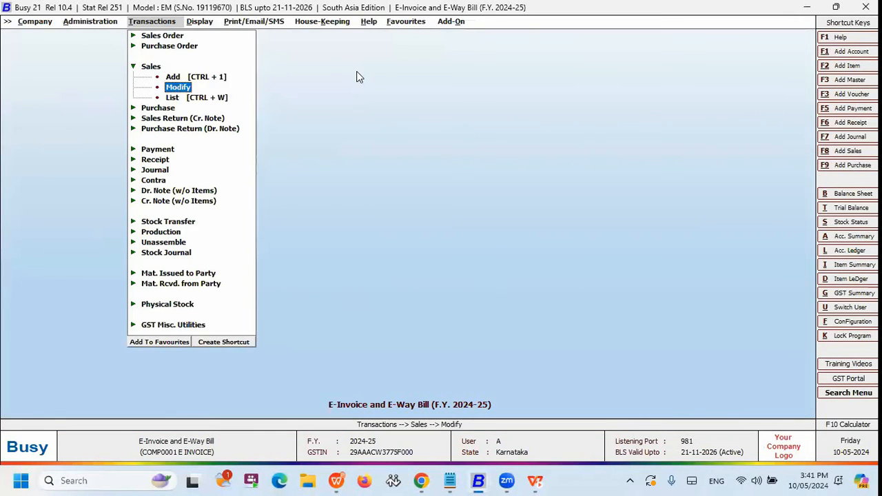
key(Return)
key(Return)
key(Return)
key(Return)
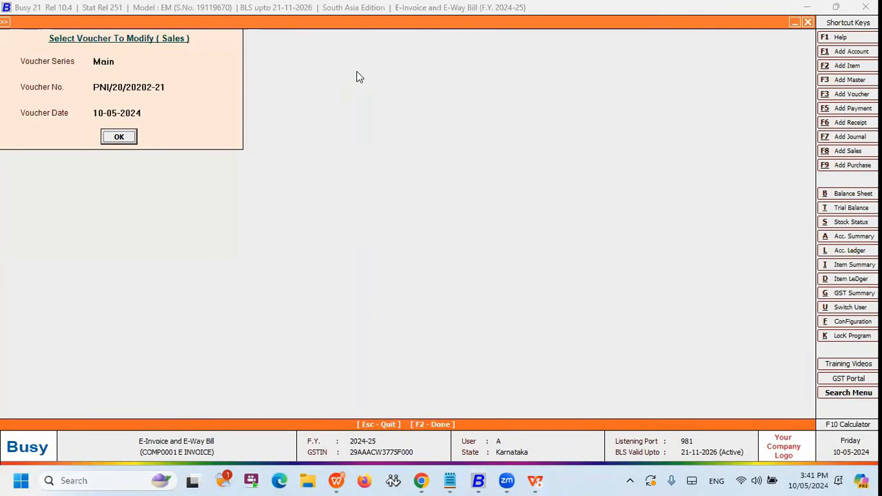
key(Return)
Re-save the voucher with the same transport details, generate its e-way bill and view the resulting e-way bill document.
key(F2)
key(F2)
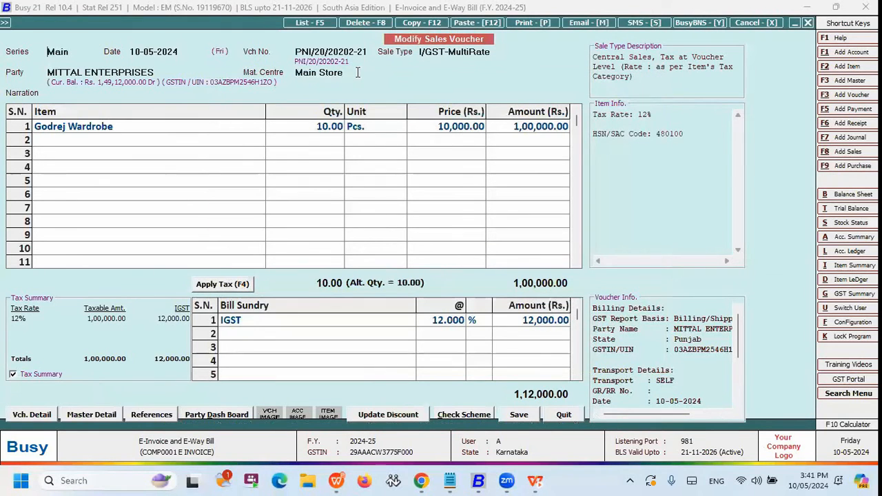
key(Return)
key(Return)
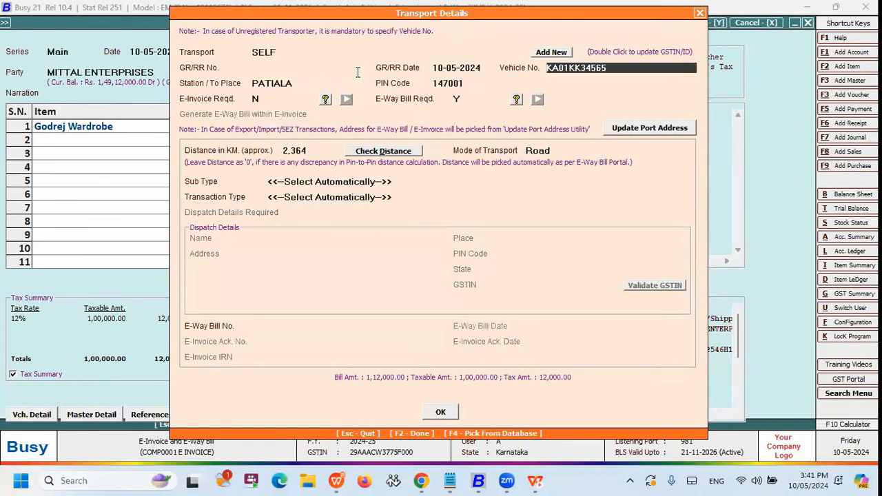
key(F2)
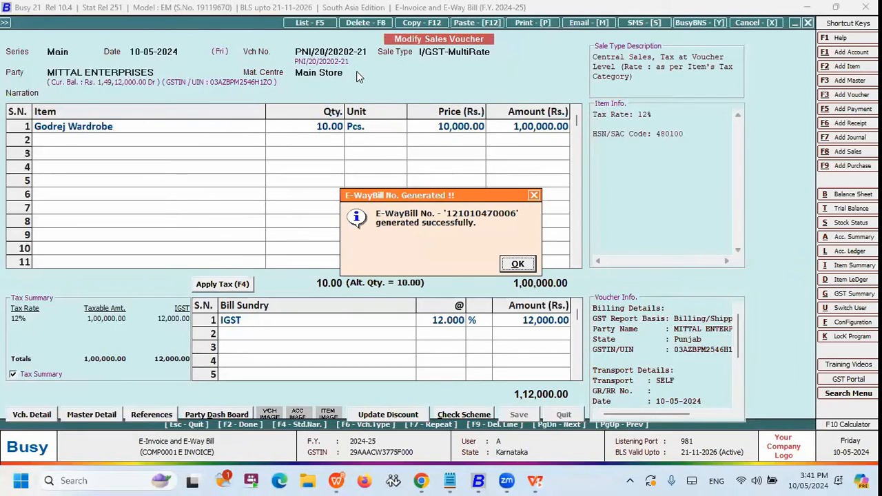
key(Return)
key(Return)
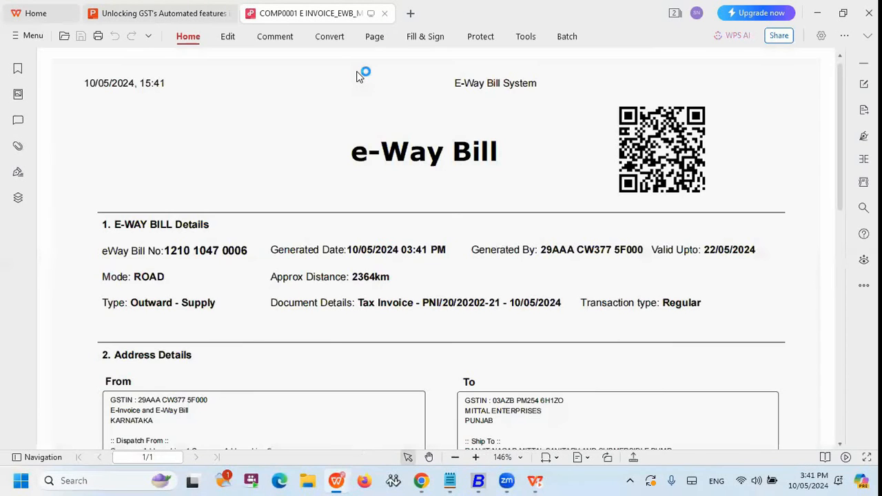
mouse_move(841, 82)
mouse_down()
mouse_move(852, 313)
mouse_move(858, 236)
mouse_move(842, 77)
mouse_up()
key(alt+Tab)
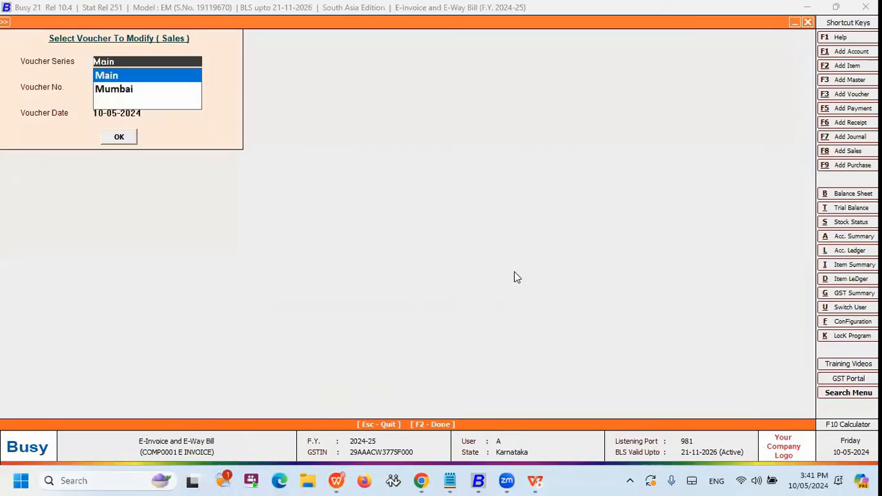
Select the same Main series sales voucher dated 10-05-2024 again for modification.
key(Escape)
key(Return)
key(Down)
key(Return)
key(Return)
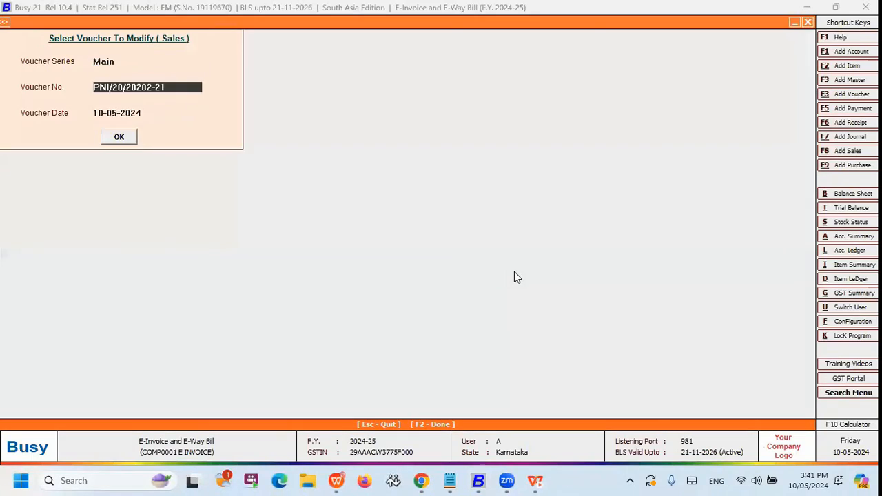
key(Return)
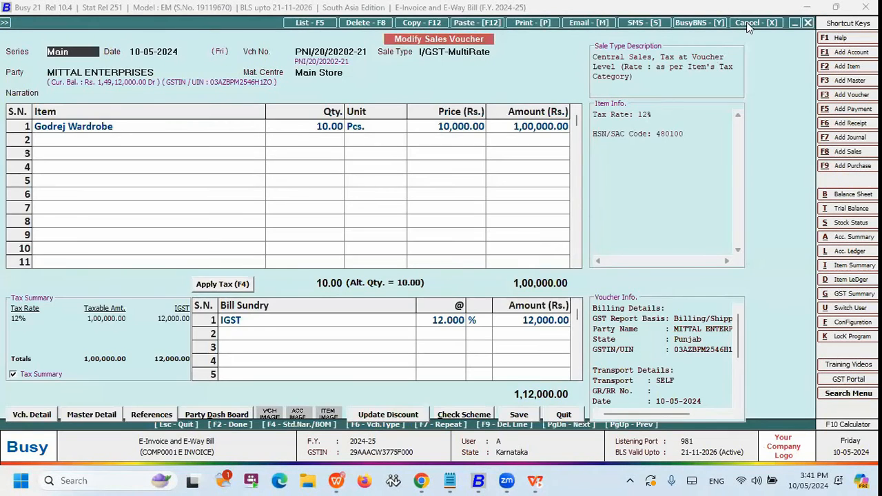
Cancel the MITTAL ENTERPRISES sales voucher with the cancellation narration "order cancelled".
click(749, 26)
key(Left)
key(Return)
text(order cancelled)
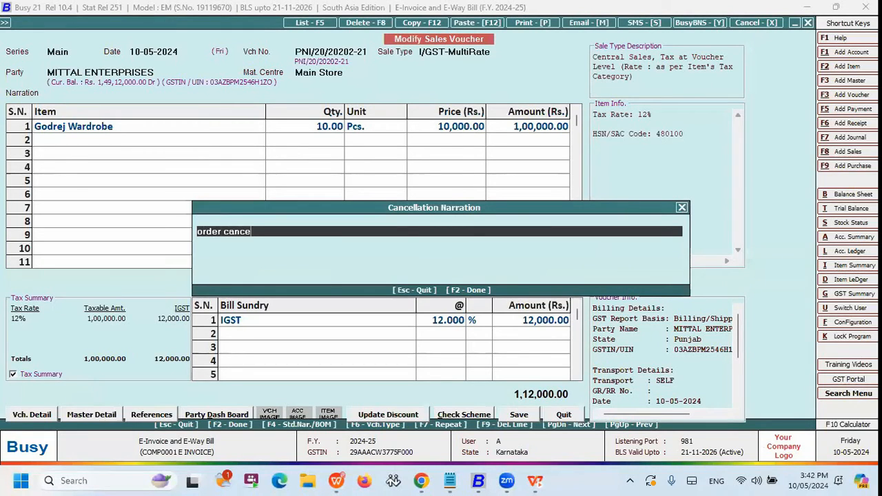
key(Return)
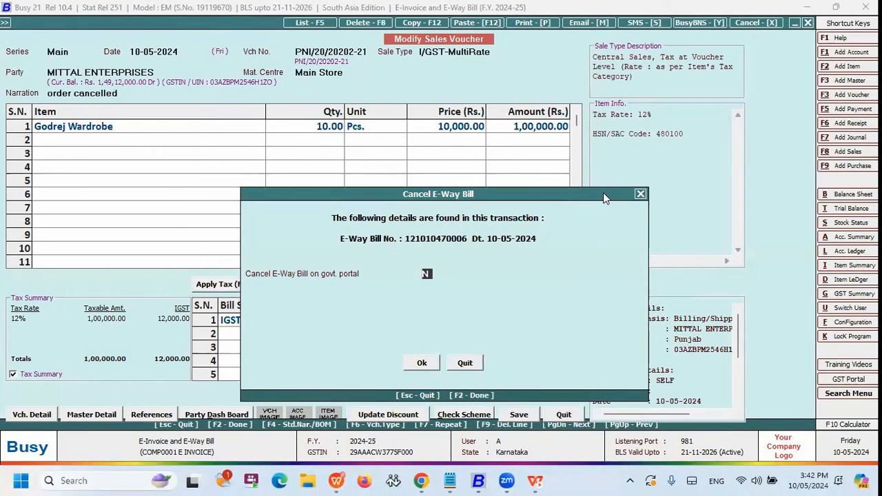
Cancel the voucher's e-way bill on the government portal with reason Order Cancelled and remarks "order cANCELLED".
key(y)
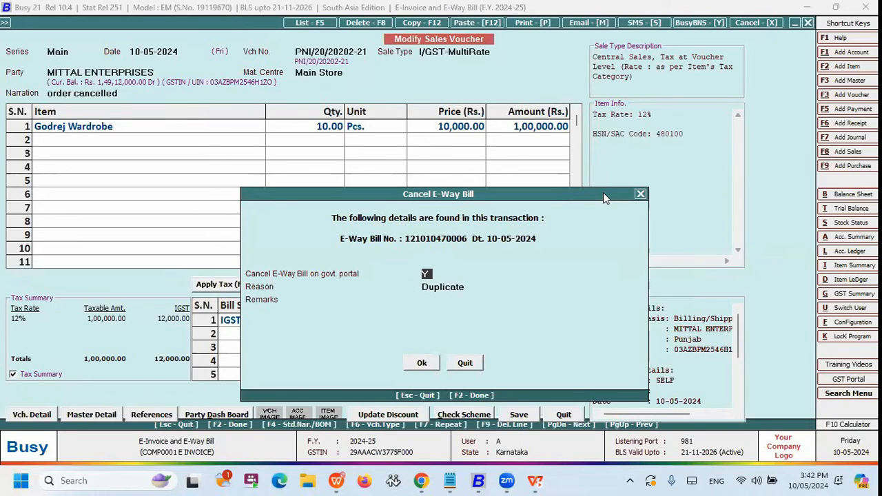
key(Return)
key(Down)
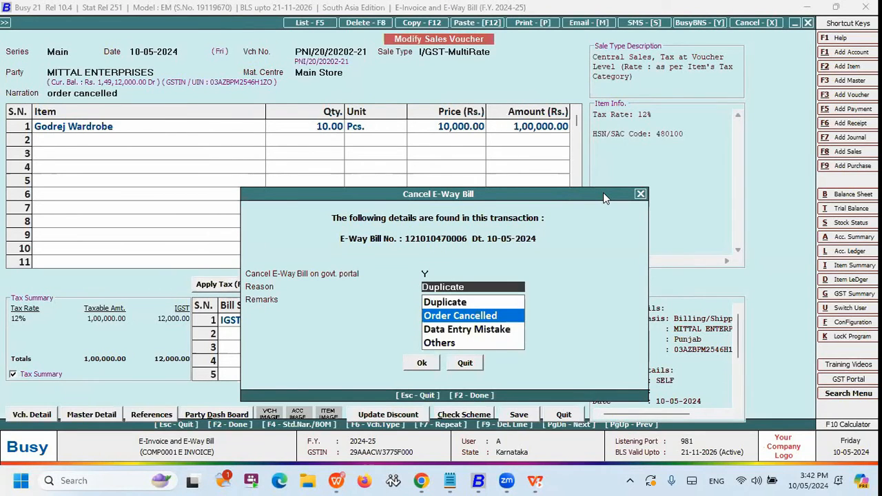
key(Return)
text(o)
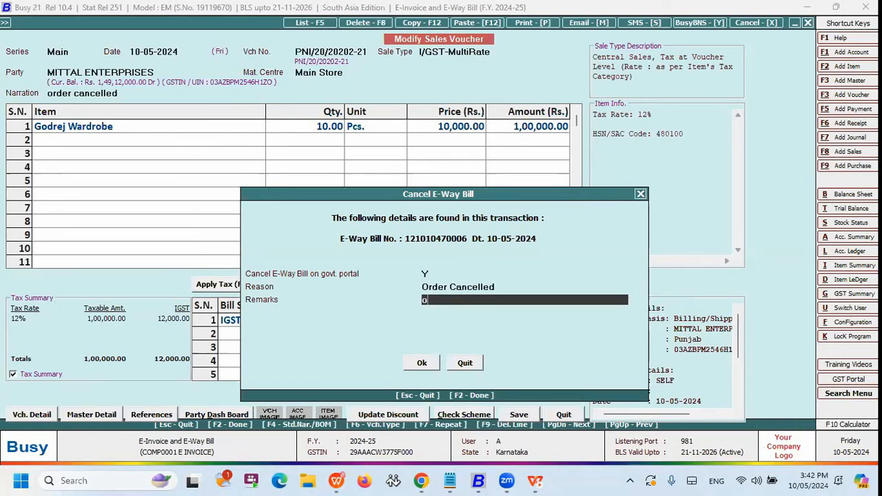
text(rder c)
key(BackSpace)
key(BackSpace)
text(cANCELLED)
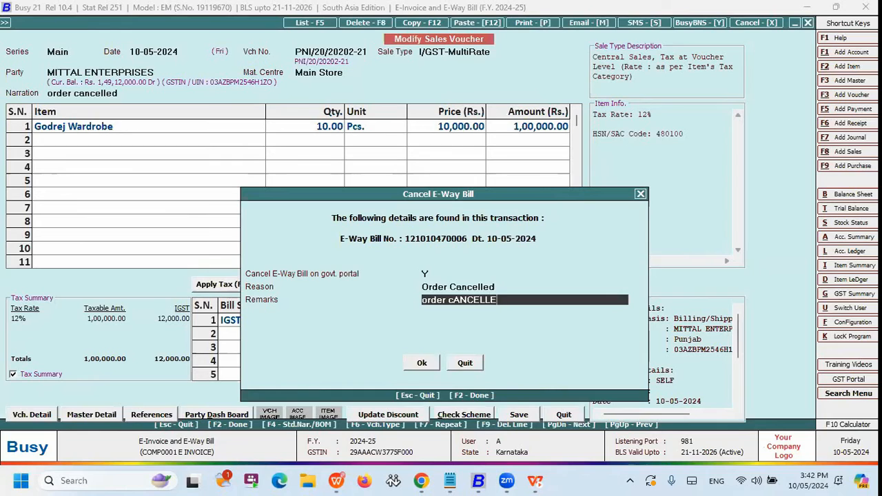
key(Return)
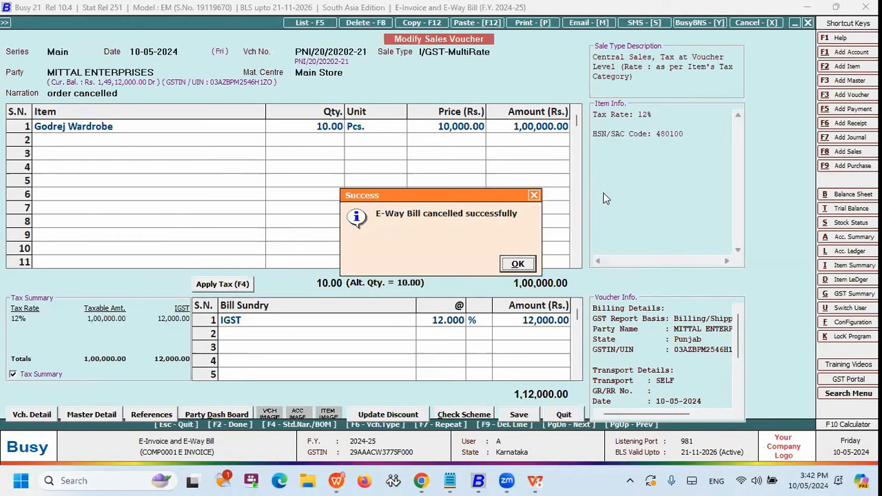
key(Return)
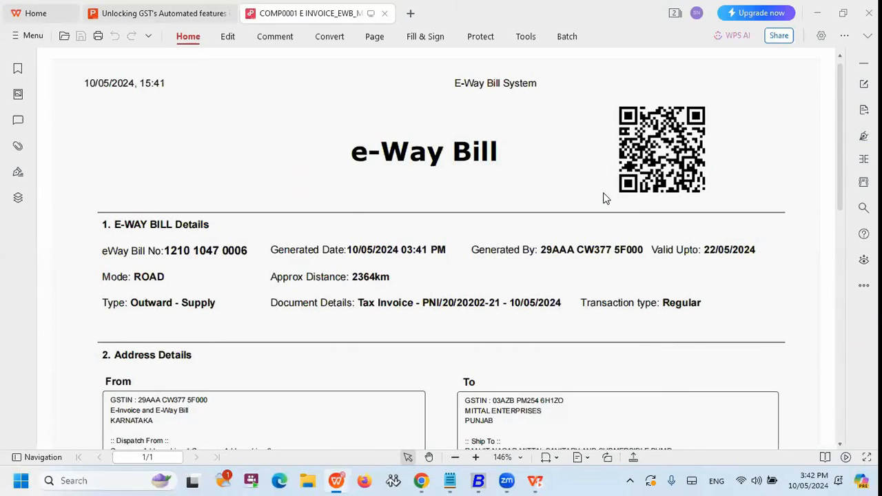
key(alt+Tab)
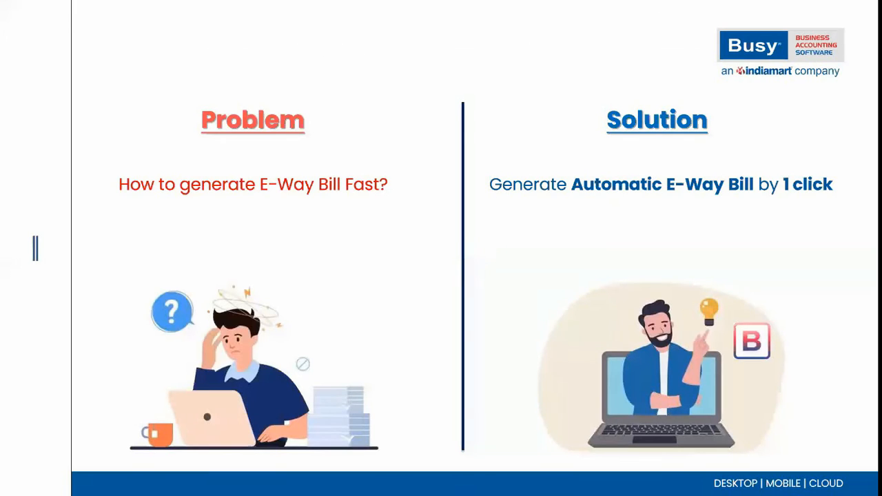
click(439, 240)
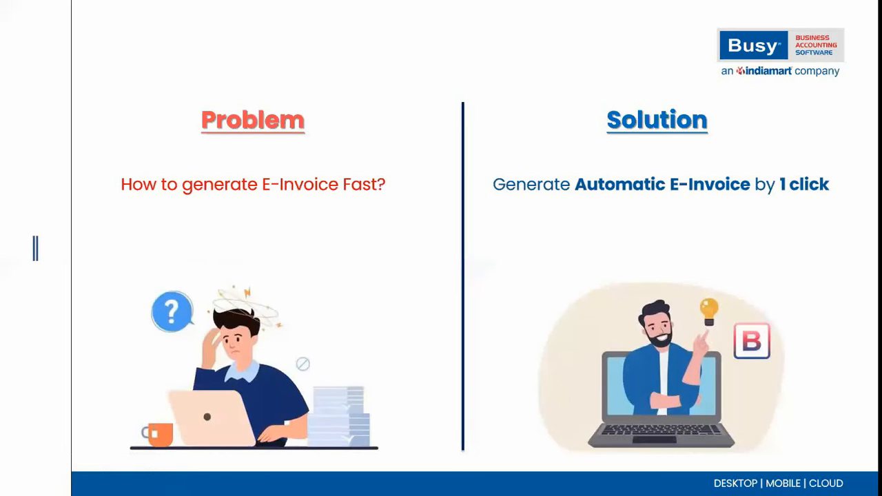
key(alt+Tab)
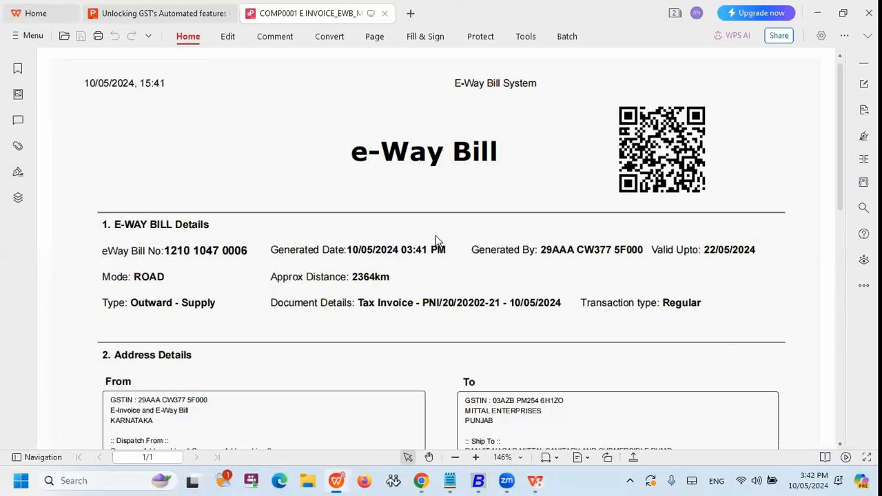
key(alt+Tab)
Decline sending the notification, leave voucher modification, and start a new Main series sales voucher with sale type I/GST-MultiRate.
key(Tab)
key(Return)
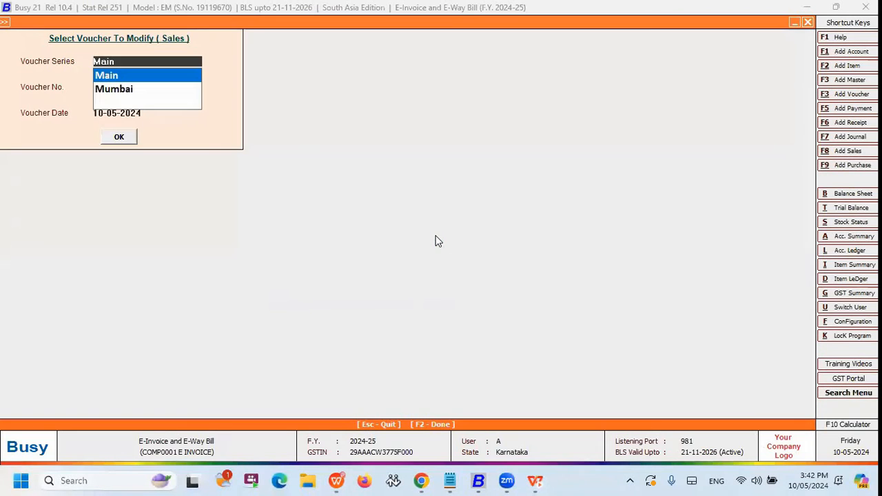
key(Escape)
key(Up)
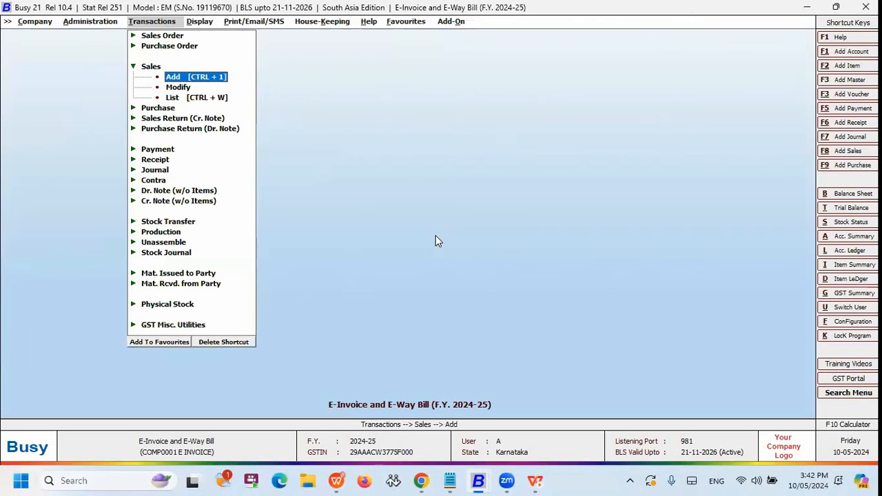
key(Return)
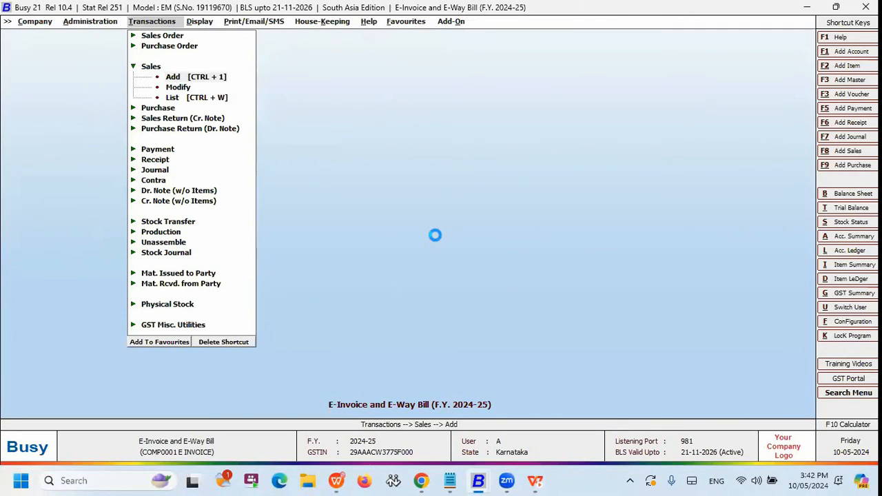
key(Return)
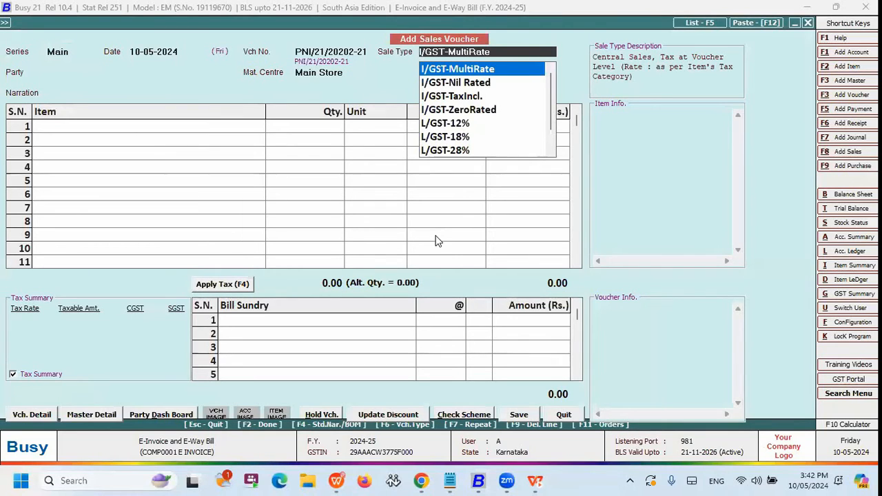
key(Return)
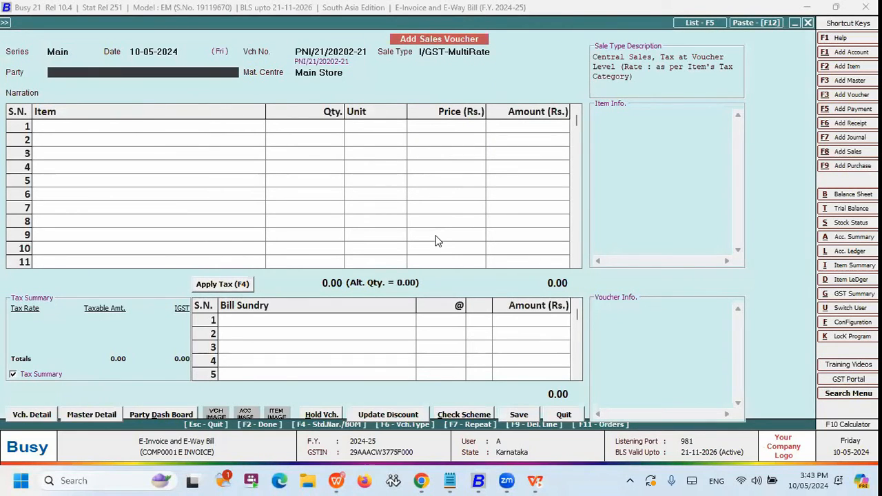
Choose MITTAL ENTERPRISES as the voucher's party, with GST report basis As Per Party Master.
key(space)
key(Down)
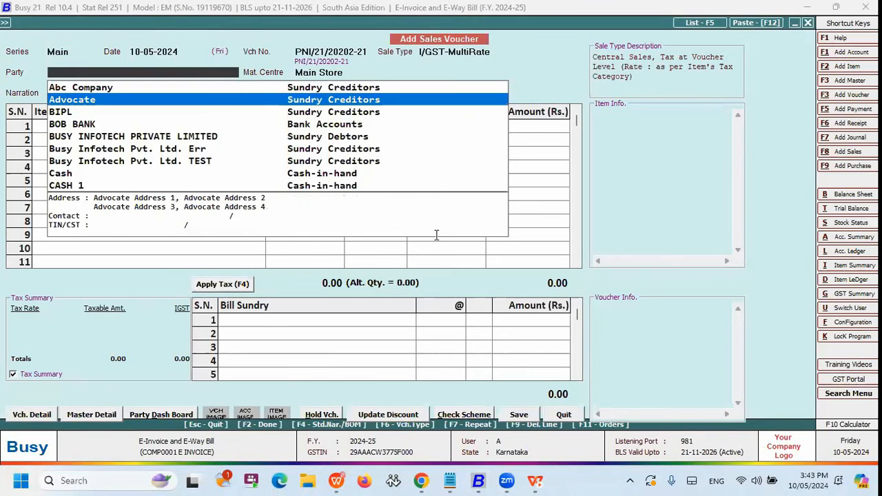
text(MI)
key(Return)
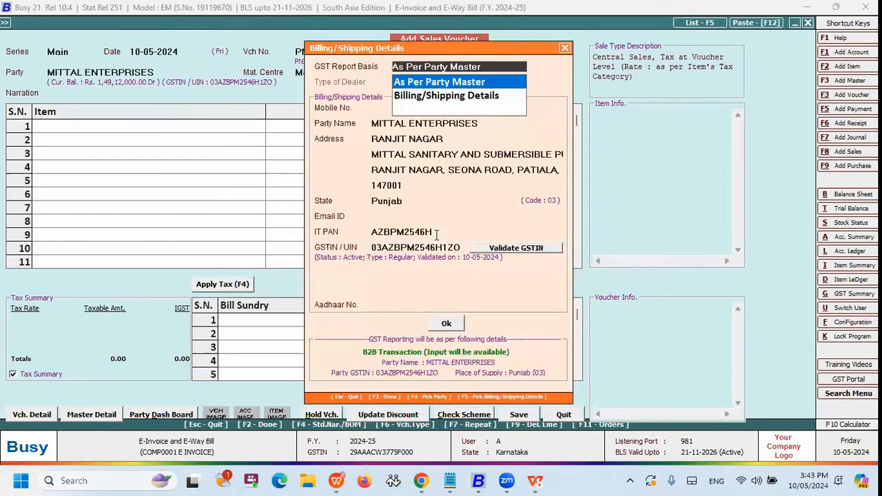
key(Return)
Add 10 Pcs. of Godrej Wardrobe at Rs. 10,000 each with 12% IGST and save the sales voucher.
key(space)
key(Down)
key(Down)
key(Down)
key(Down)
key(Down)
key(Down)
key(Up)
key(Down)
key(Down)
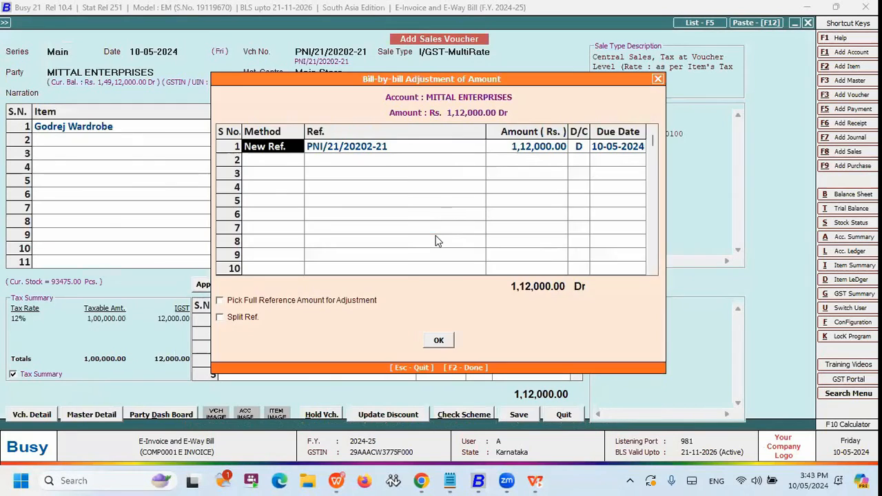
key(F2)
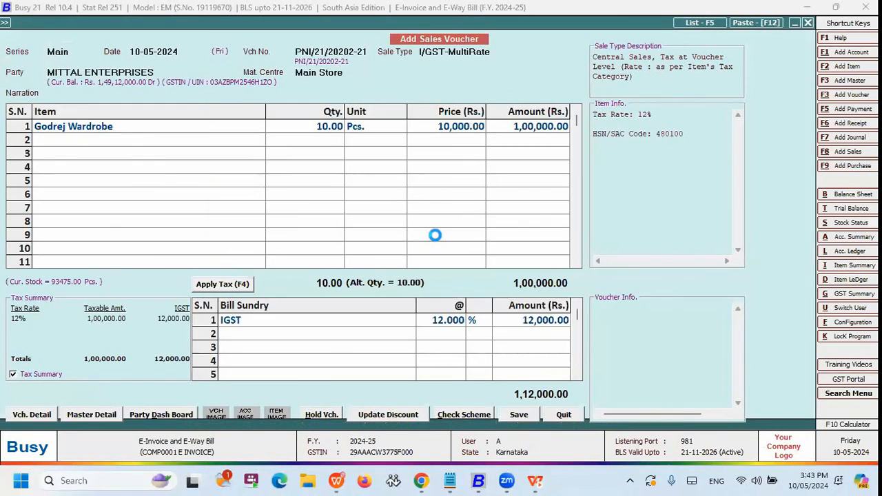
Keep transport SELF to PATIALA with e-invoice required, set E-Way Bill Reqd. to N and confirm the transport details.
key(Return)
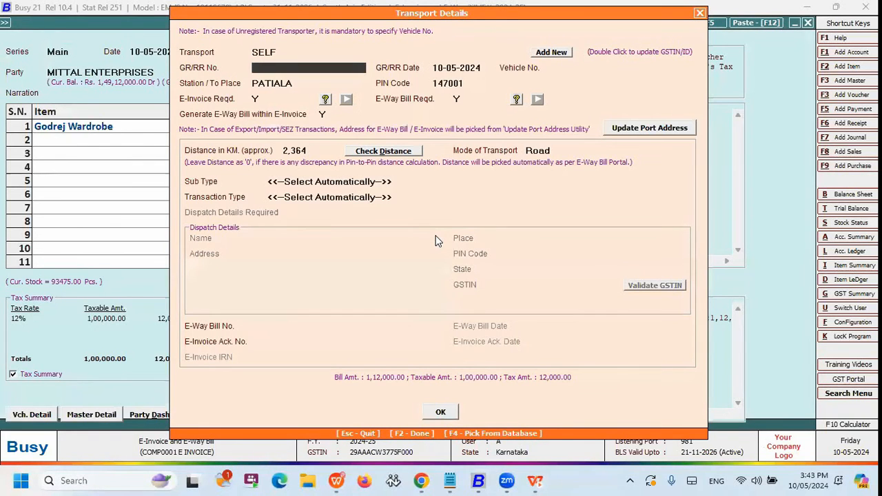
key(Return)
key(Return)
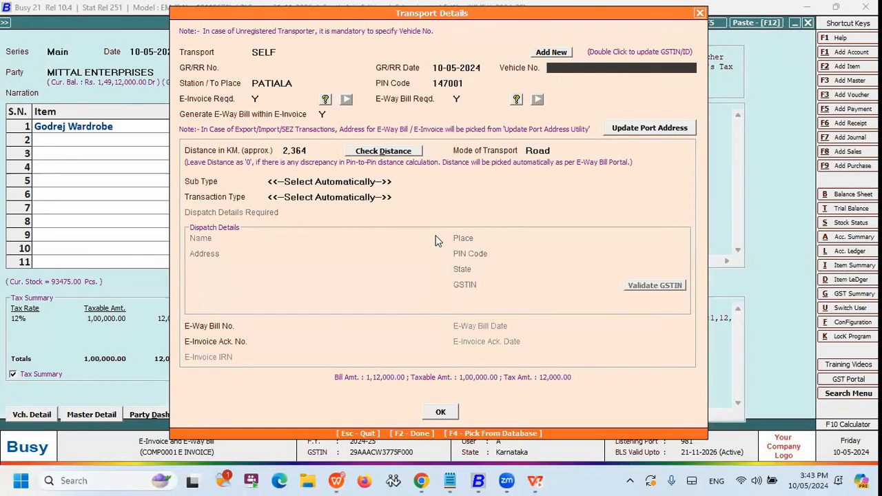
key(Return)
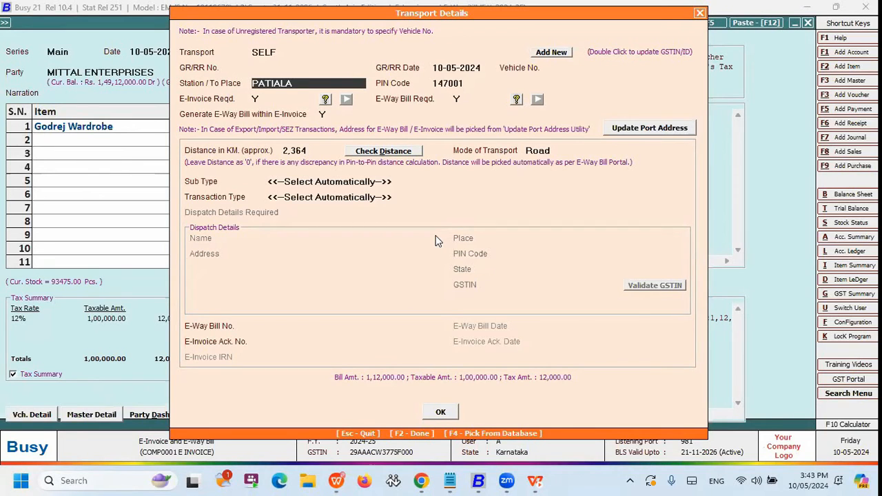
key(Return)
key(Return)
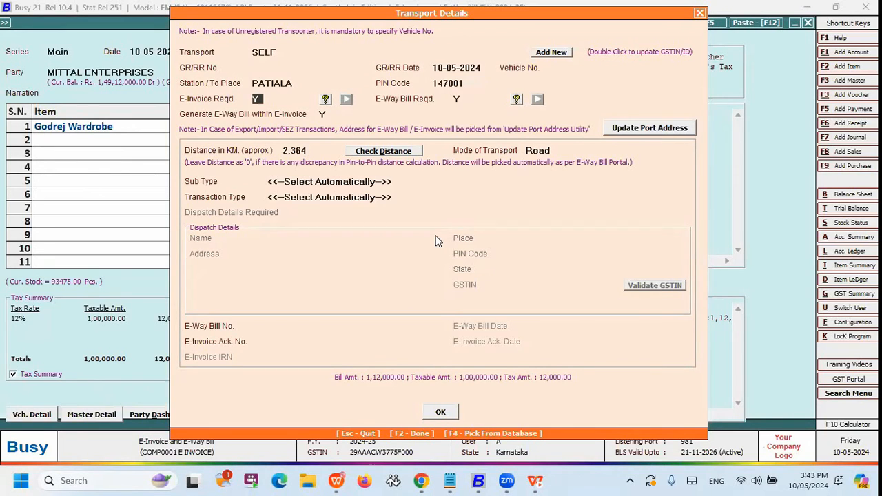
key(Return)
text(N)
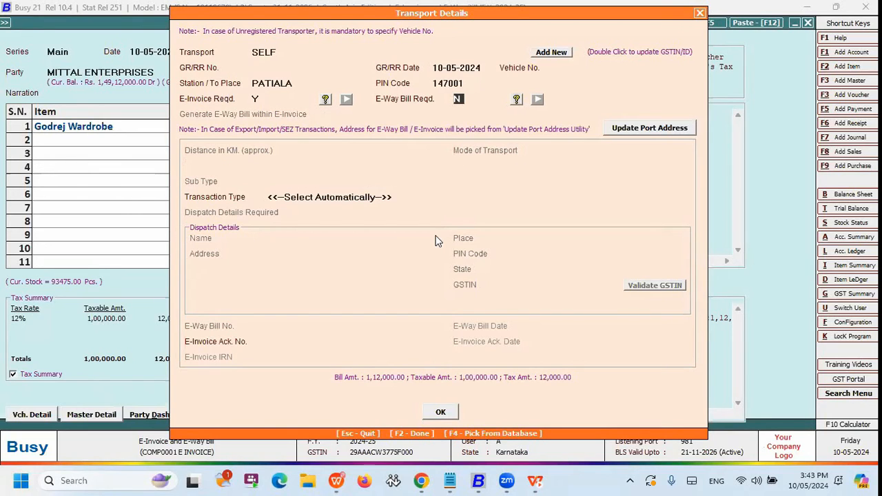
key(F2)
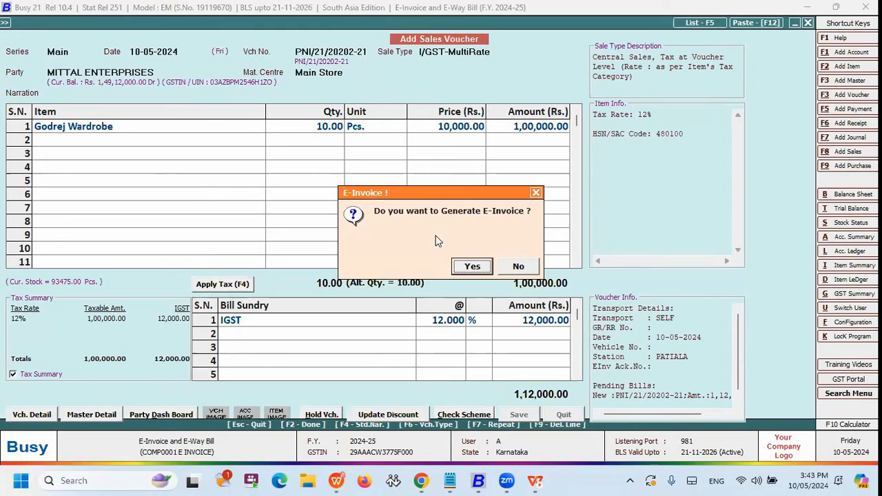
Generate the voucher's e-invoice with the Automatic option and view the resulting e-invoice document.
key(Return)
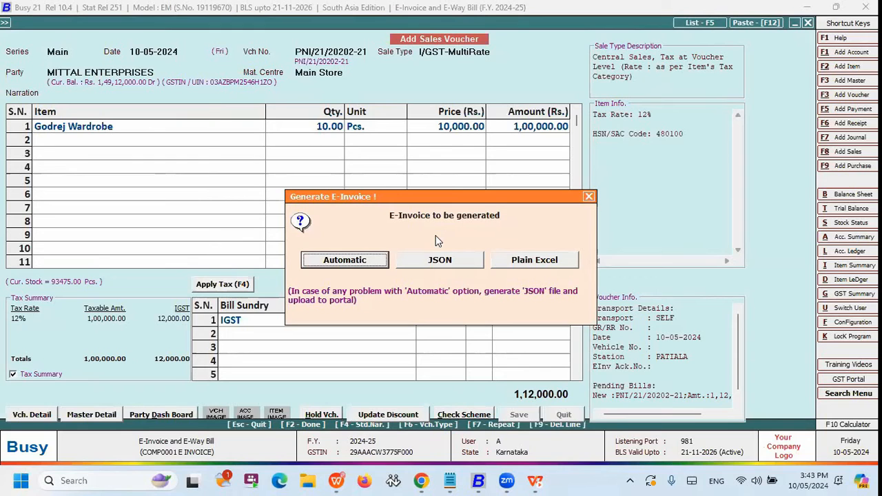
key(Return)
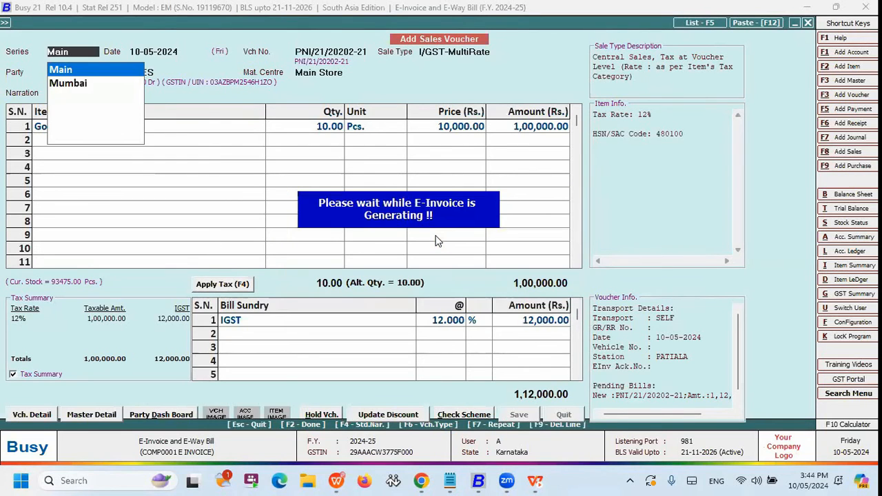
key(Return)
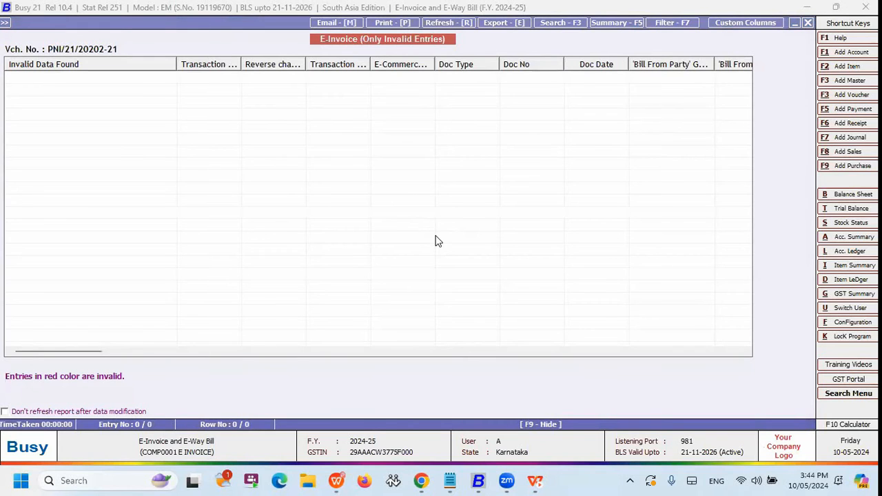
key(Escape)
key(Right)
key(Return)
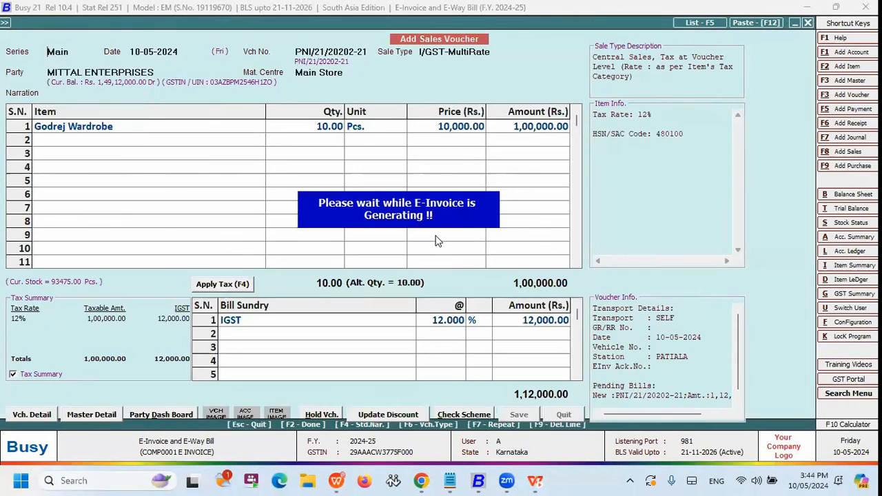
key(Return)
key(Return)
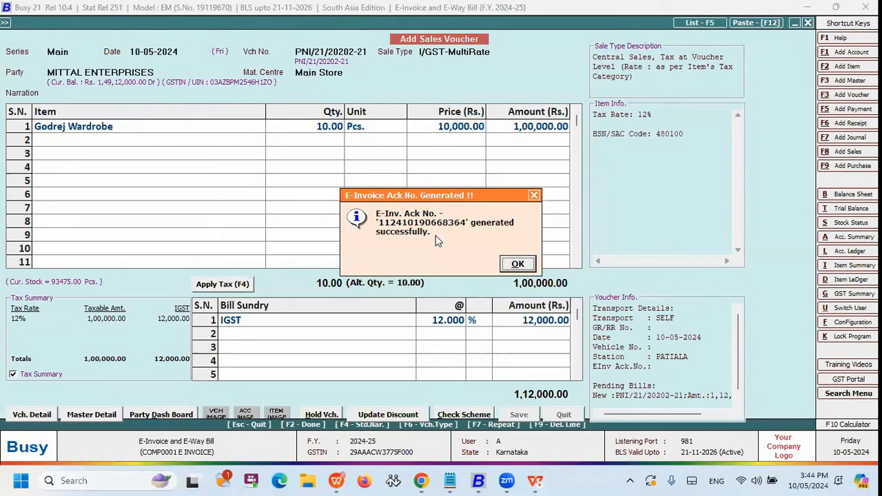
key(Return)
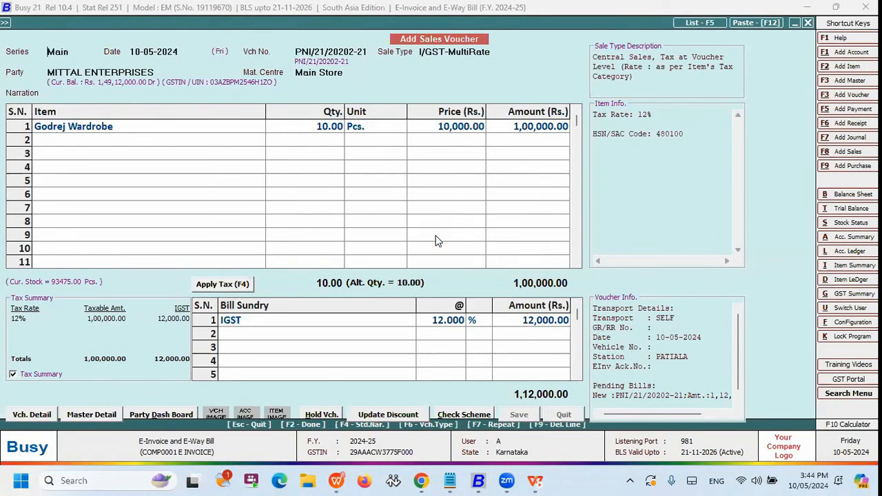
key(Return)
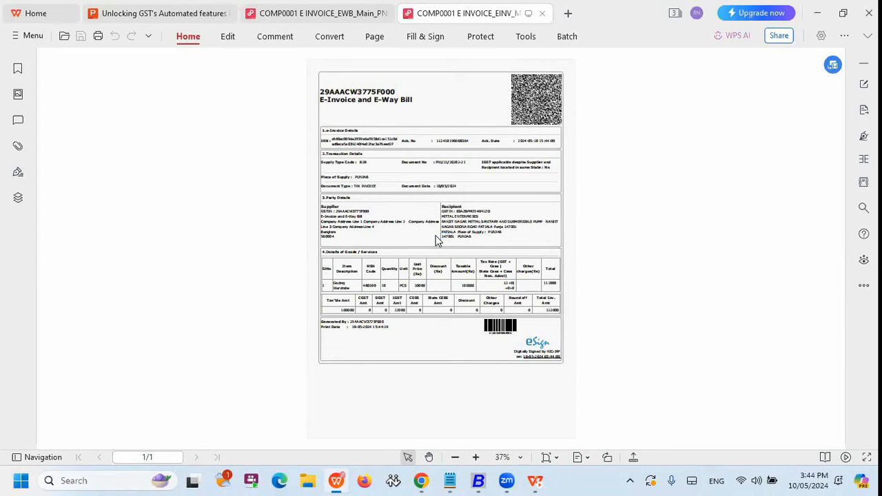
Leave the e-invoice document, decline printing the sales invoice, and exit the blank new sales voucher.
click(818, 14)
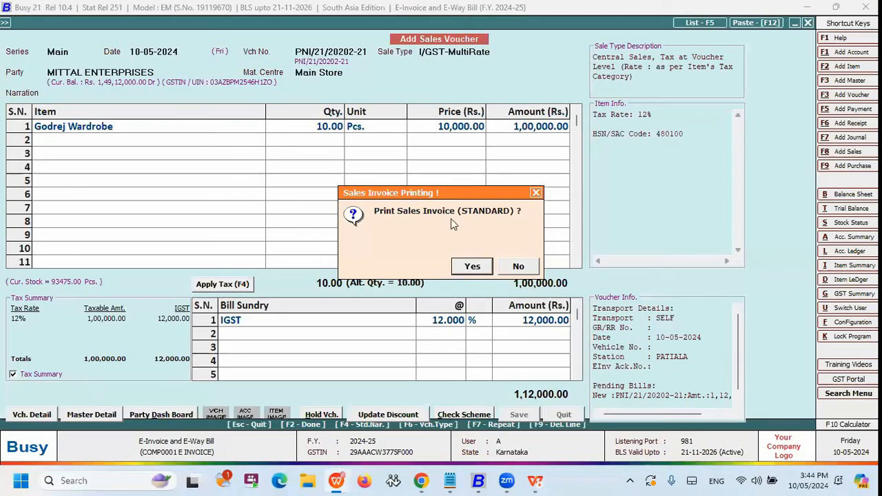
click(519, 267)
click(527, 261)
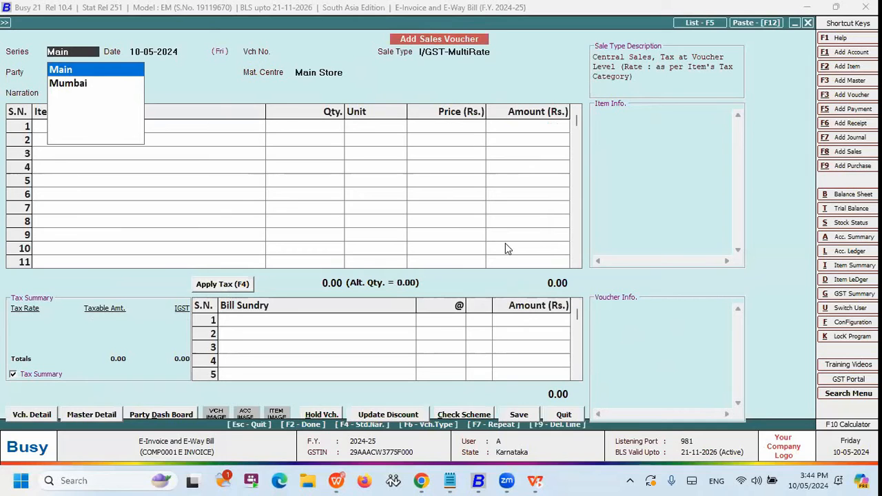
key(Escape)
key(Escape)
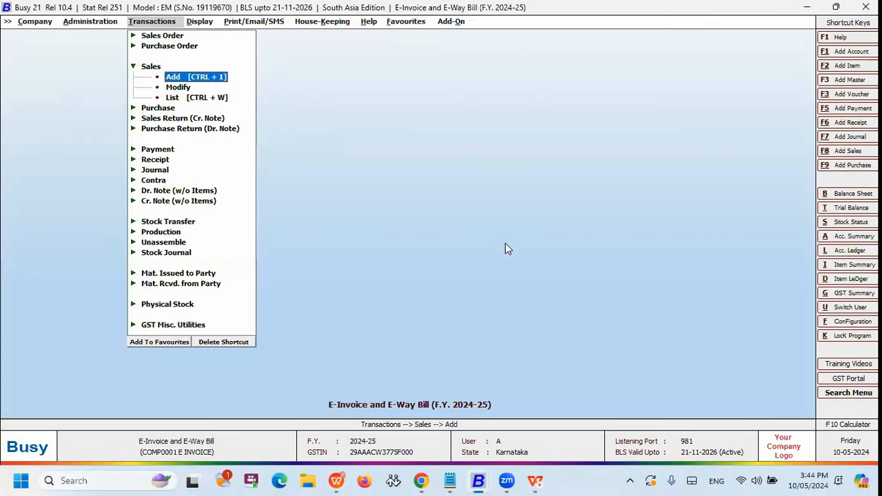
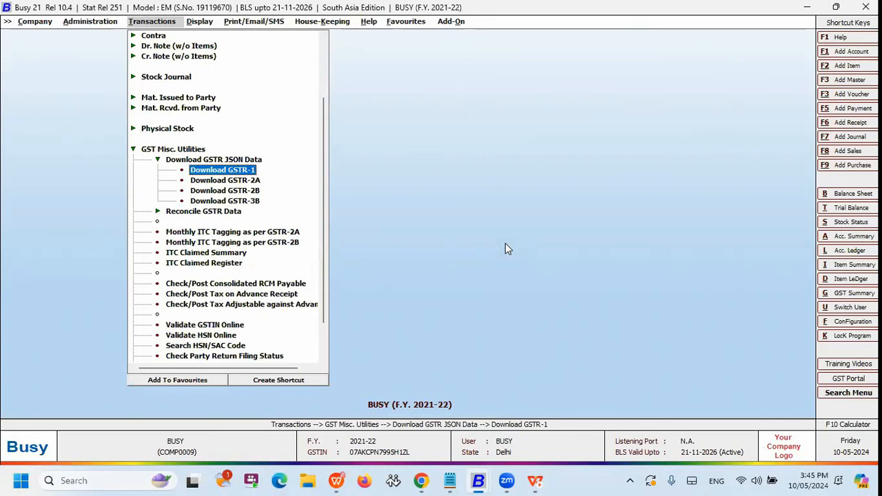
Open the GSTR-1 JSON download screen, review the month-wise save status, and exit it.
key(Down)
key(Down)
key(Down)
key(Up)
key(Up)
key(Up)
key(Return)
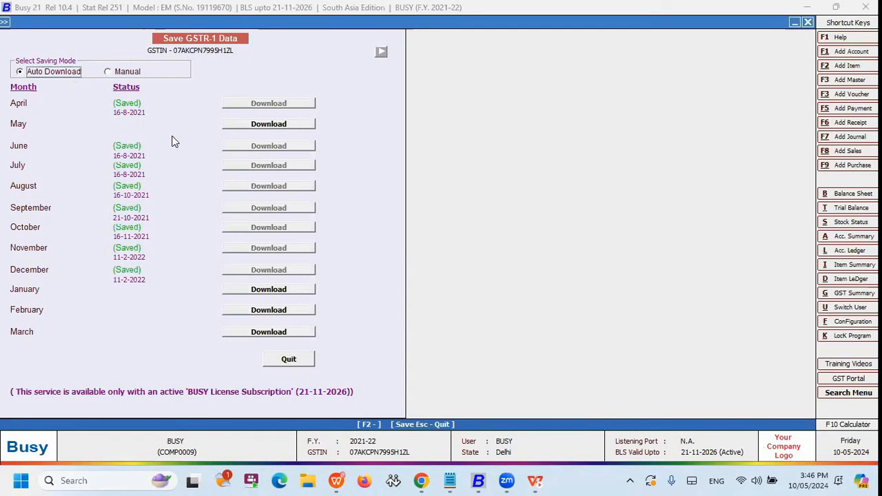
key(Escape)
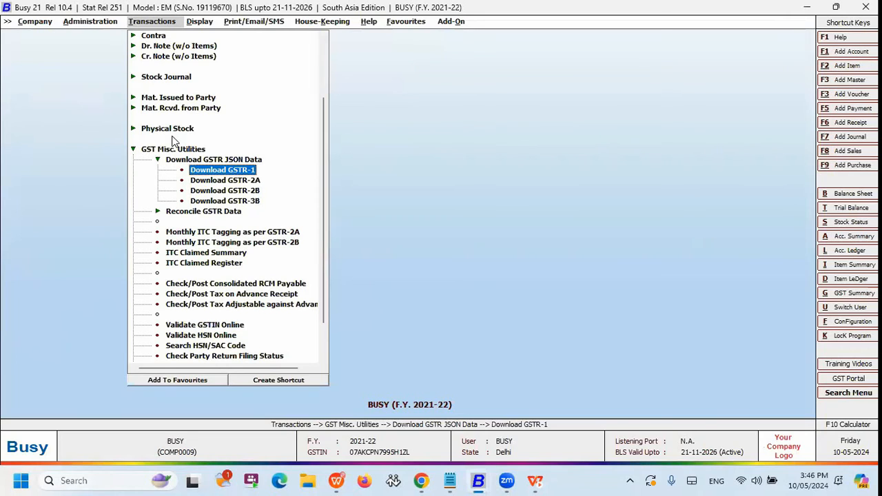
Expand the Reconcile GSTR Data utilities and look over the GSTR-1 and GSTR-2A reconciliation options.
key(Down)
key(Down)
key(Down)
key(Down)
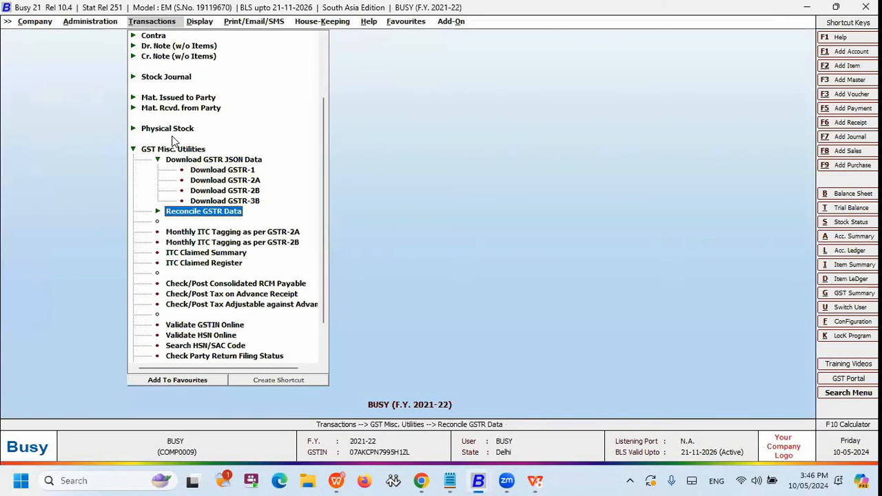
key(Return)
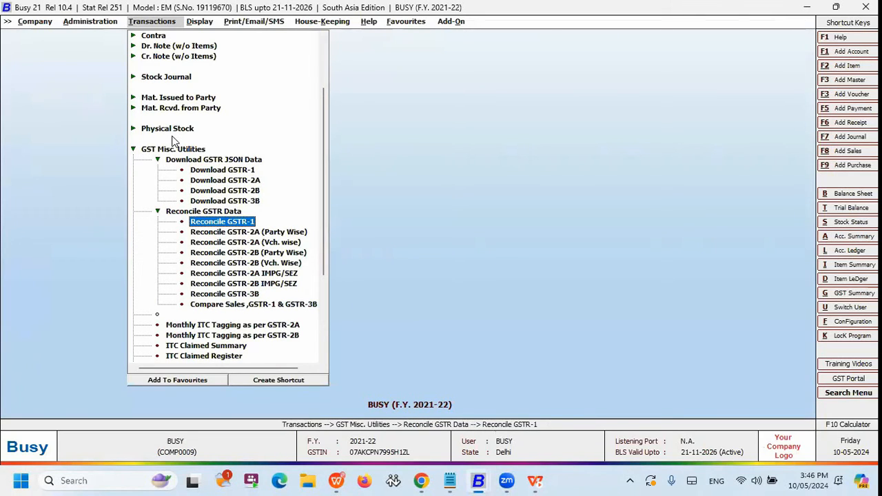
key(Down)
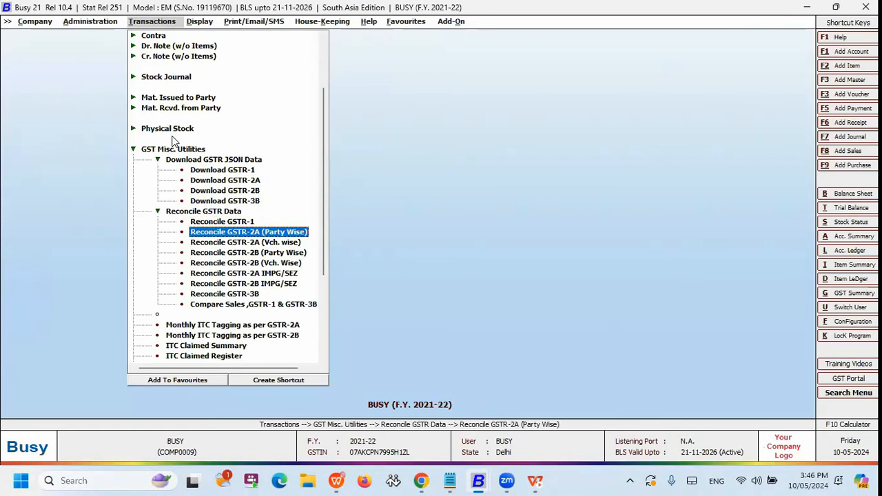
key(Up)
key(Down)
key(Down)
key(Up)
key(Up)
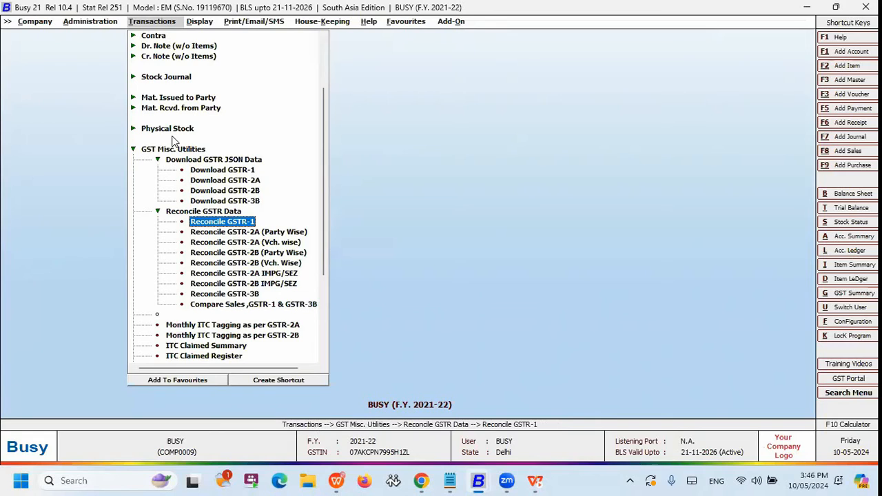
Open the GSTR-1 reconciliation with Monthly as the return filing frequency.
key(Return)
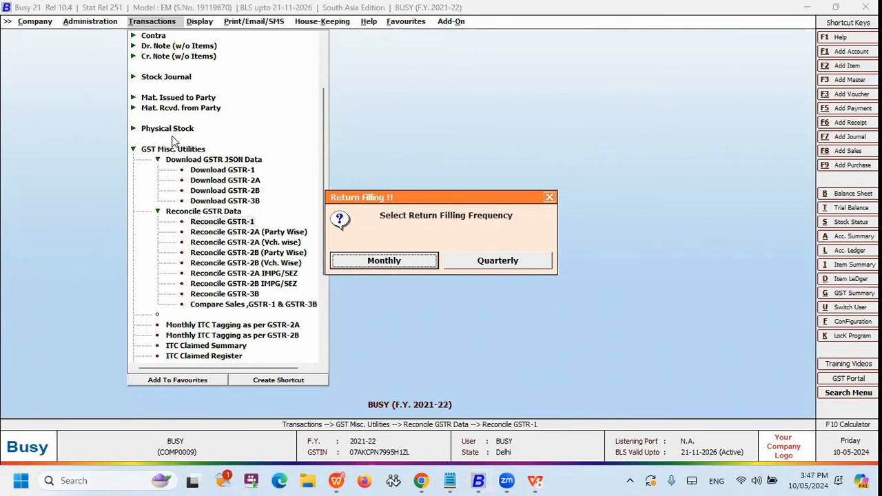
key(Right)
key(Left)
key(Right)
key(Left)
key(Return)
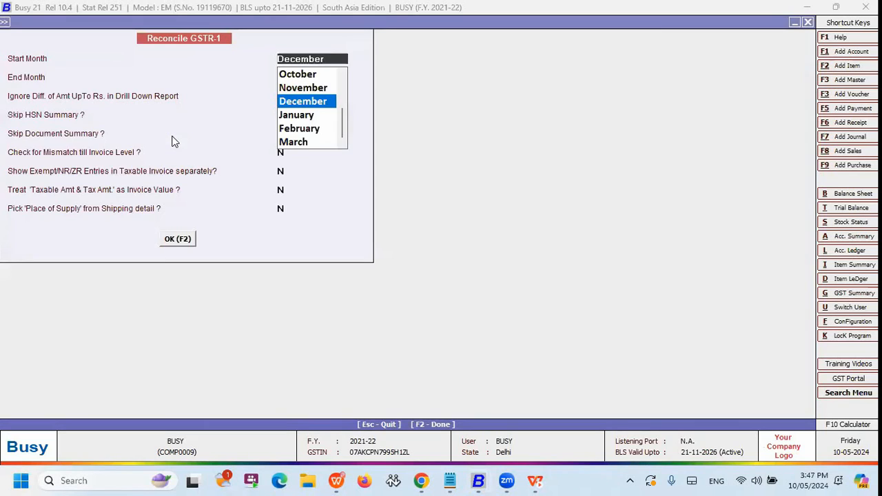
Generate the GSTR-1 reconciliation from April to April and open the party-wise B2B report.
text(APR)
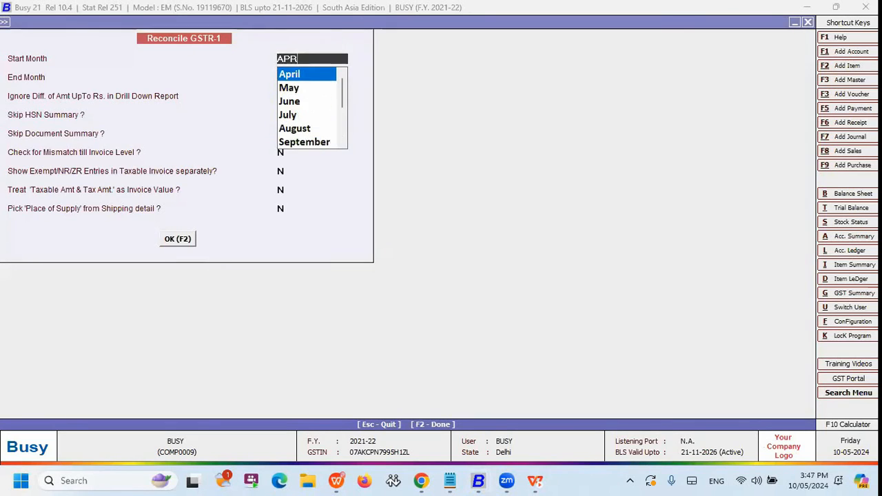
key(Return)
key(Return)
key(F2)
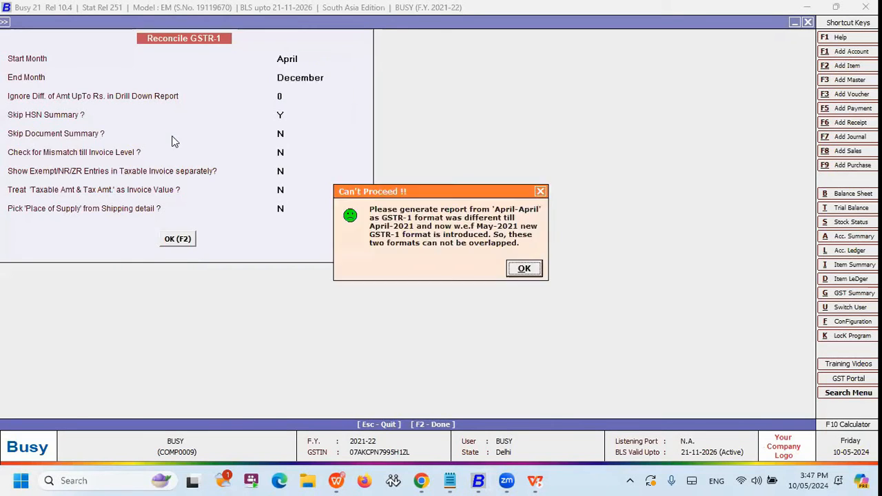
key(Return)
key(Down)
key(Return)
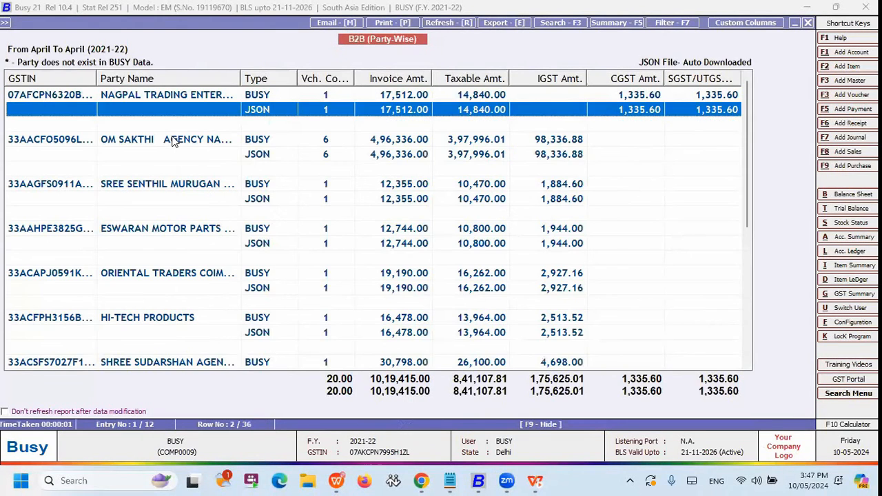
Compare the Busy and JSON figures for each party in the B2B report, and leave the GSTR-1 reconciliation.
click(172, 140)
scroll(172, 140, down, 5)
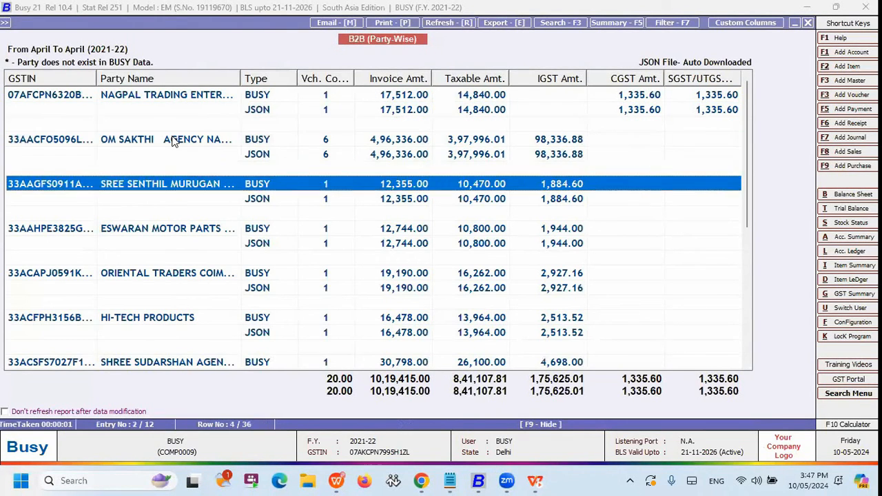
scroll(172, 142, down, 5)
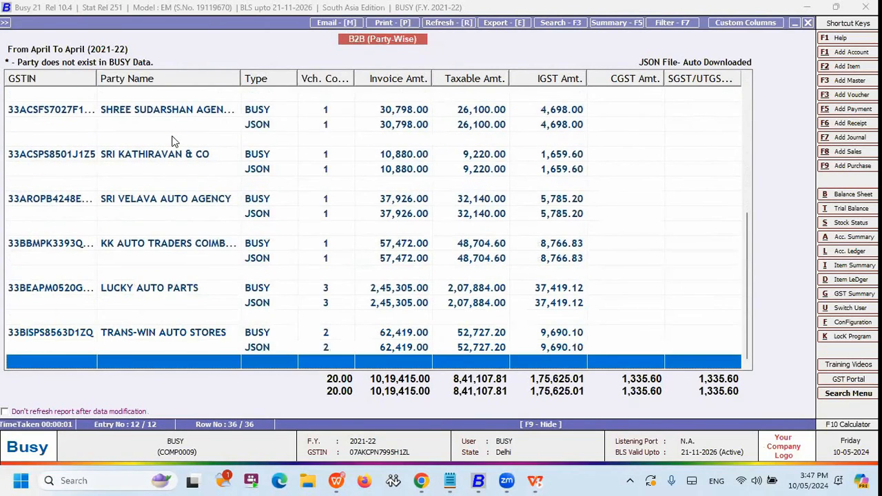
scroll(173, 142, up, 5)
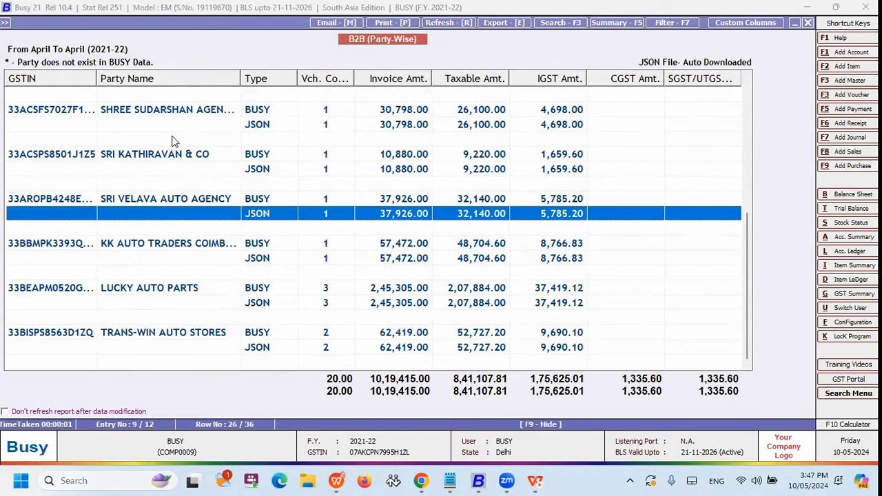
scroll(174, 142, up, 1)
key(Escape)
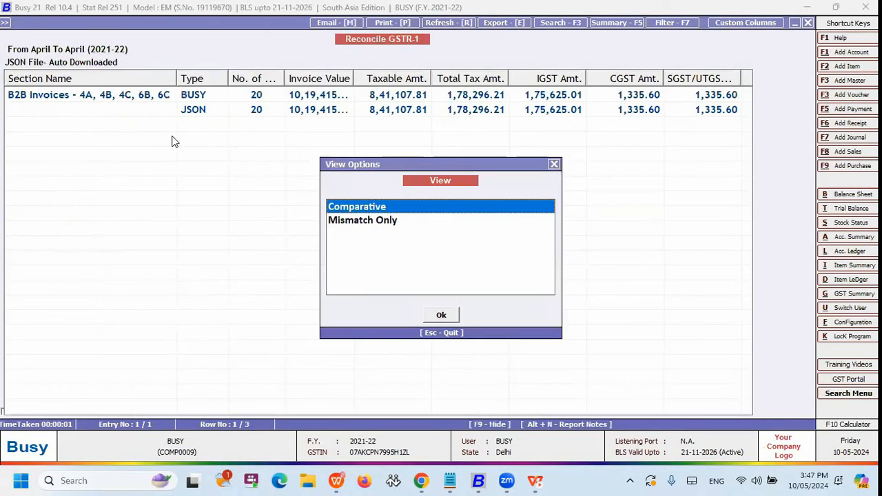
key(Escape)
key(Escape)
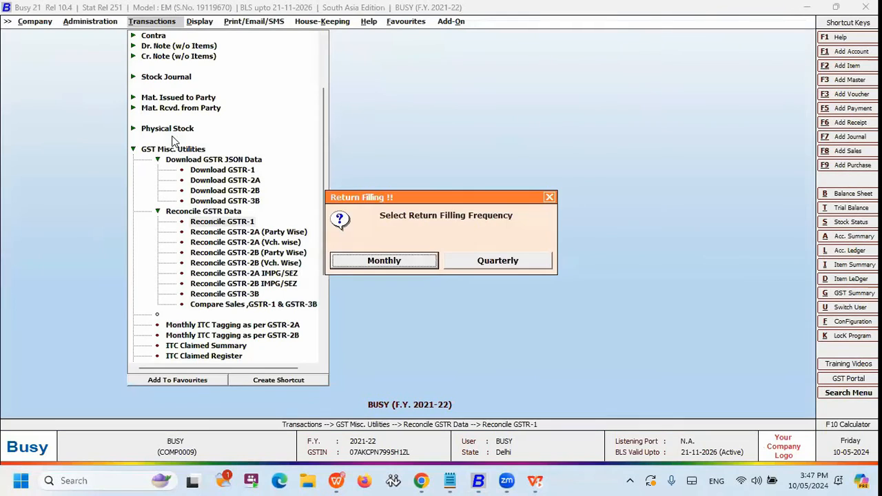
key(Escape)
Generate the party-wise GSTR-2A reconciliation for all accounts from April to December.
key(Down)
key(Return)
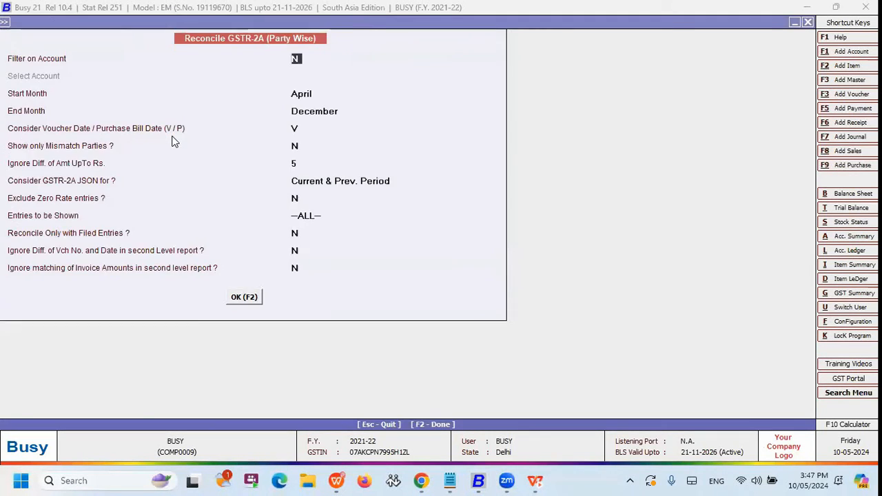
key(F2)
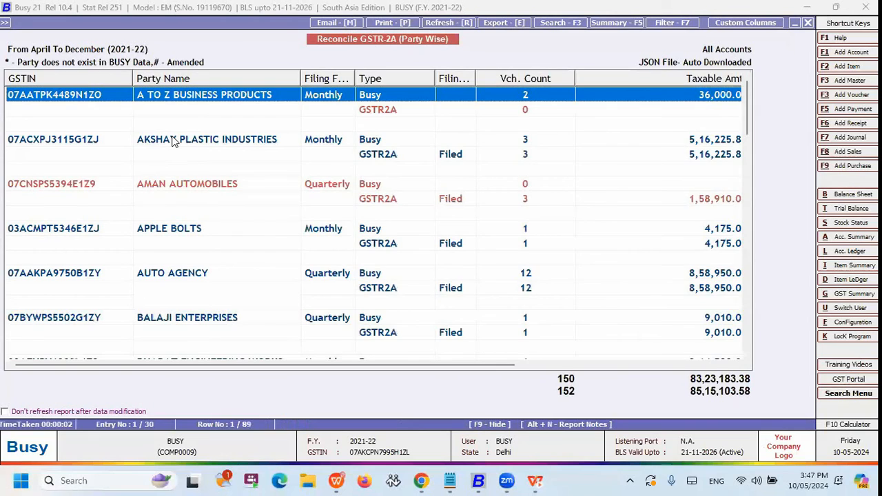
Compare the Busy and GSTR2A rows of A TO Z BUSINESS PRODUCTS across the voucher count, taxable amount and tax columns.
key(Down)
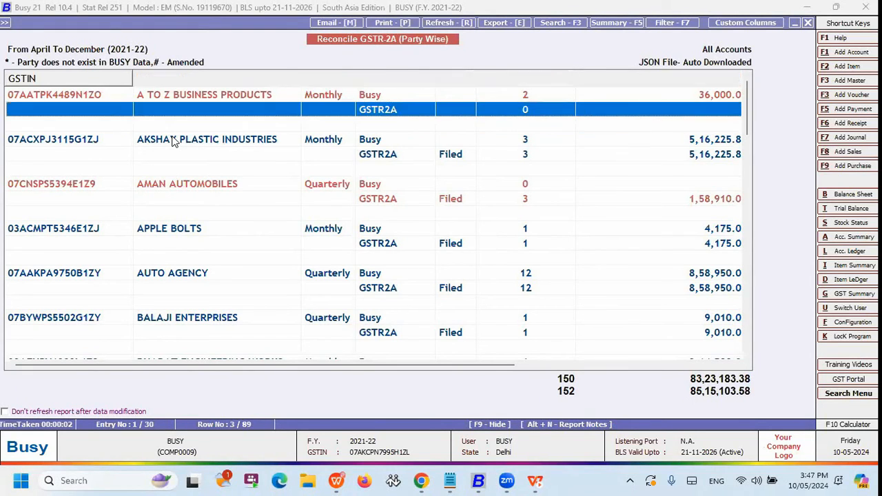
key(Down)
key(Up)
key(Up)
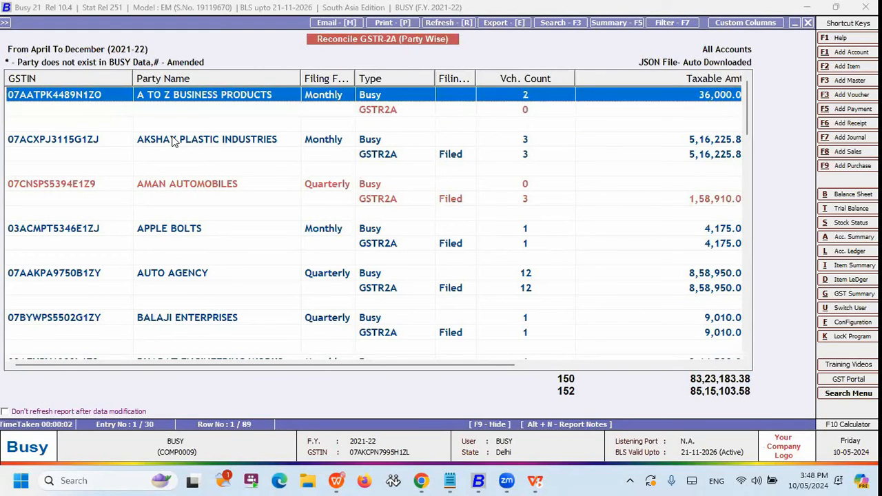
key(Down)
key(Up)
key(Right)
key(Right)
key(Right)
key(Right)
key(Right)
key(Right)
key(Right)
key(Right)
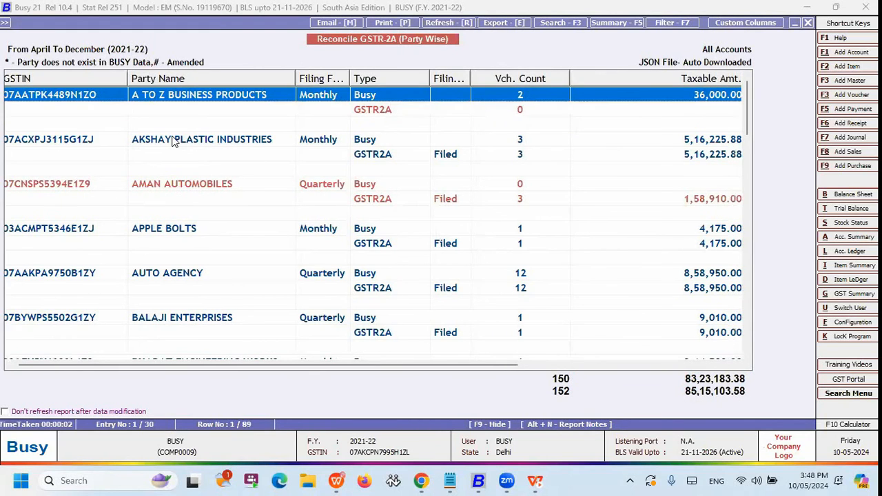
key(Right)
key(Right)
key(Right)
key(Right)
key(Right)
key(Right)
key(Right)
key(Right)
key(Right)
key(Right)
key(Down)
key(Up)
key(Right)
key(Right)
key(Right)
key(Right)
key(Right)
key(Right)
key(Right)
key(Right)
key(Right)
key(Right)
key(Right)
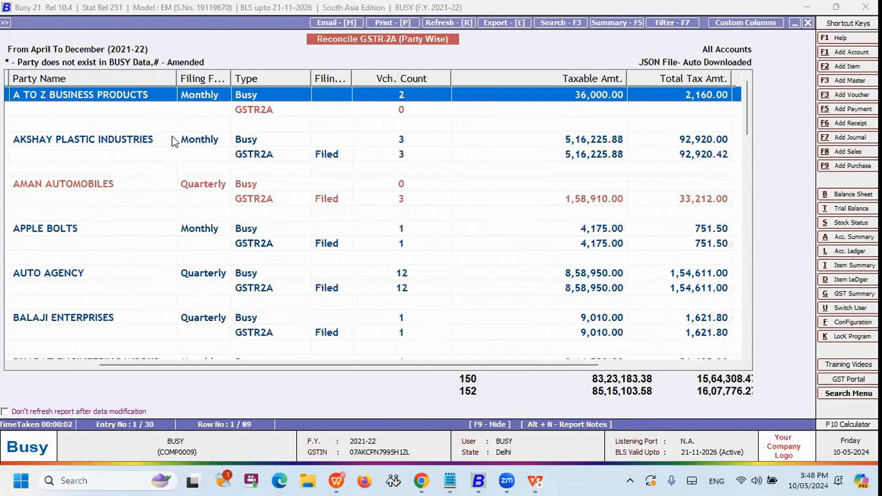
key(Right)
key(Right)
key(Right)
key(Right)
key(Right)
key(Right)
key(Right)
key(Right)
key(Right)
key(Right)
key(Right)
key(Right)
key(Right)
key(Right)
key(Right)
key(Right)
key(Right)
key(Right)
key(Right)
key(Right)
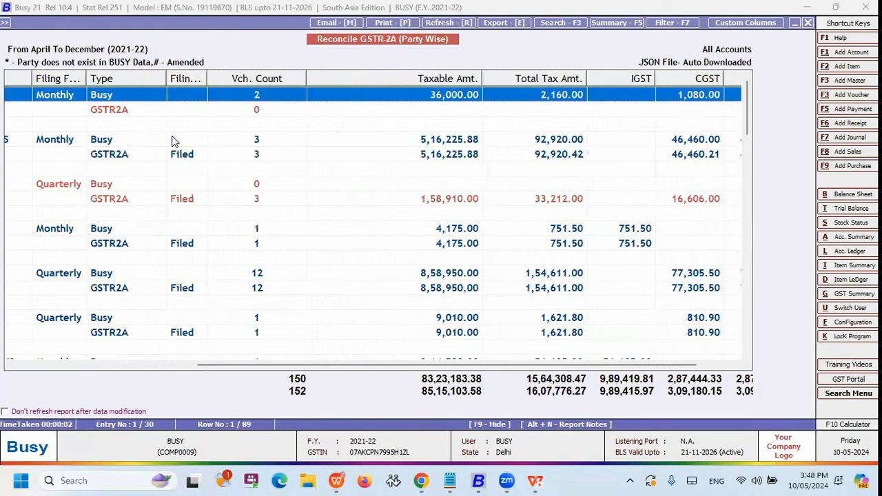
key(Down)
key(Up)
key(Down)
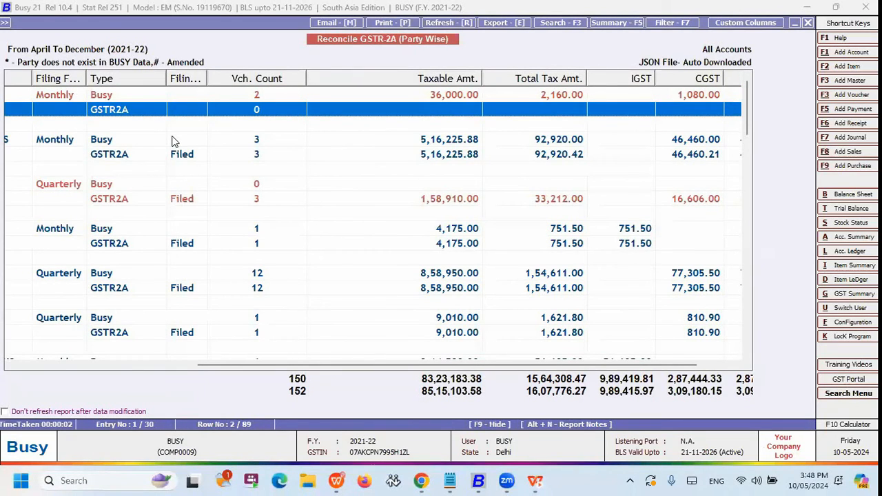
Check the party names and the AKSHAY PLASTIC INDUSTRIES rows in the GSTR-2A reconciliation, and close the report.
key(Left)
key(Left)
key(Left)
key(Left)
key(Left)
key(Left)
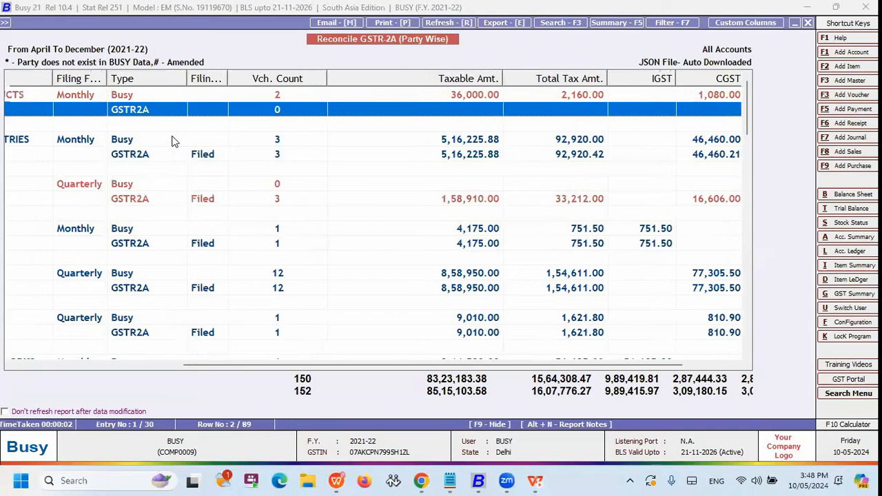
key(Left)
key(Left)
key(Left)
key(Left)
key(Left)
key(Left)
key(Left)
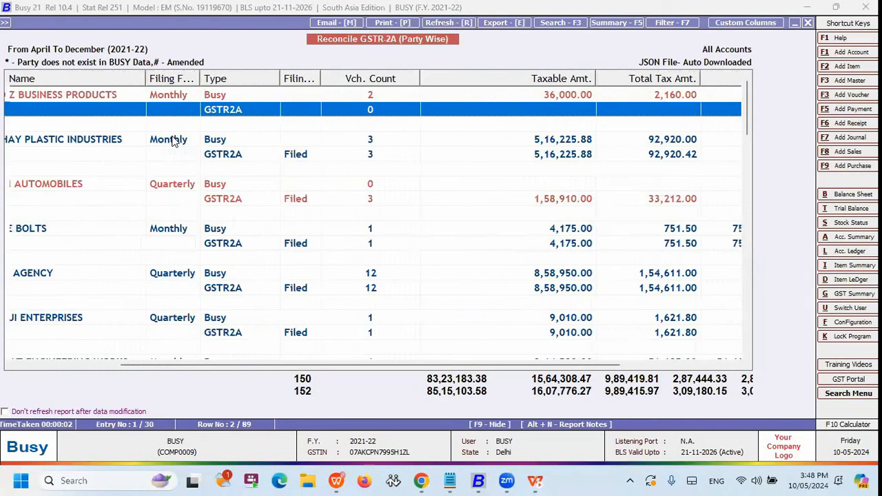
key(Left)
key(Left)
key(Left)
key(Left)
key(Left)
key(Left)
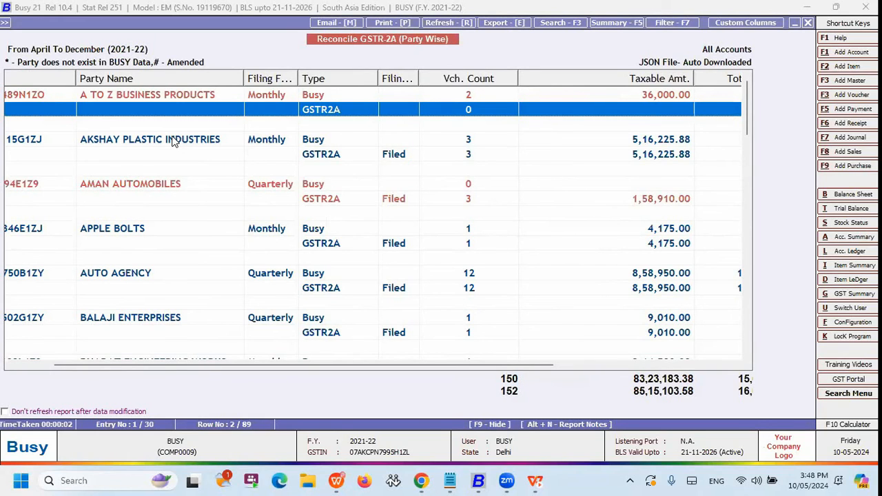
key(Down)
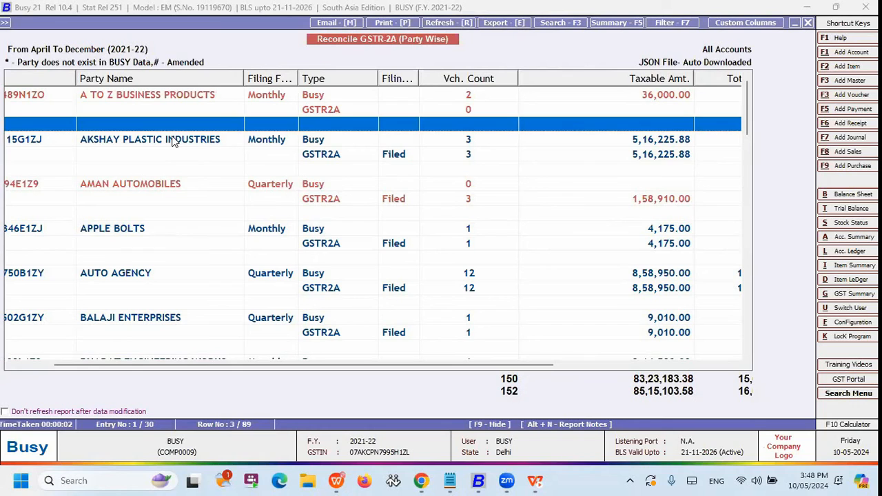
key(Down)
key(Down)
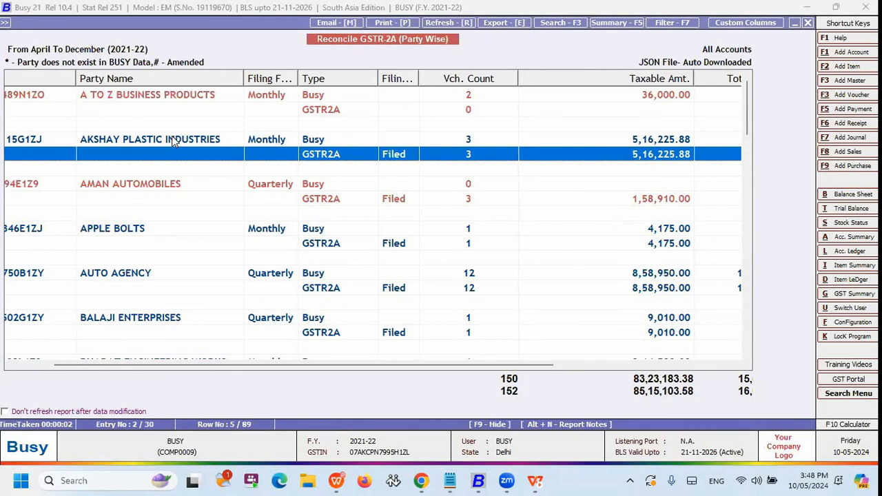
key(Escape)
Open the voucher-wise GSTR-2A reconciliation options and exit without generating the report.
key(Down)
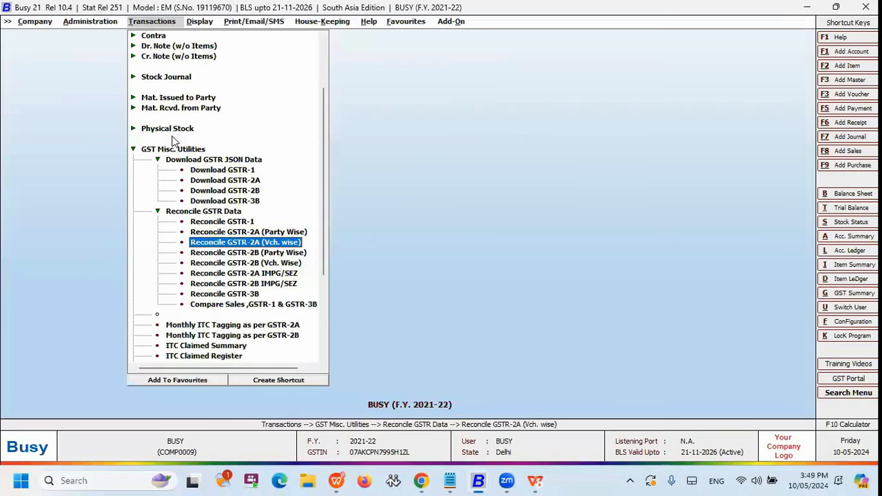
key(Return)
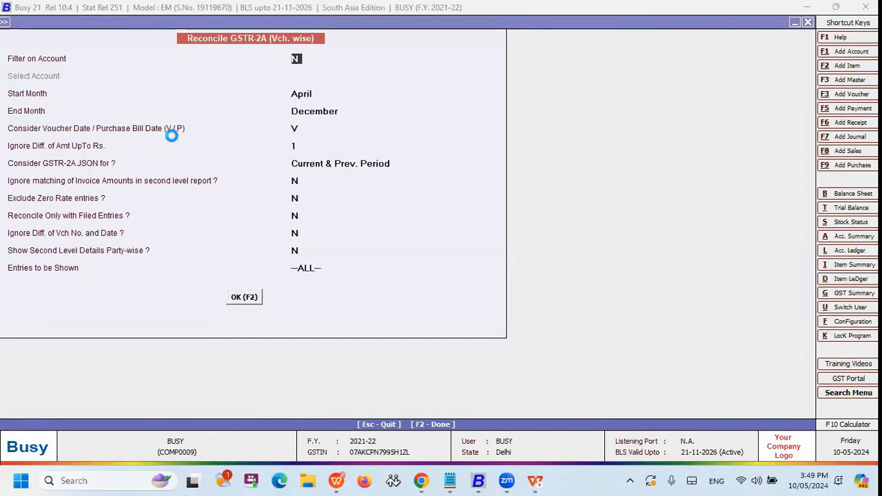
key(Escape)
Look over the remaining GSTR-2B, IMPG/SEZ and GSTR-3B reconciliation options and the GSTR download utilities.
key(Down)
key(Down)
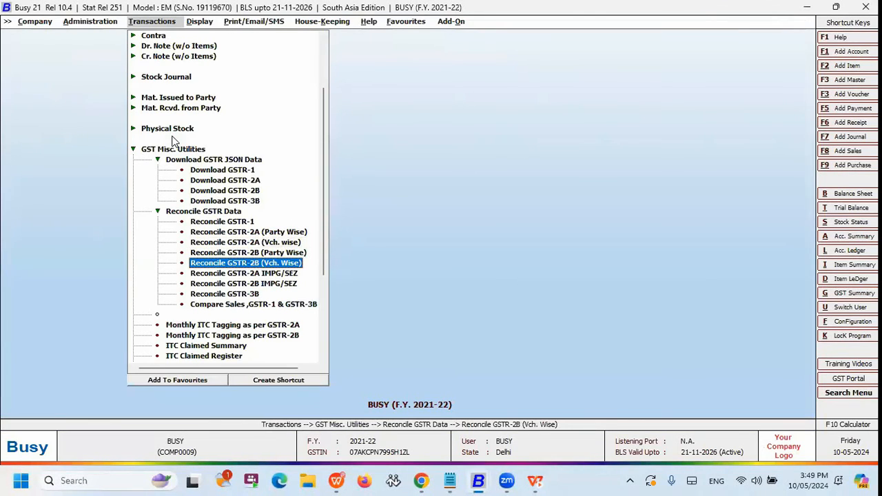
key(Down)
key(Down)
key(Down)
key(Down)
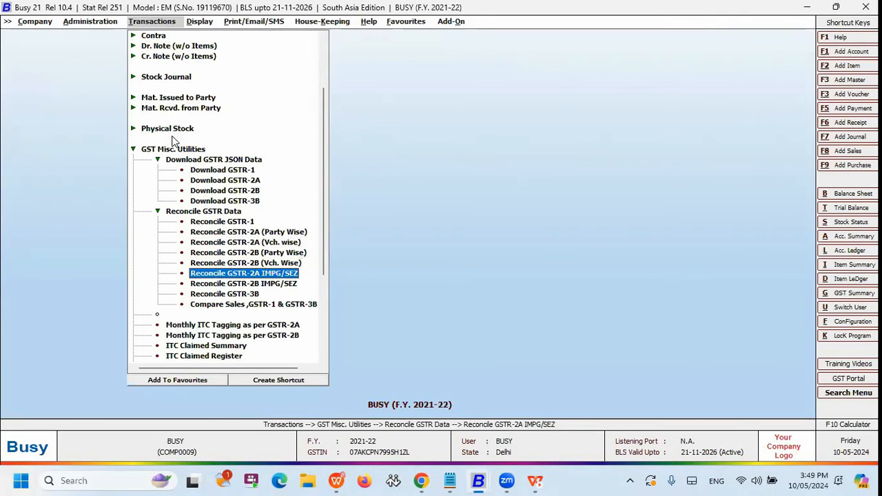
key(Up)
key(Up)
key(Up)
key(Up)
key(Up)
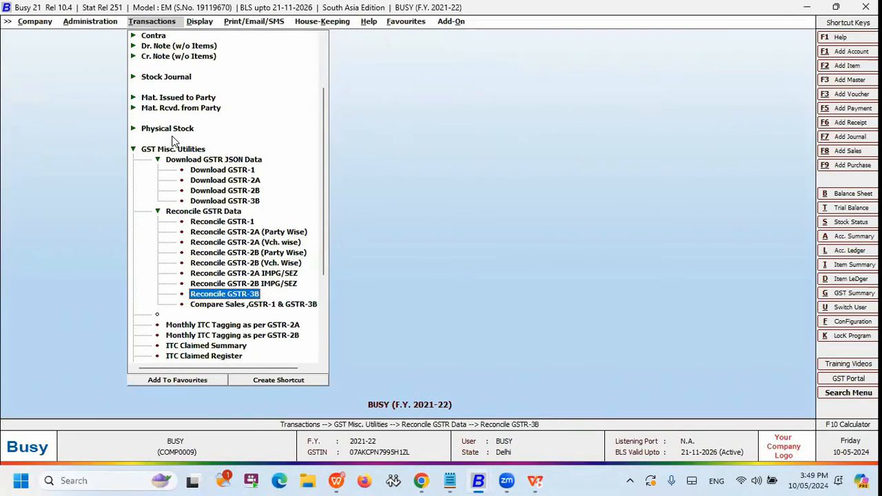
key(Up)
key(Up)
key(Up)
key(Up)
key(Up)
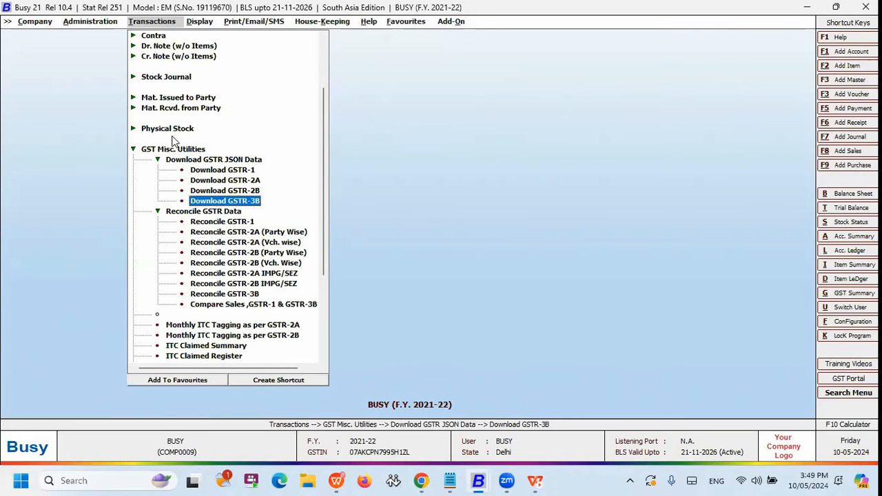
key(Down)
key(Down)
key(Down)
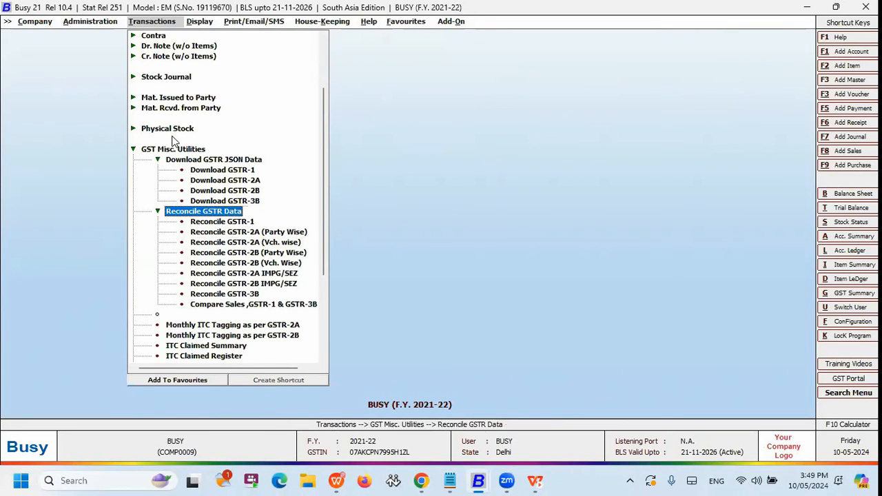
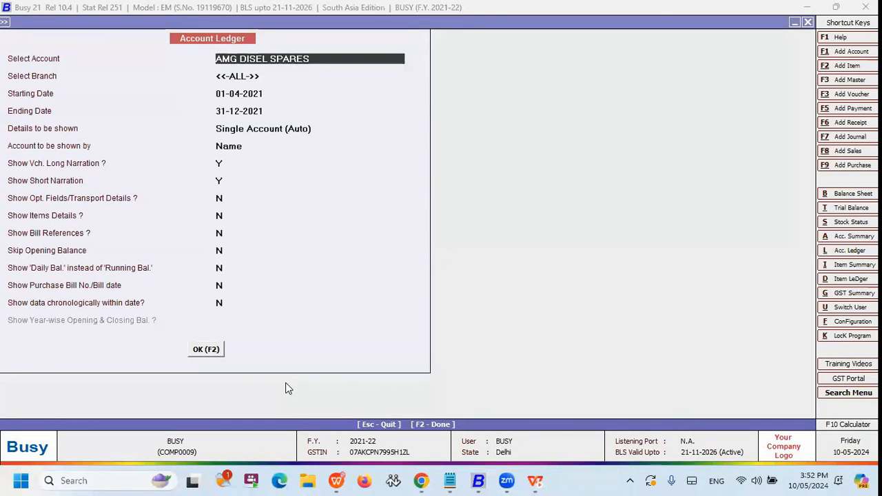
Generate the account ledger of AMG DISEL SPARES from 01-04-2021 to 31-12-2021, and close it.
key(F2)
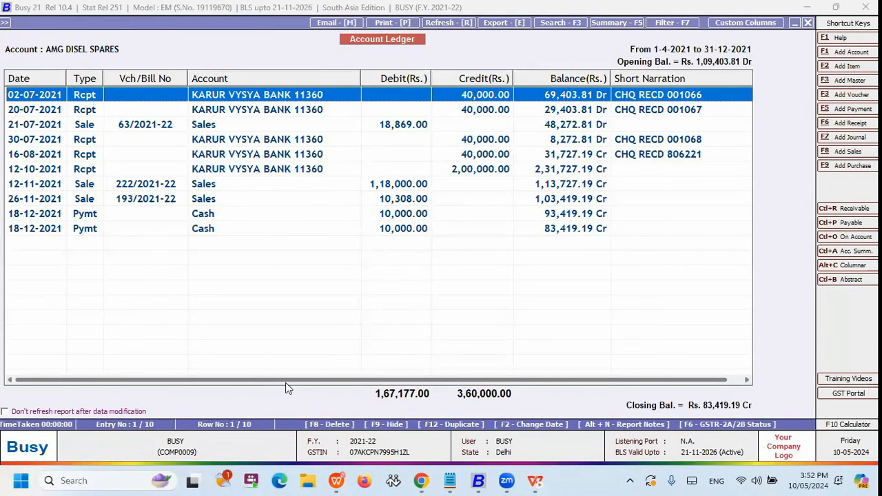
key(Escape)
key(Escape)
key(Escape)
key(Escape)
key(Left)
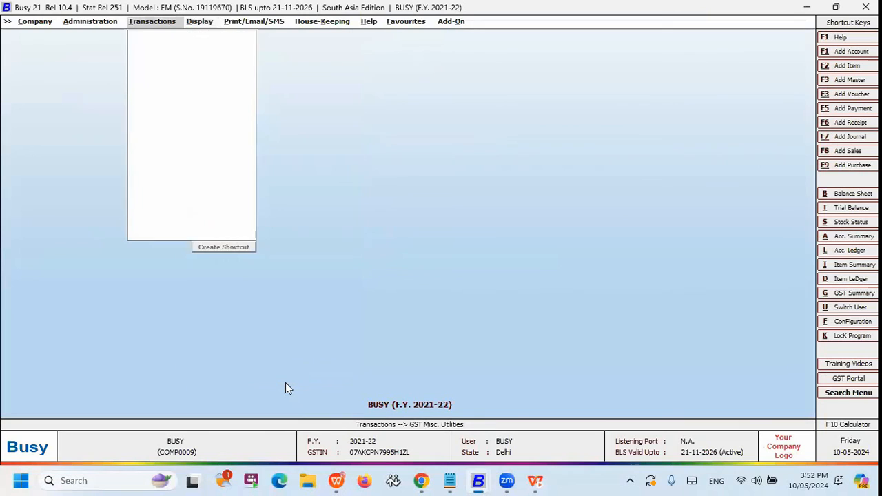
Generate the party-wise ITC Claimed Register from the GST miscellaneous utilities.
key(Return)
key(c)
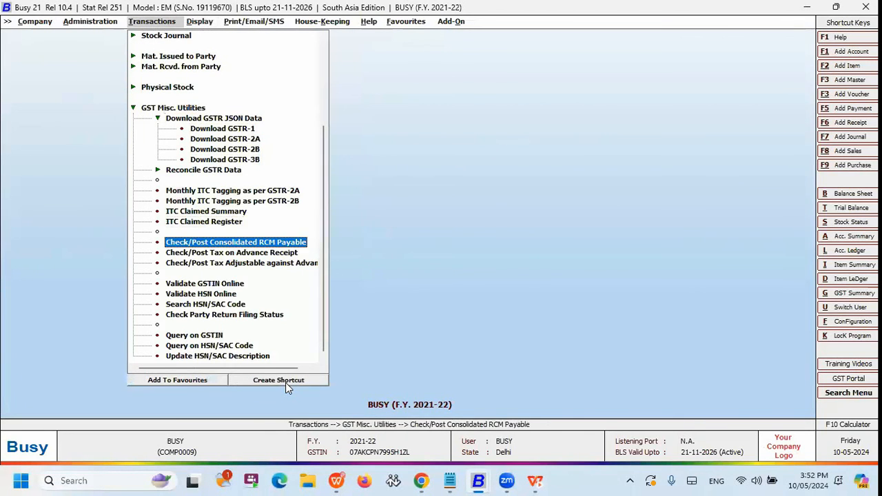
key(i)
key(i)
key(Return)
key(Return)
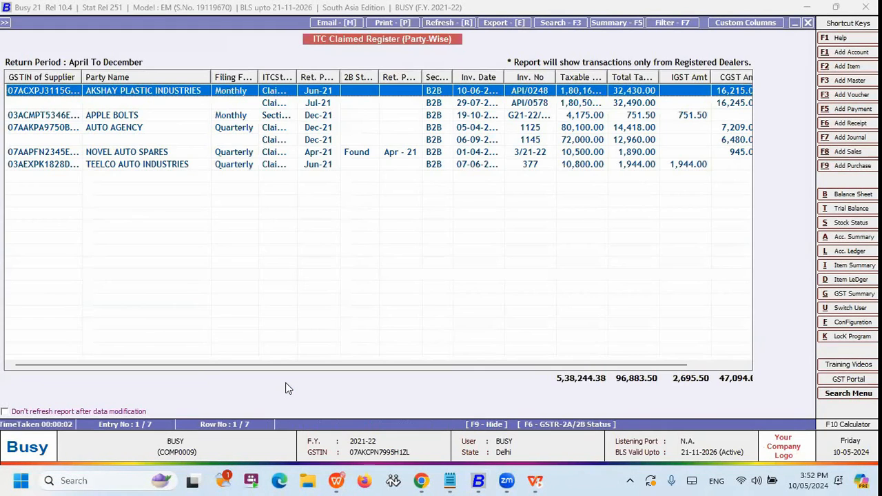
Open the account ledger of AKSHAY PLASTIC INDUSTRIES and check the GSTR-2A/2B status of its 10-06-2021 purchase.
key(alt+l)
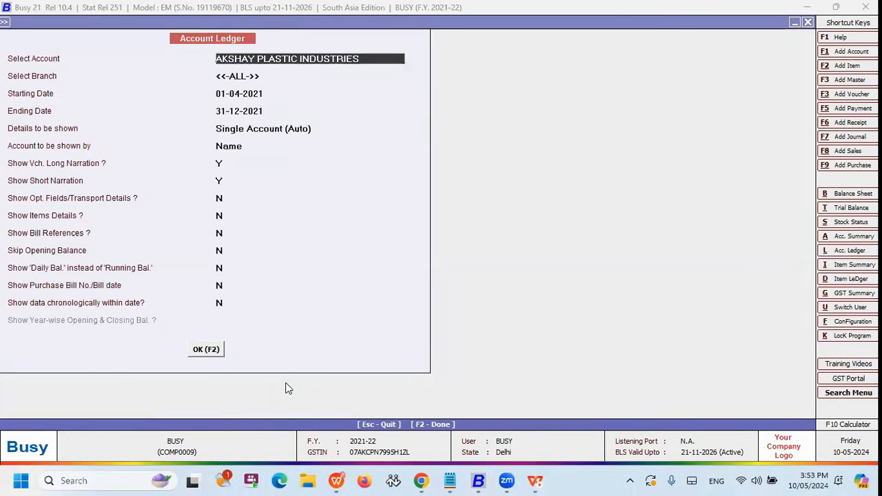
key(F2)
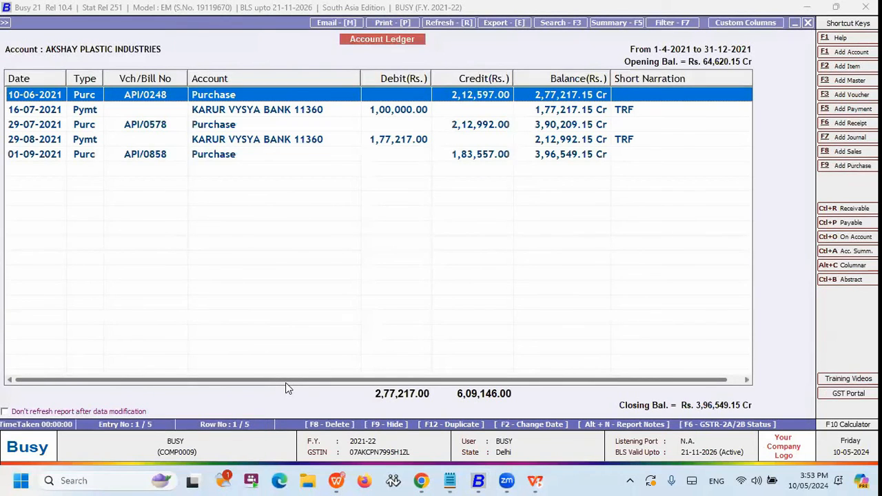
key(F6)
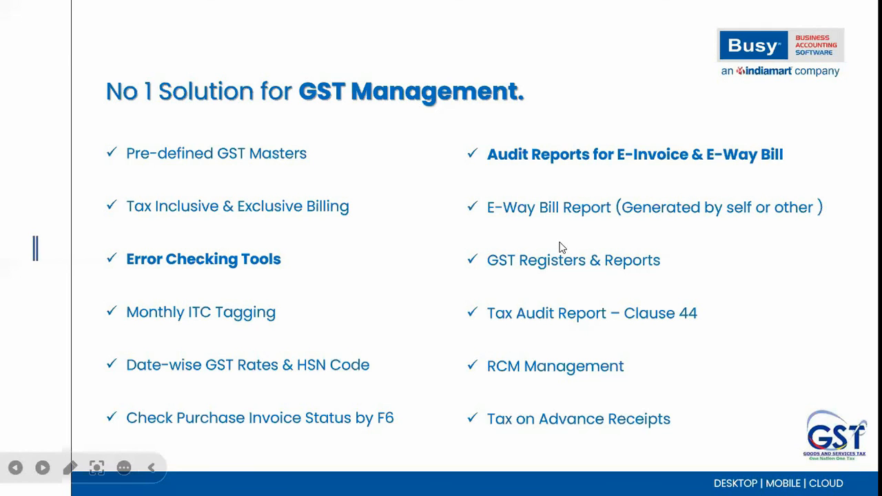
Switch from the slide show back to Busy, exit the open reports and look over the GST miscellaneous utilities.
key(alt+Tab)
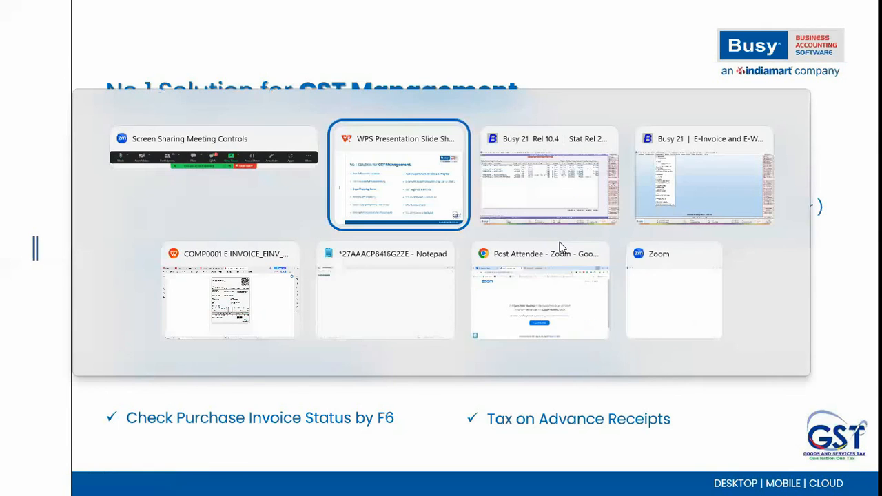
key(Tab)
key(Escape)
key(Escape)
key(Escape)
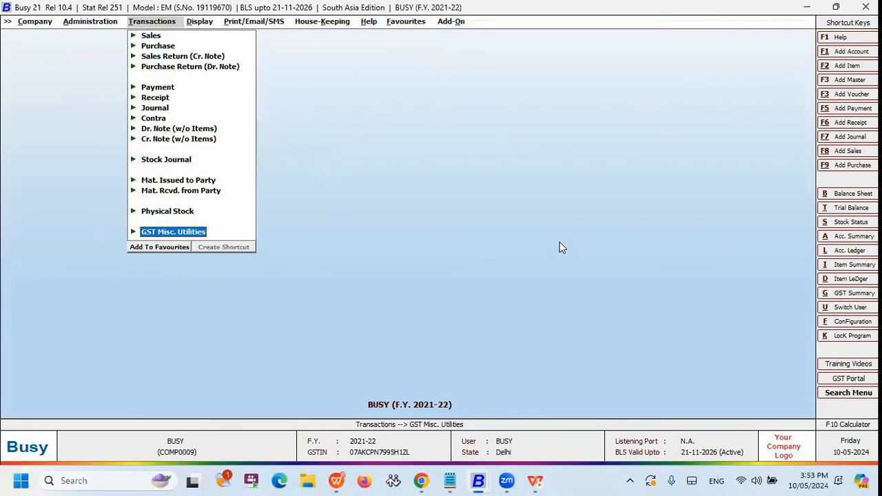
key(Return)
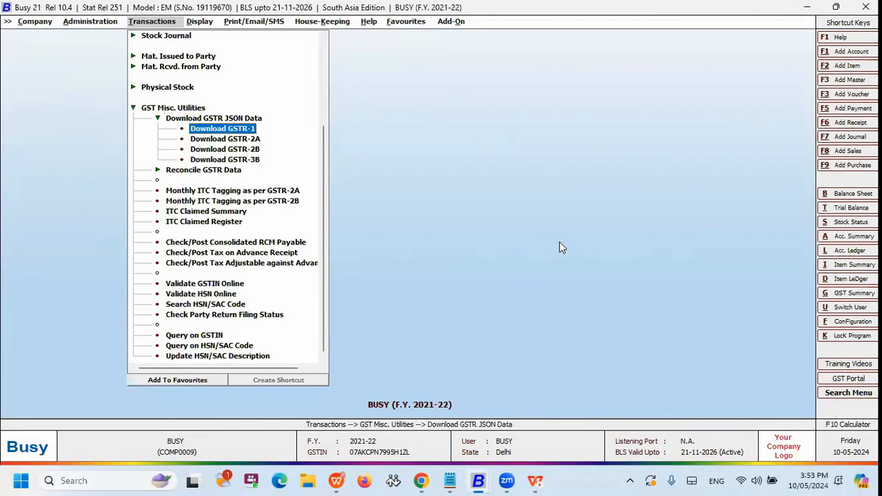
key(Down)
key(Down)
key(Down)
Switch to the E-Invoice and E-Way Bill company and generate the E-Way Bill Audit Report for all voucher series groups.
key(alt+Tab)
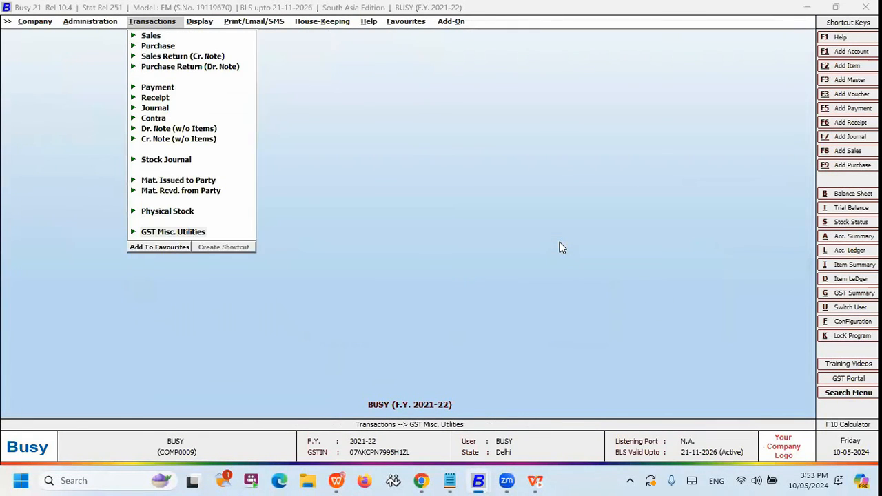
key(Up)
key(Return)
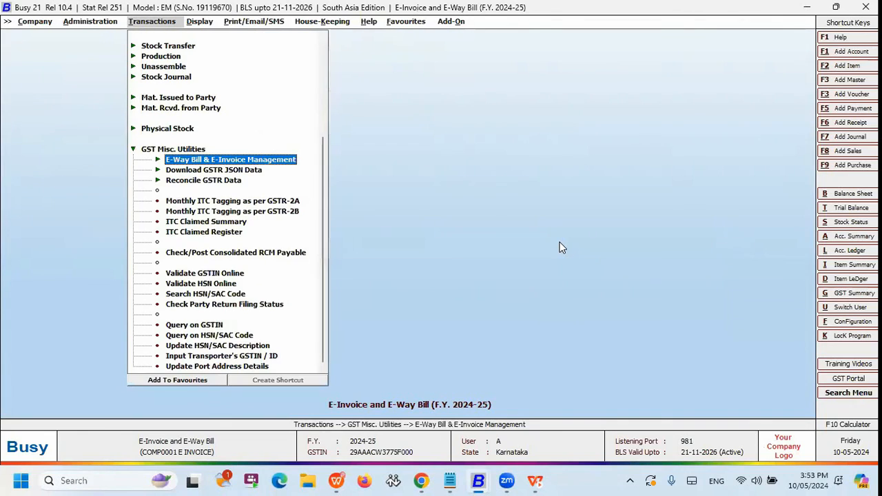
key(Return)
key(Down)
key(Down)
key(Down)
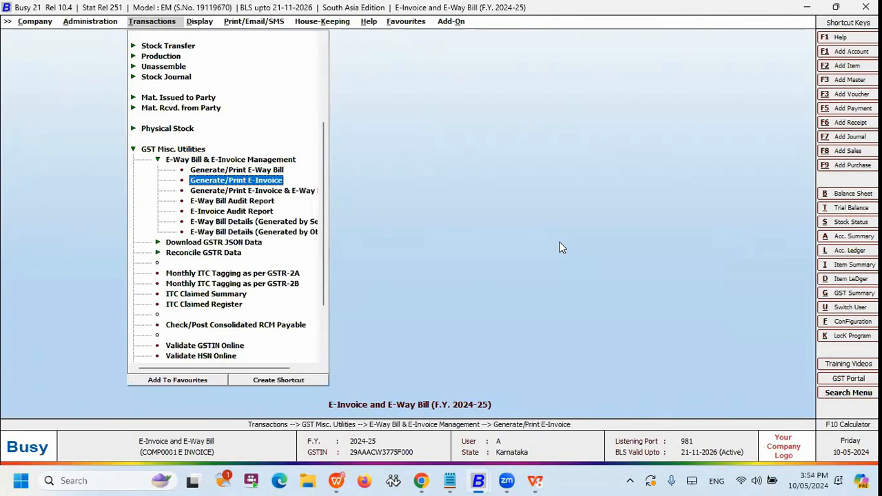
key(Return)
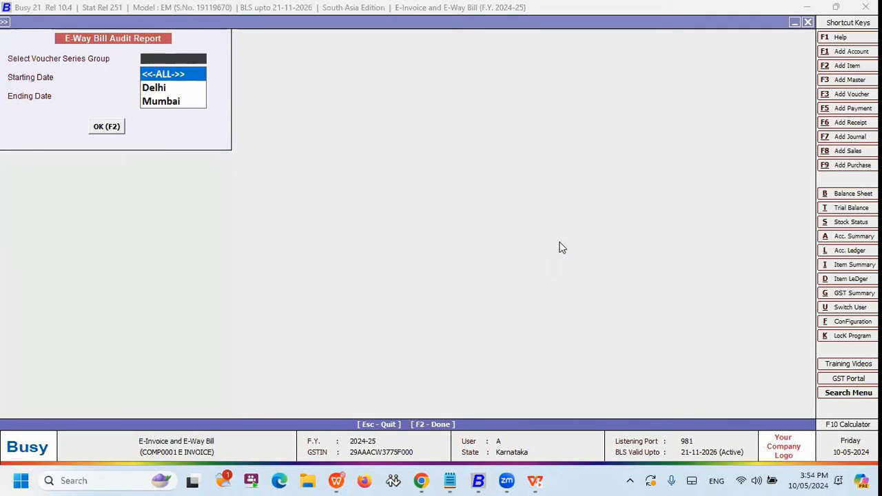
key(Return)
key(F2)
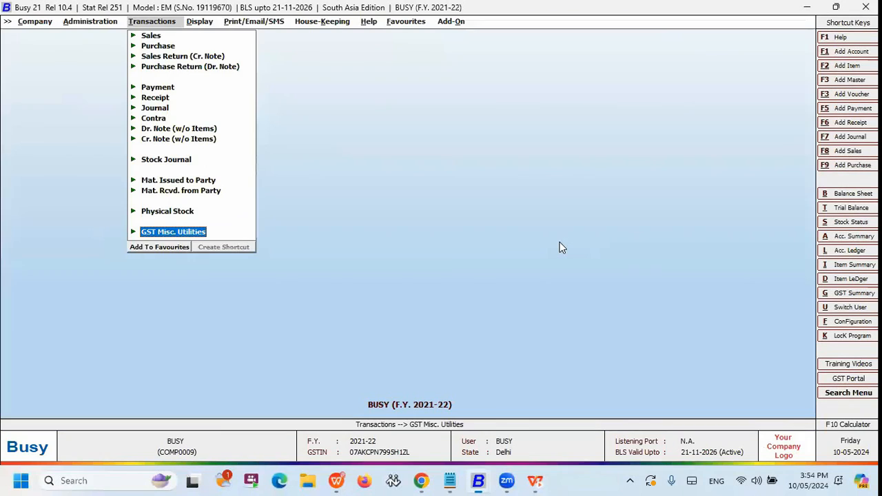
key(Return)
key(Down)
key(Down)
key(Escape)
key(alt+Tab)
key(alt+Tab)
key(alt+Tab)
key(alt+Tab)
key(alt+Tab)
key(alt+Tab)
key(alt+Tab)
key(alt+Tab)
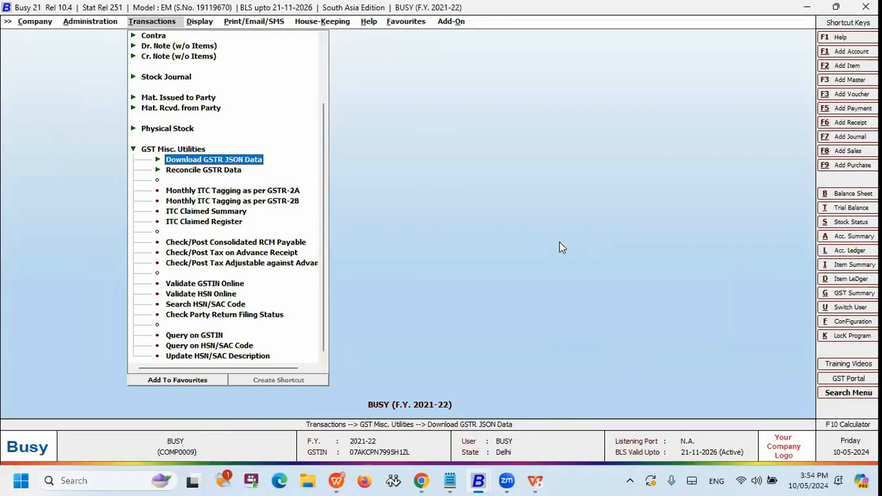
In the E-Invoice and E-Way Bill company, view the self-generated e-way bill list from 01-04-2024 to 10-05-2024, and close it.
key(alt+Tab)
key(Return)
key(Down)
key(Down)
key(Down)
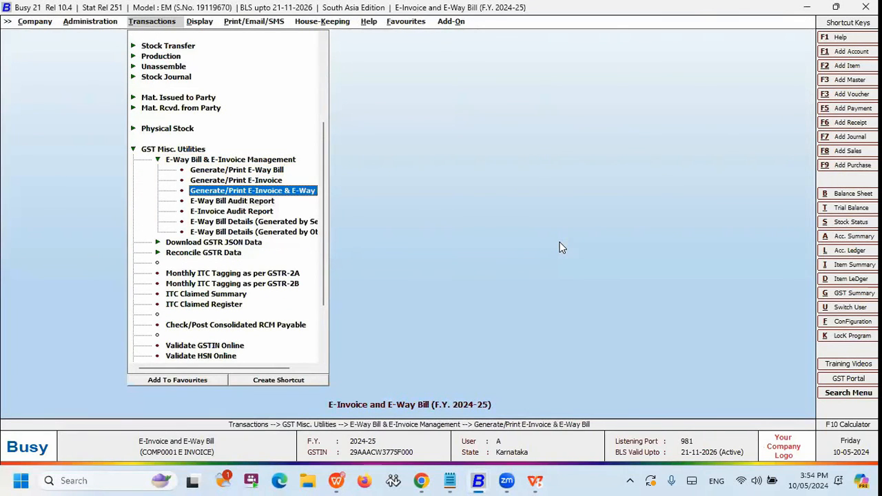
key(Down)
key(Down)
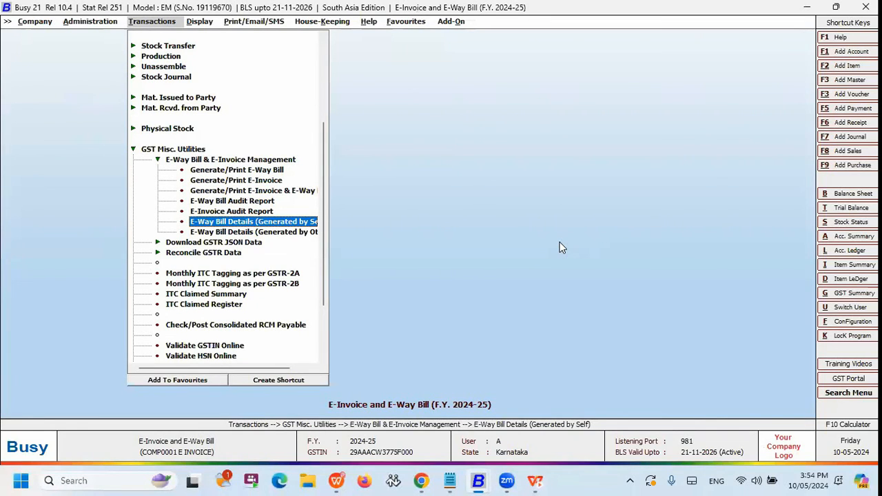
key(Return)
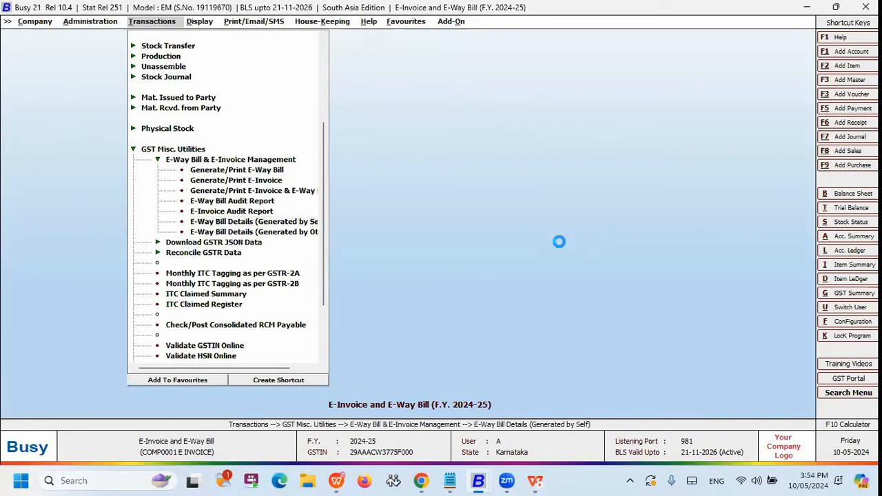
key(Return)
key(Return)
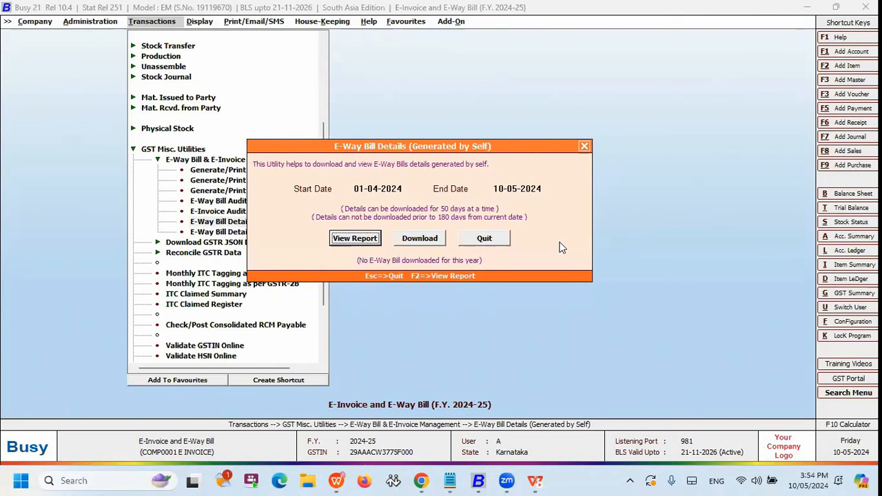
key(F2)
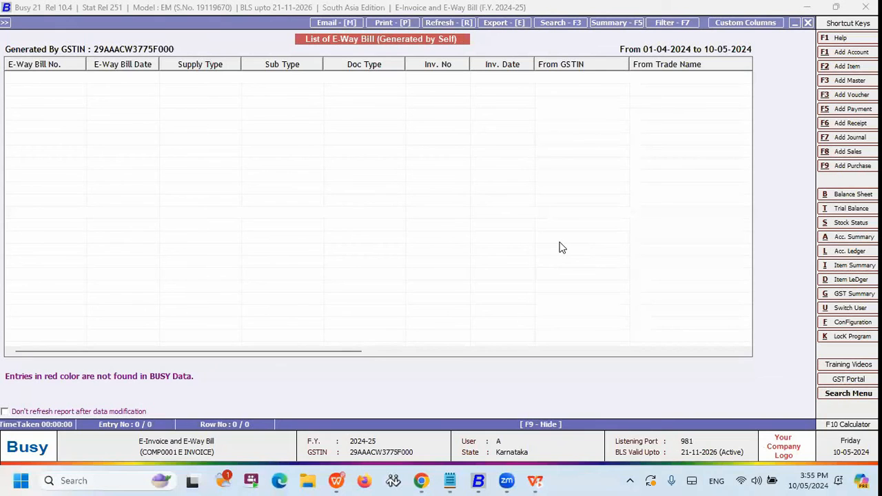
key(Escape)
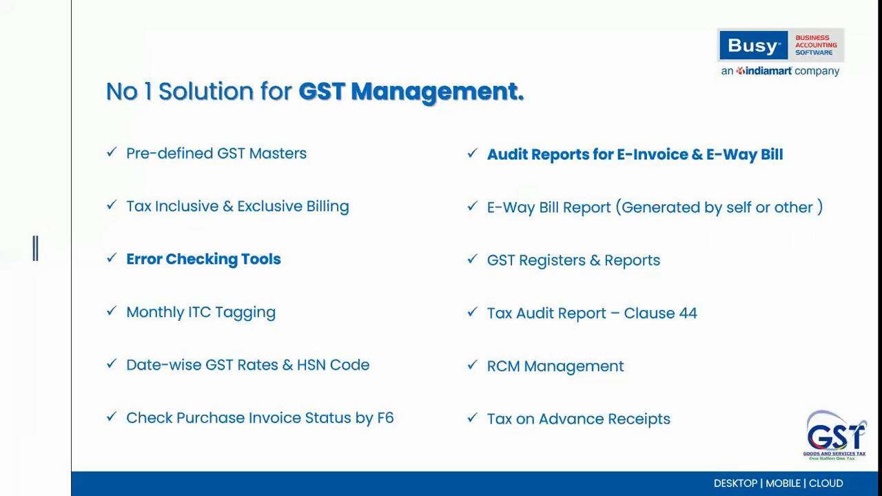
Look through the available GST summaries, returns, registers and other reports of the E-Invoice and E-Way Bill company.
key(alt+Tab)
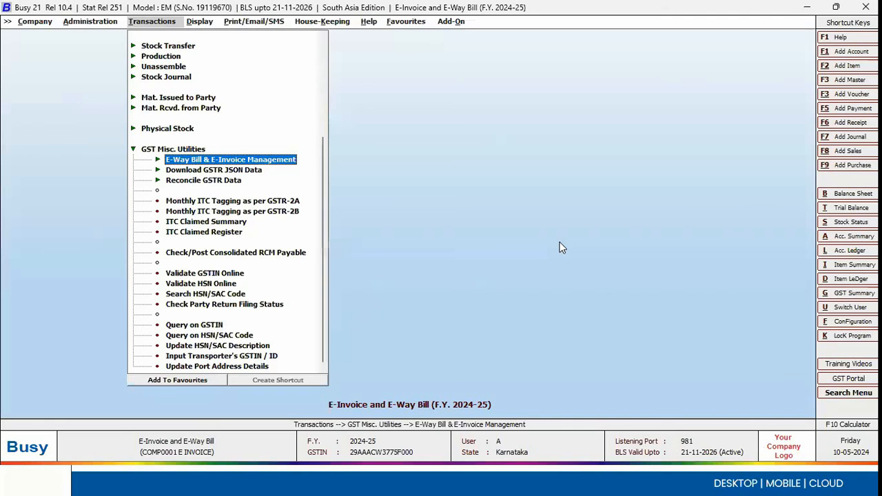
key(Right)
key(Return)
key(Down)
key(Down)
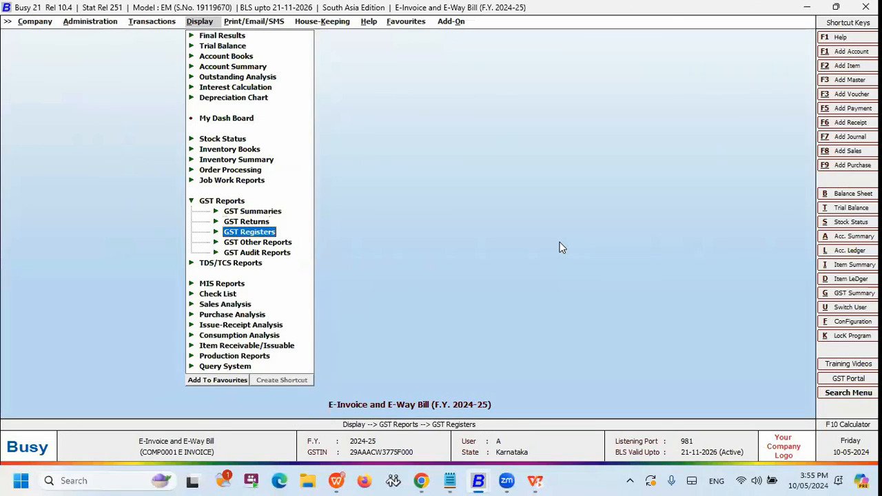
key(Return)
key(Down)
key(Up)
key(Up)
key(Return)
key(Down)
key(Up)
key(Up)
key(Up)
key(Return)
key(Down)
key(Escape)
key(Down)
key(Down)
key(Down)
key(Return)
Switch to the GST Management slide in the WPS presentation slide show.
key(alt+Tab)
key(alt+Tab)
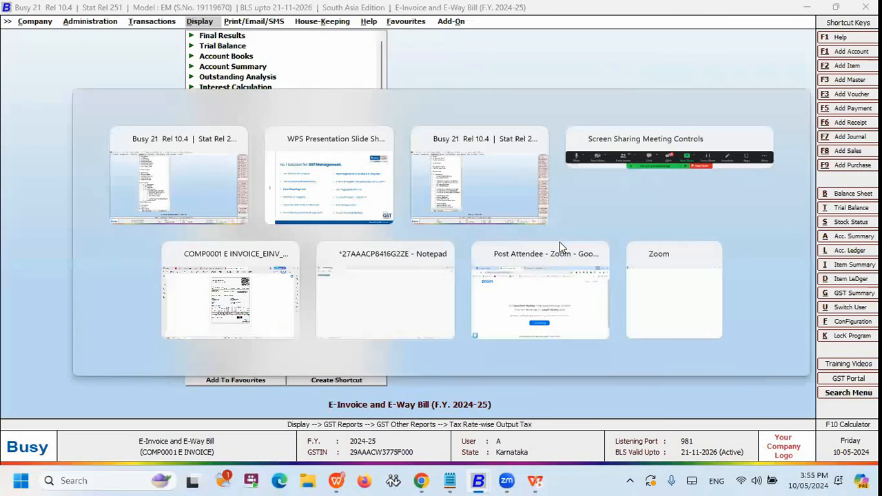
key(alt+Tab)
key(alt+Tab)
key(alt+Tab)
key(alt+Tab)
key(alt+Tab)
key(alt+Tab)
key(alt+Tab)
key(alt+Tab)
key(alt+Tab)
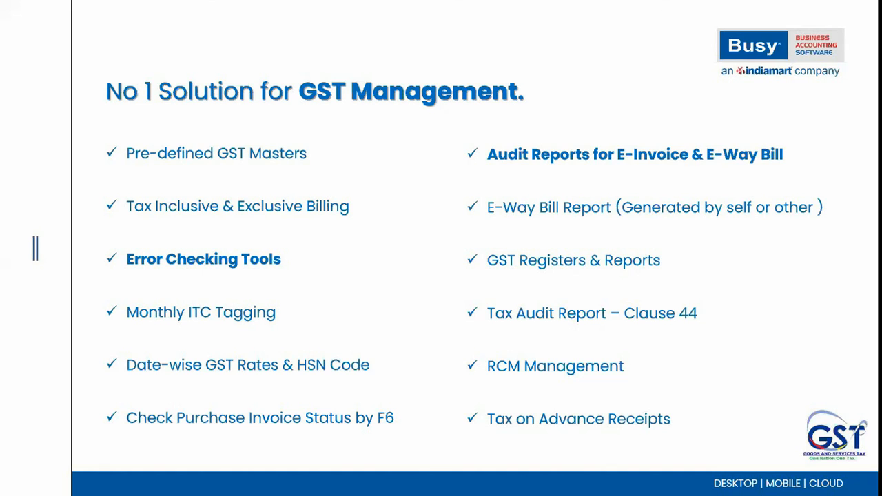
Switch to the BUSY company for F.Y. 2021-22 and open its list of display reports.
key(alt+Tab)
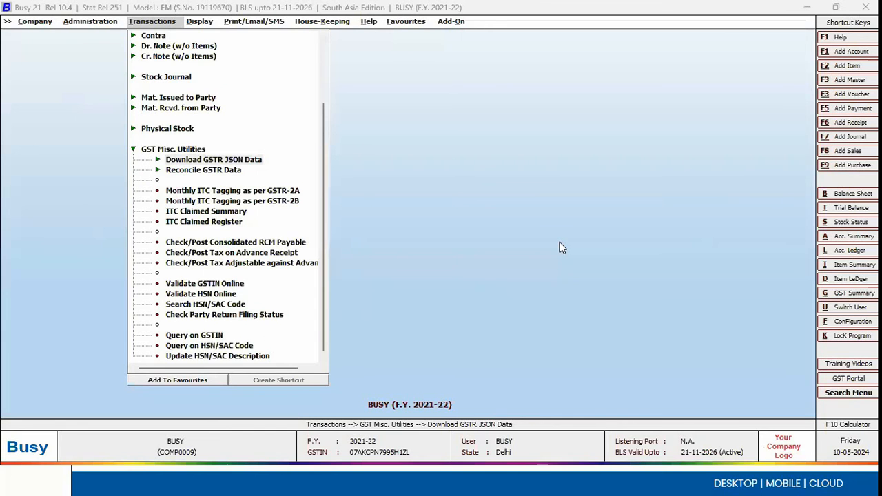
key(Right)
key(Escape)
key(Up)
key(Up)
Generate the Tax Audit Report - Clause 44 from the GST audit reports for 1-4-2021 to 31-12-2021.
key(Up)
key(Down)
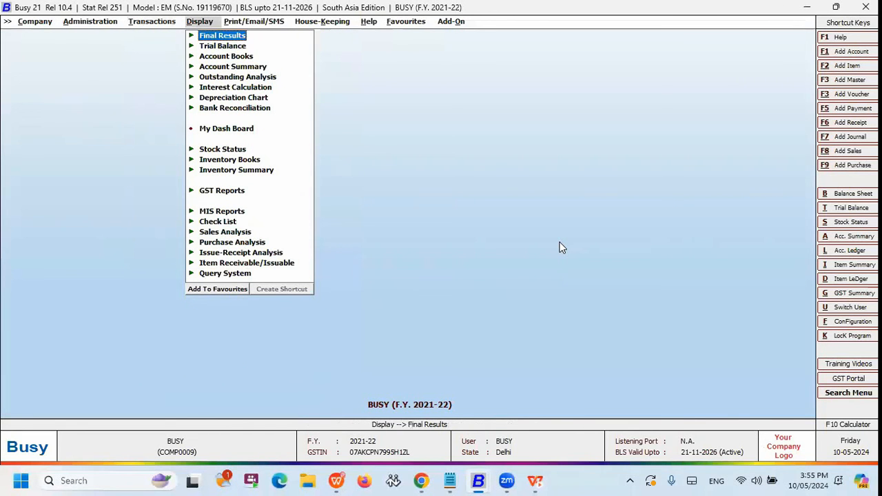
key(Up)
key(Up)
key(Up)
key(Up)
key(Up)
key(Up)
key(Up)
key(Up)
key(Up)
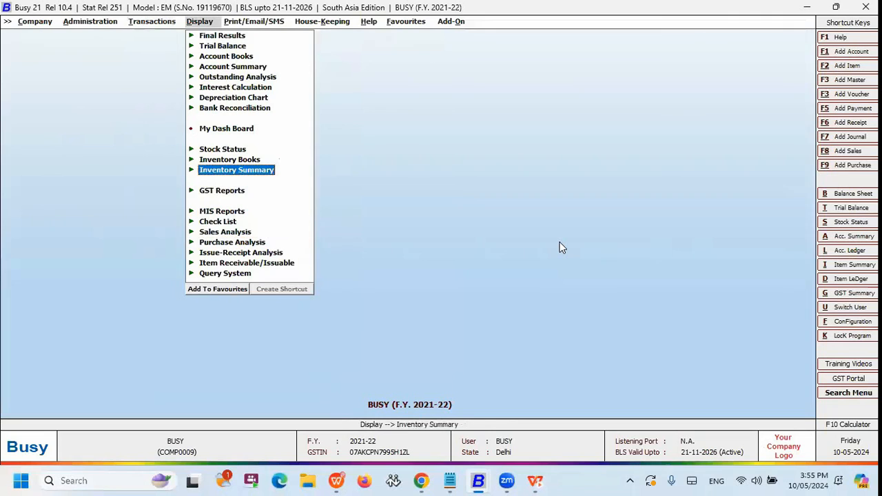
key(Down)
key(Return)
key(Down)
key(Down)
key(Down)
key(Down)
key(Return)
key(Down)
key(Return)
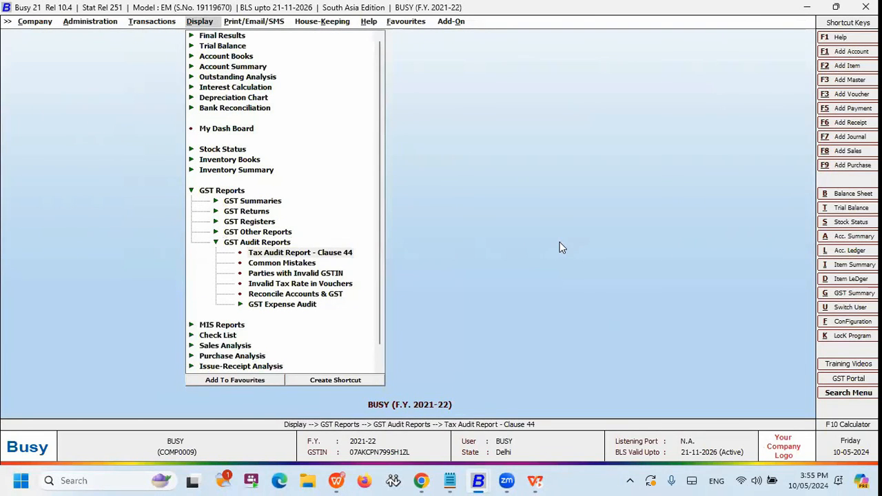
key(F2)
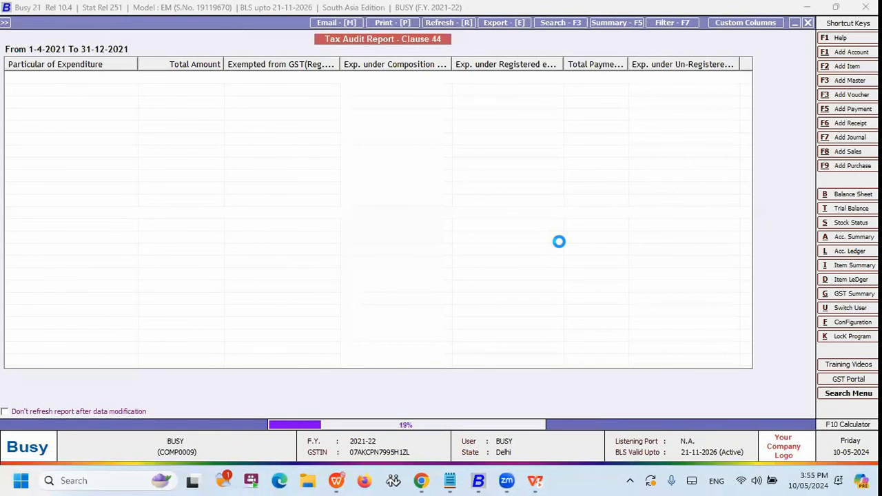
Visit the slide show, return to the Clause 44 Tax Audit Report and close it.
key(alt+Tab)
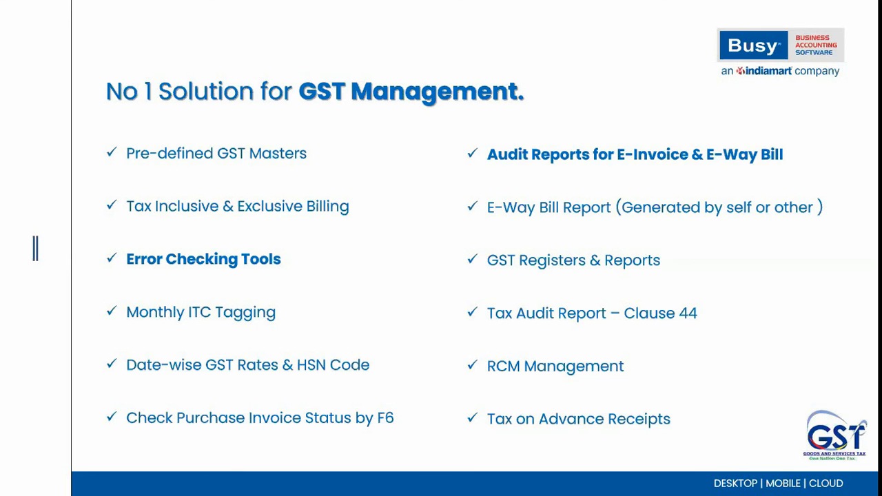
key(alt+Tab)
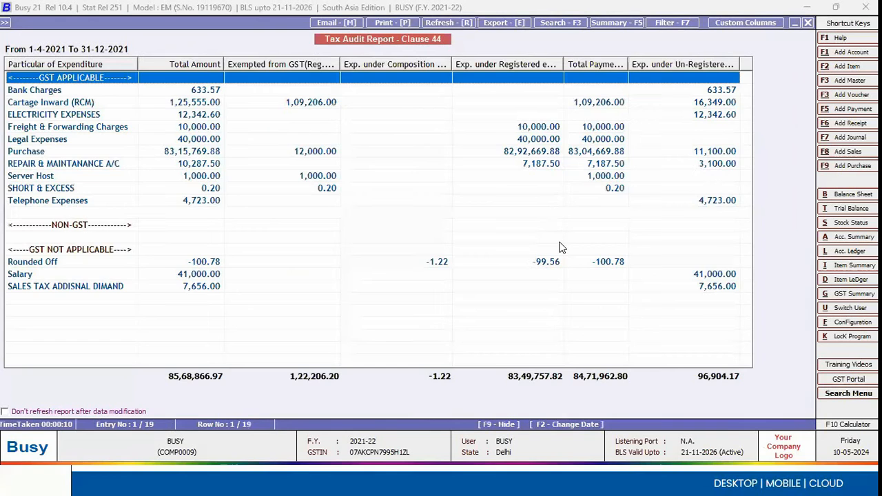
key(Escape)
key(Escape)
key(Left)
key(Escape)
Look over the ITC, consolidated RCM payable and advance receipt tax utilities, and switch to the slide show.
key(Return)
key(Down)
key(Down)
key(Down)
key(Down)
key(Down)
key(Down)
key(Down)
key(Up)
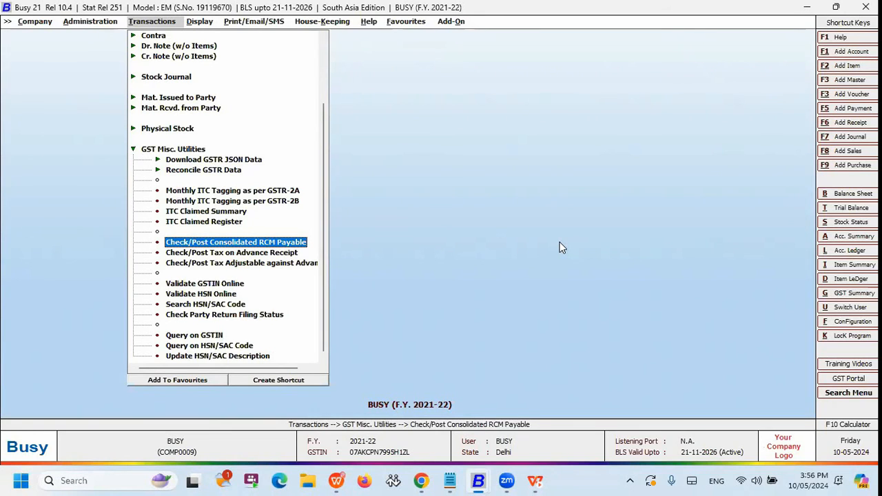
key(alt+Tab)
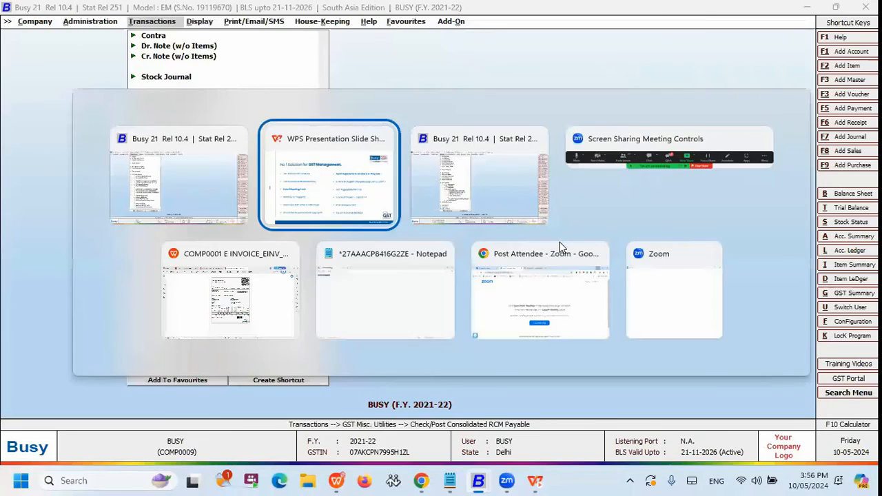